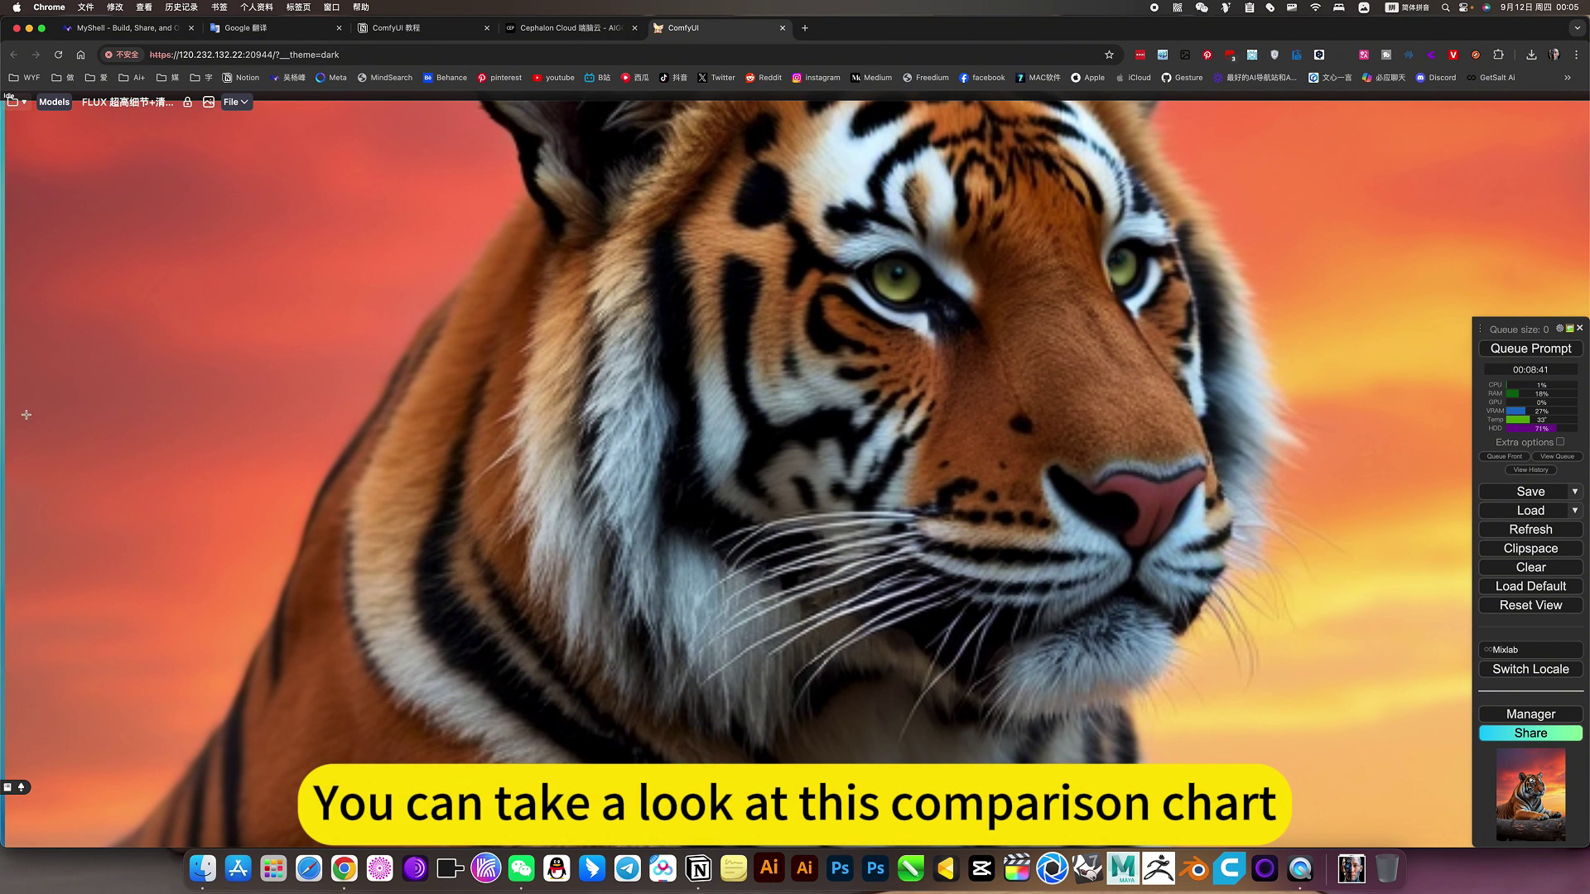
# Pan and zoom around the tiger comparison images on the ComfyUI canvas
pyautogui.scroll(-3, 126, 418)
pyautogui.moveTo(128, 419); pyautogui.dragTo(428, 329)
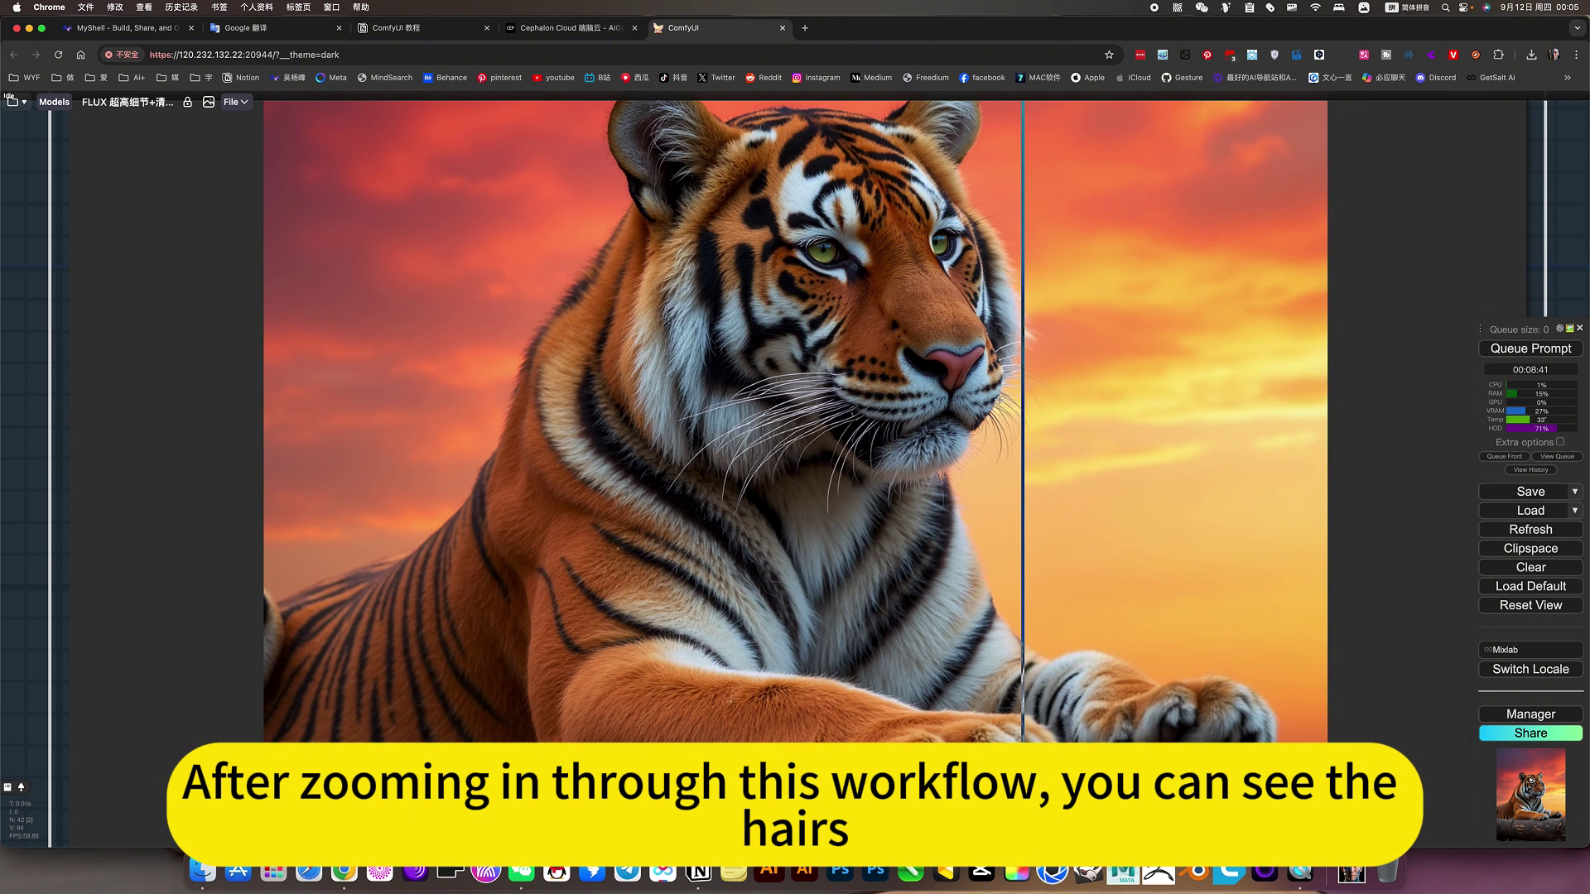
pyautogui.scroll(5, 791, 712)
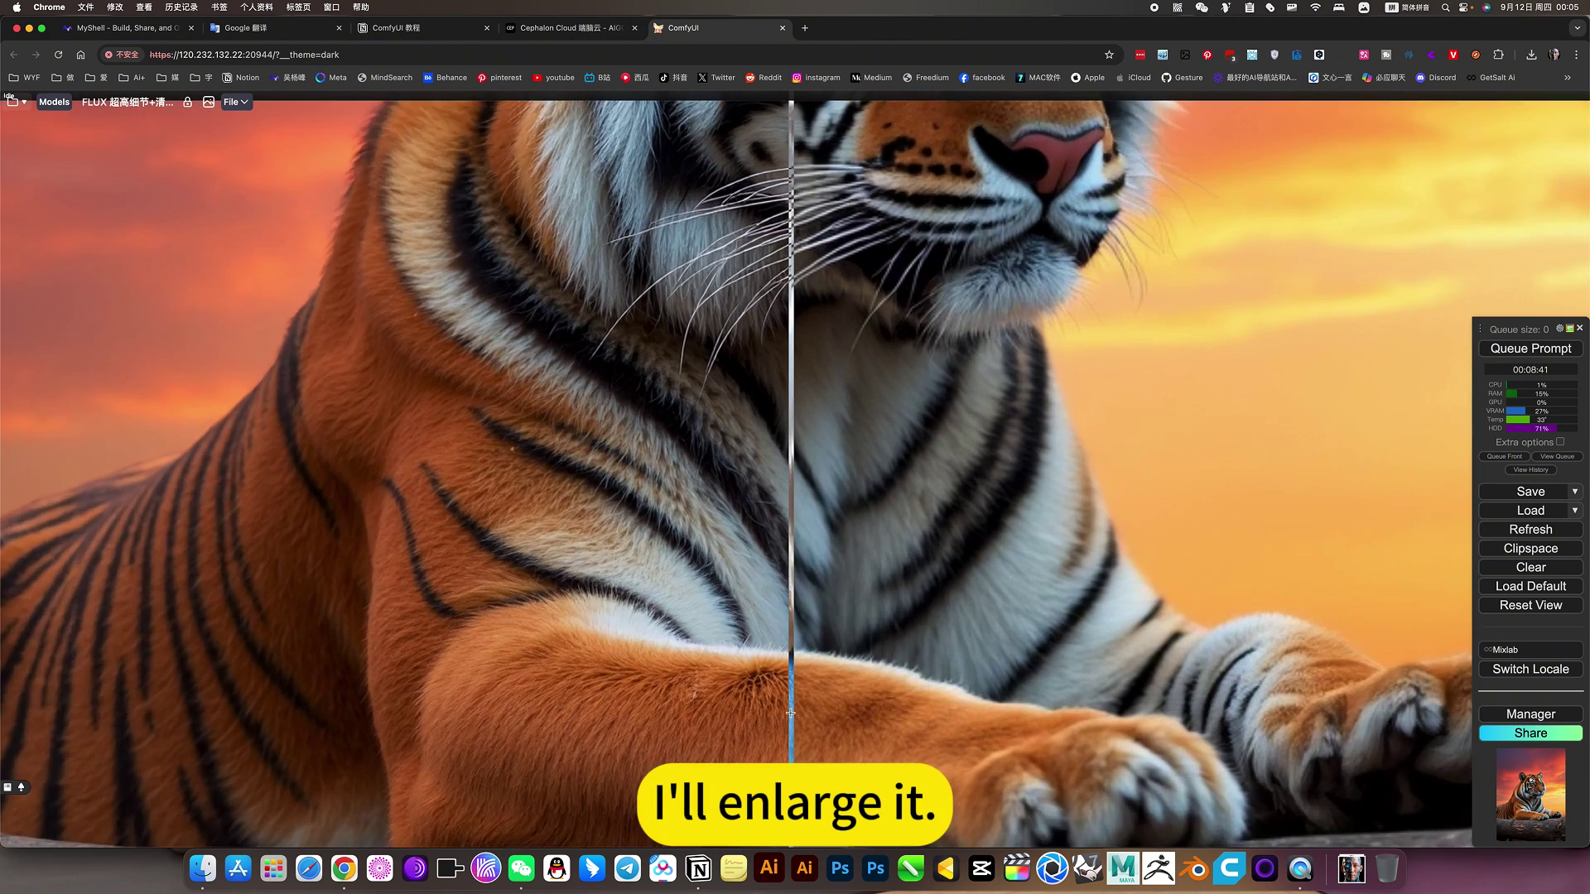
pyautogui.scroll(3, 790, 712)
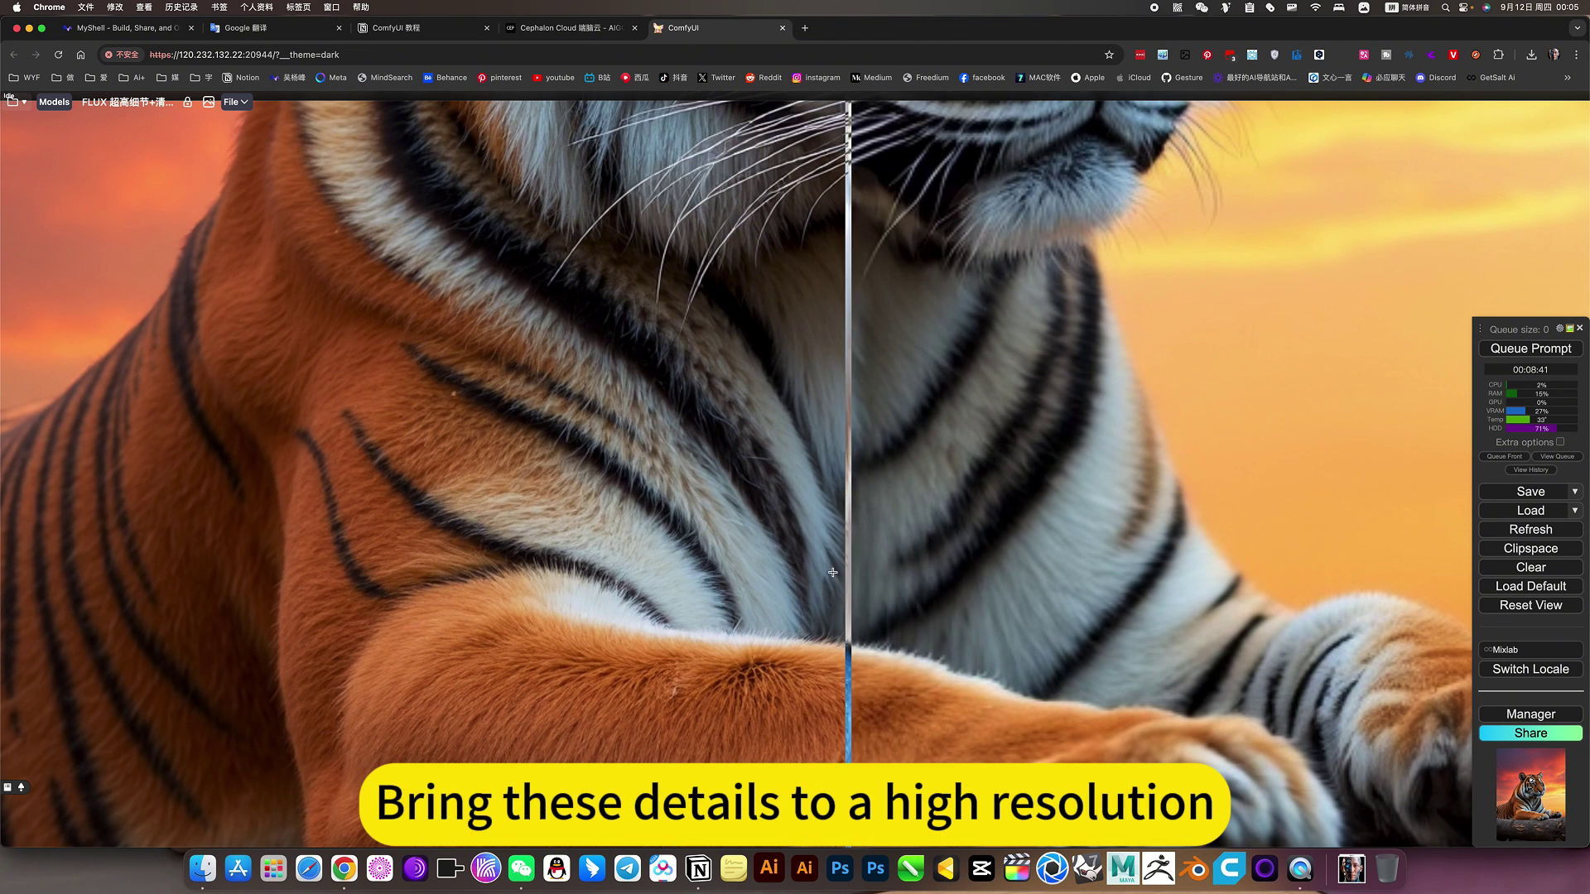
pyautogui.scroll(-2, 873, 567)
pyautogui.scroll(-5, 873, 568)
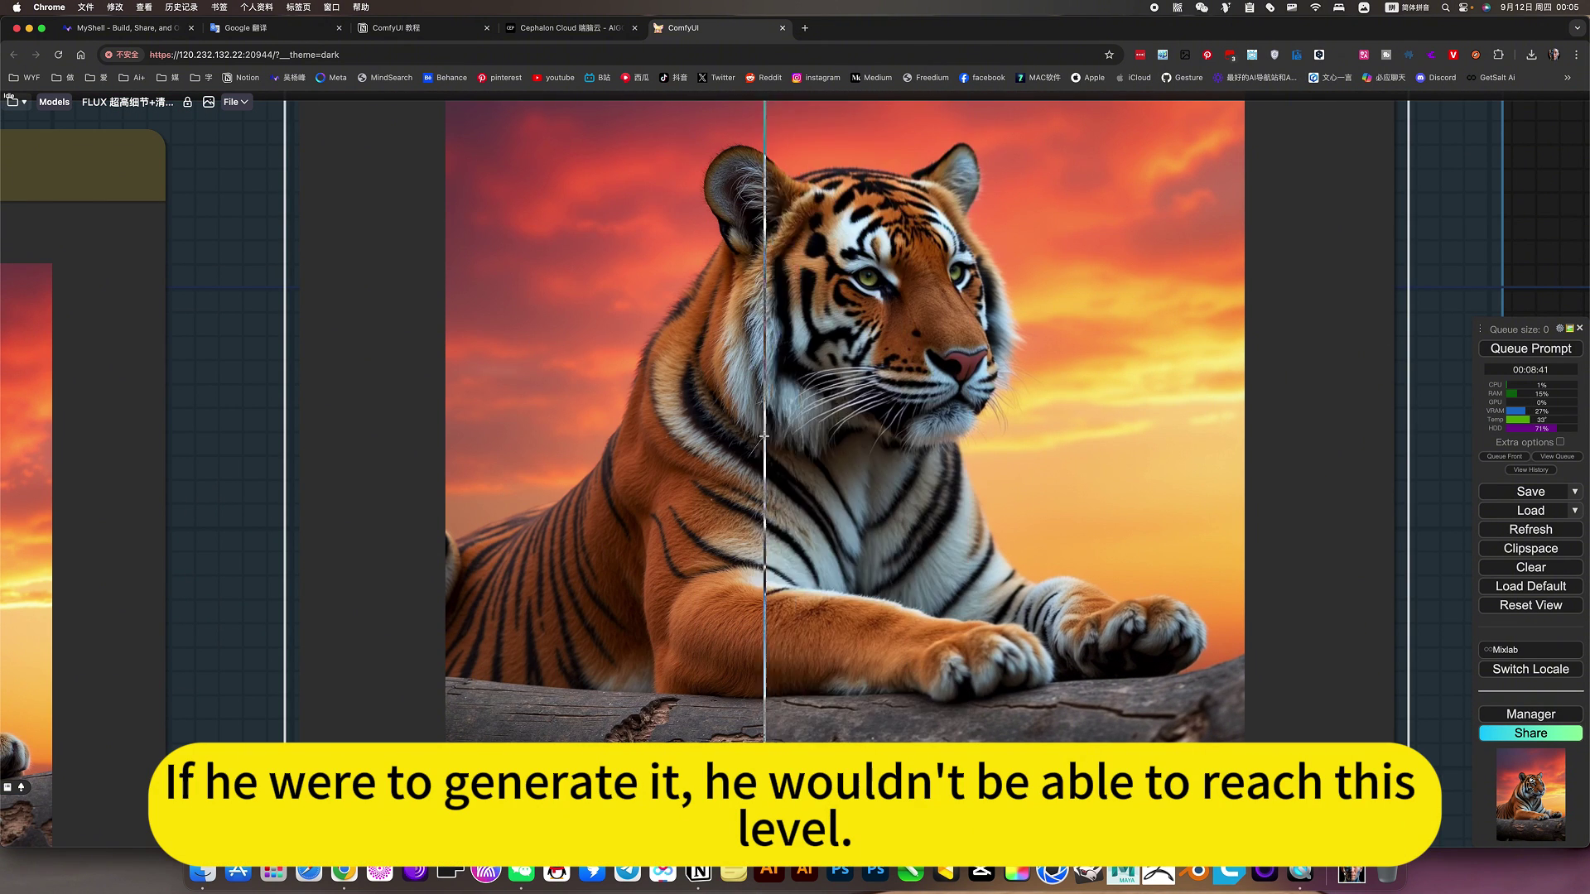
pyautogui.scroll(-3, 770, 431)
pyautogui.scroll(5, 775, 396)
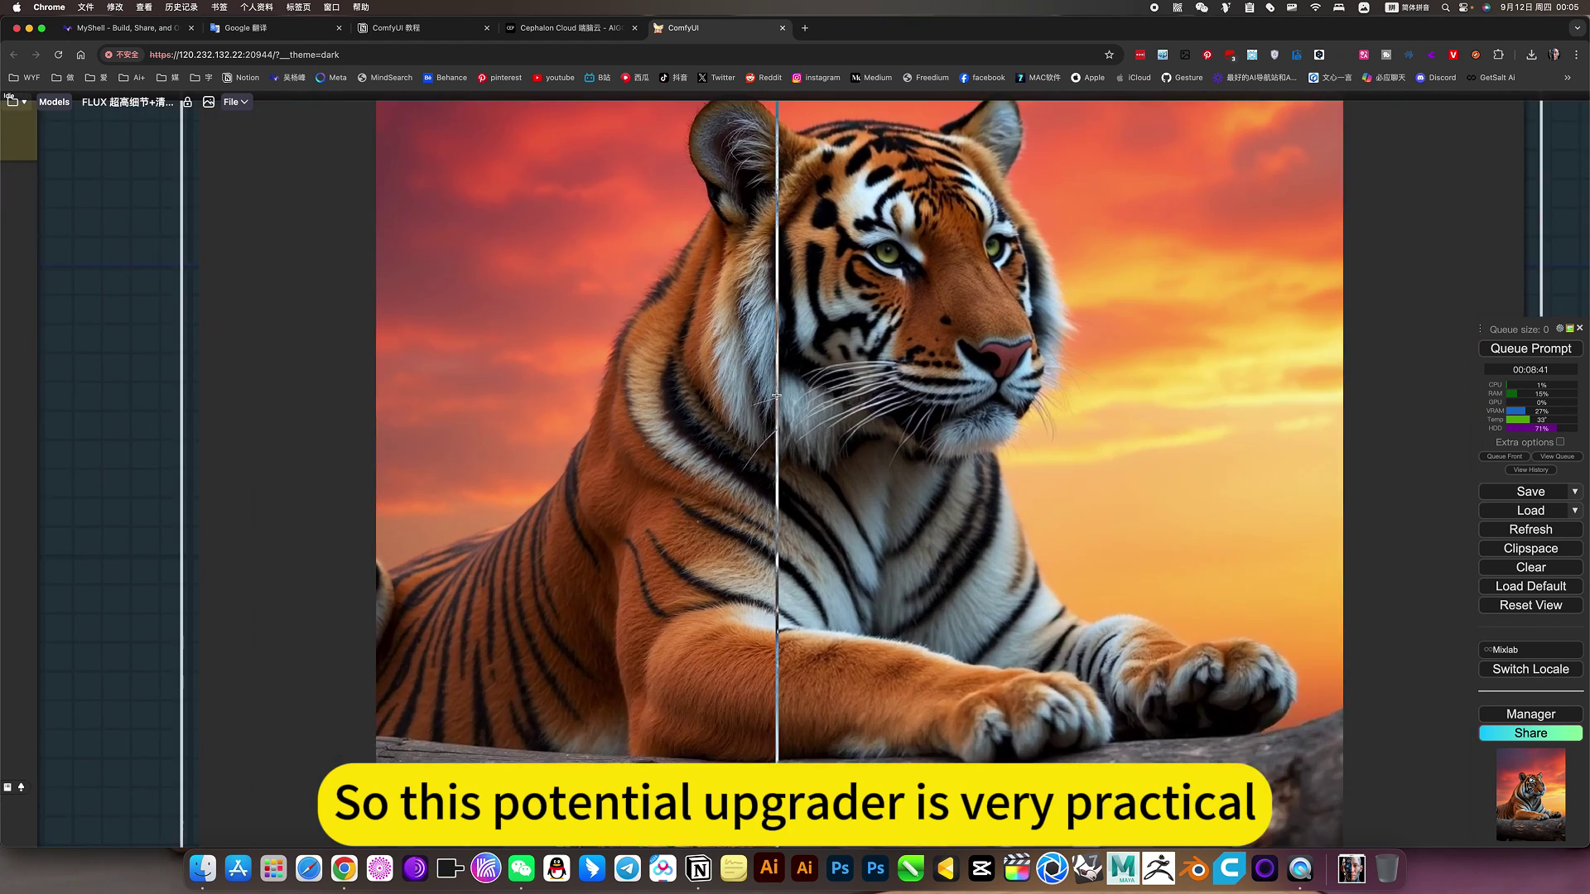
pyautogui.scroll(5, 776, 396)
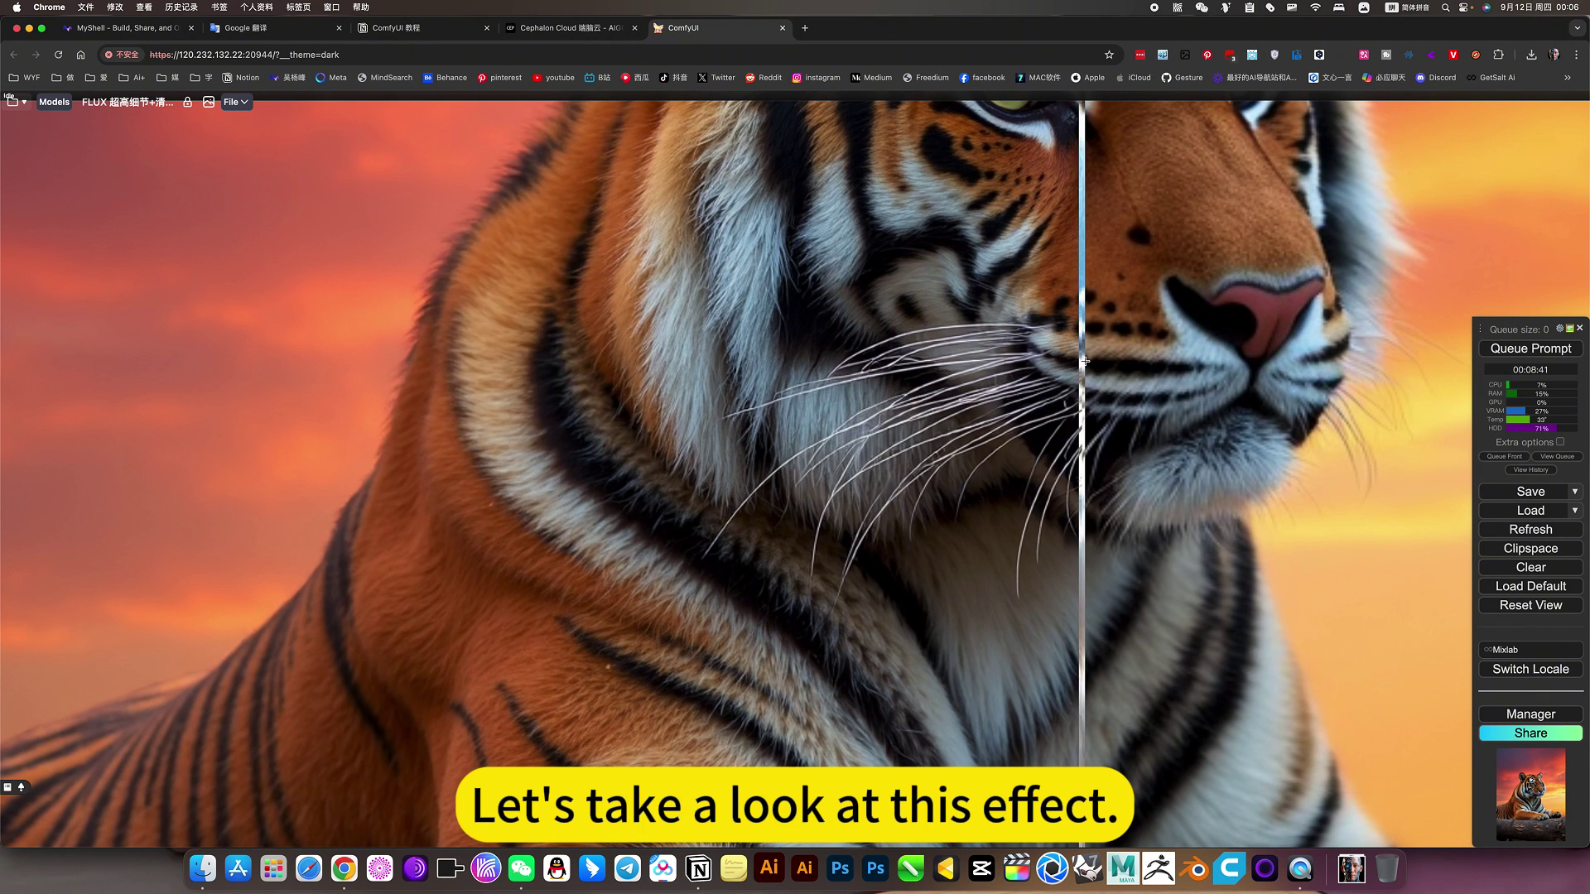
pyautogui.scroll(-8, 248, 354)
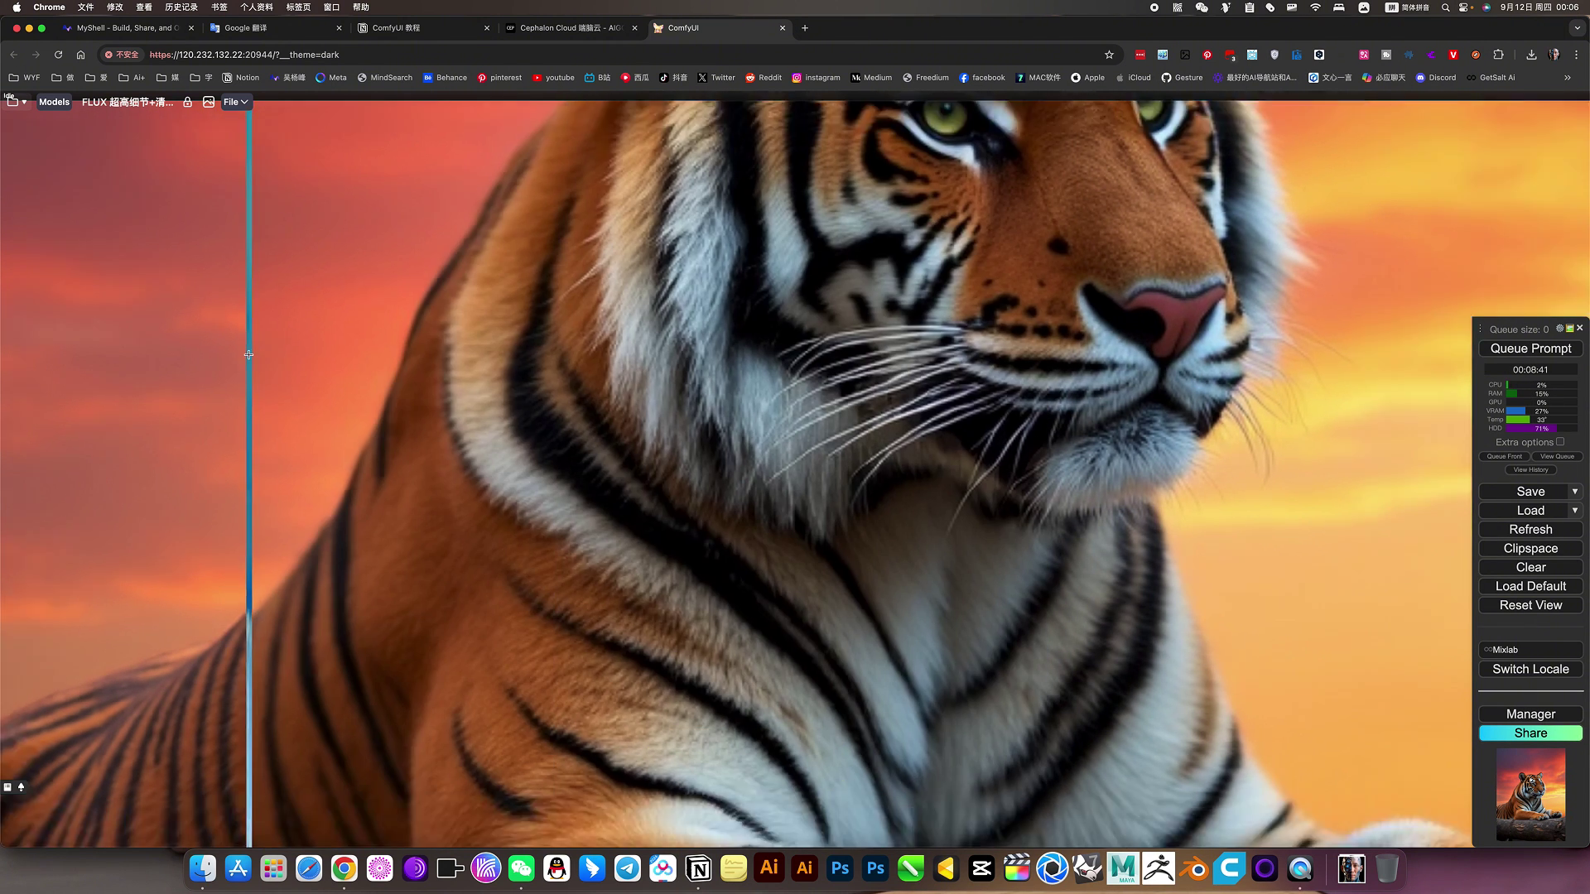
pyautogui.scroll(-6, 249, 354)
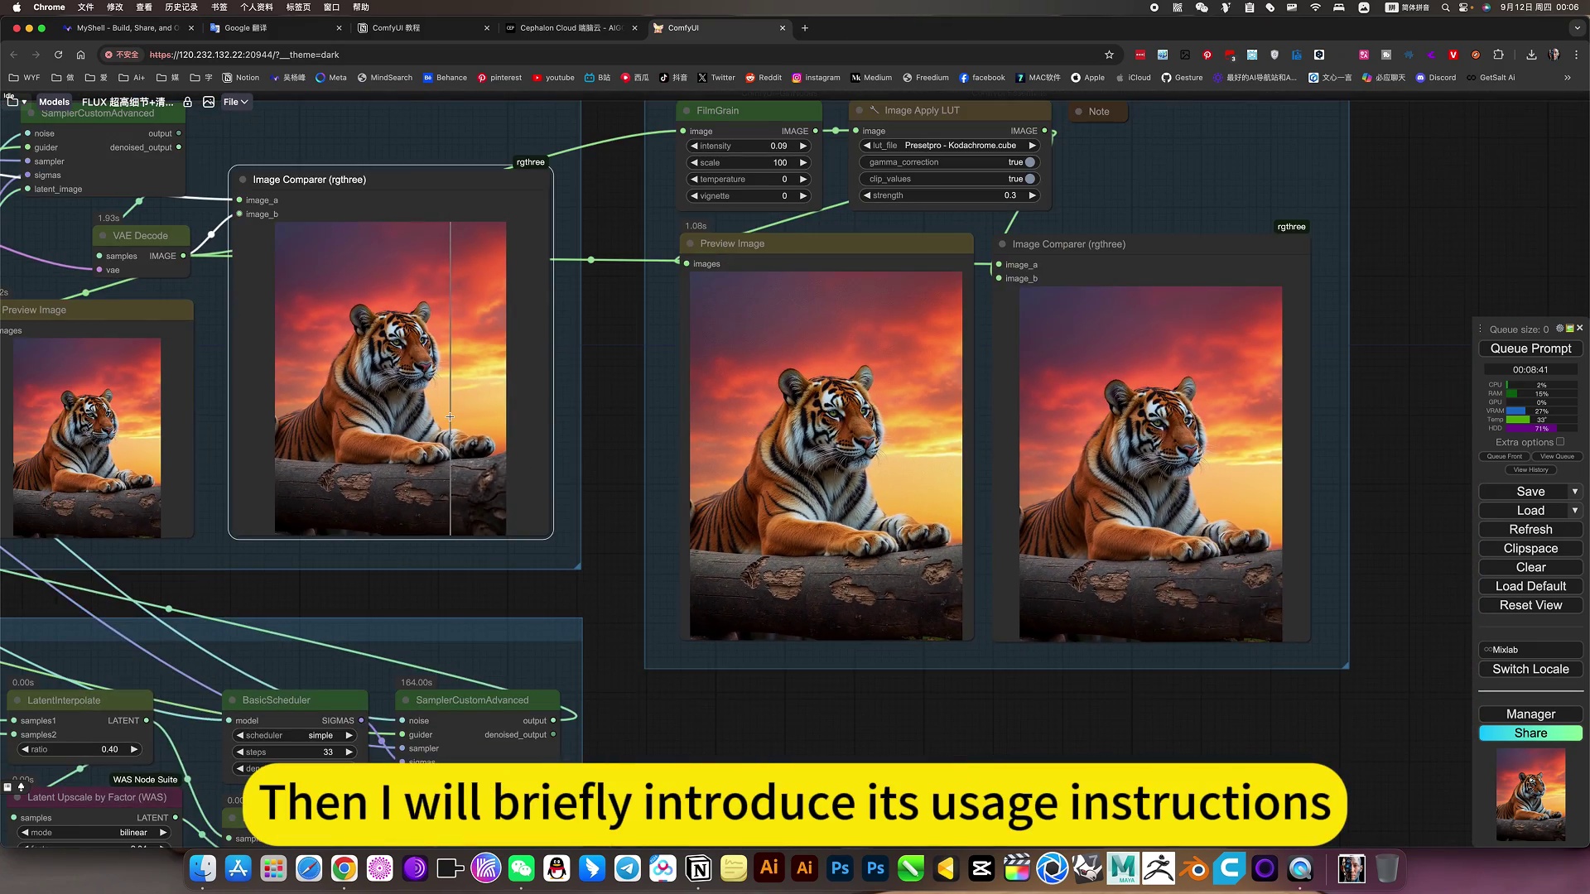
pyautogui.scroll(-5, 448, 409)
# Fit all four workflow groups in view with nothing selected, then switch to Cephalon Cloud
pyautogui.moveTo(709, 654); pyautogui.dragTo(1057, 688)
pyautogui.scroll(-6, 1148, 654)
pyautogui.click(556, 172)
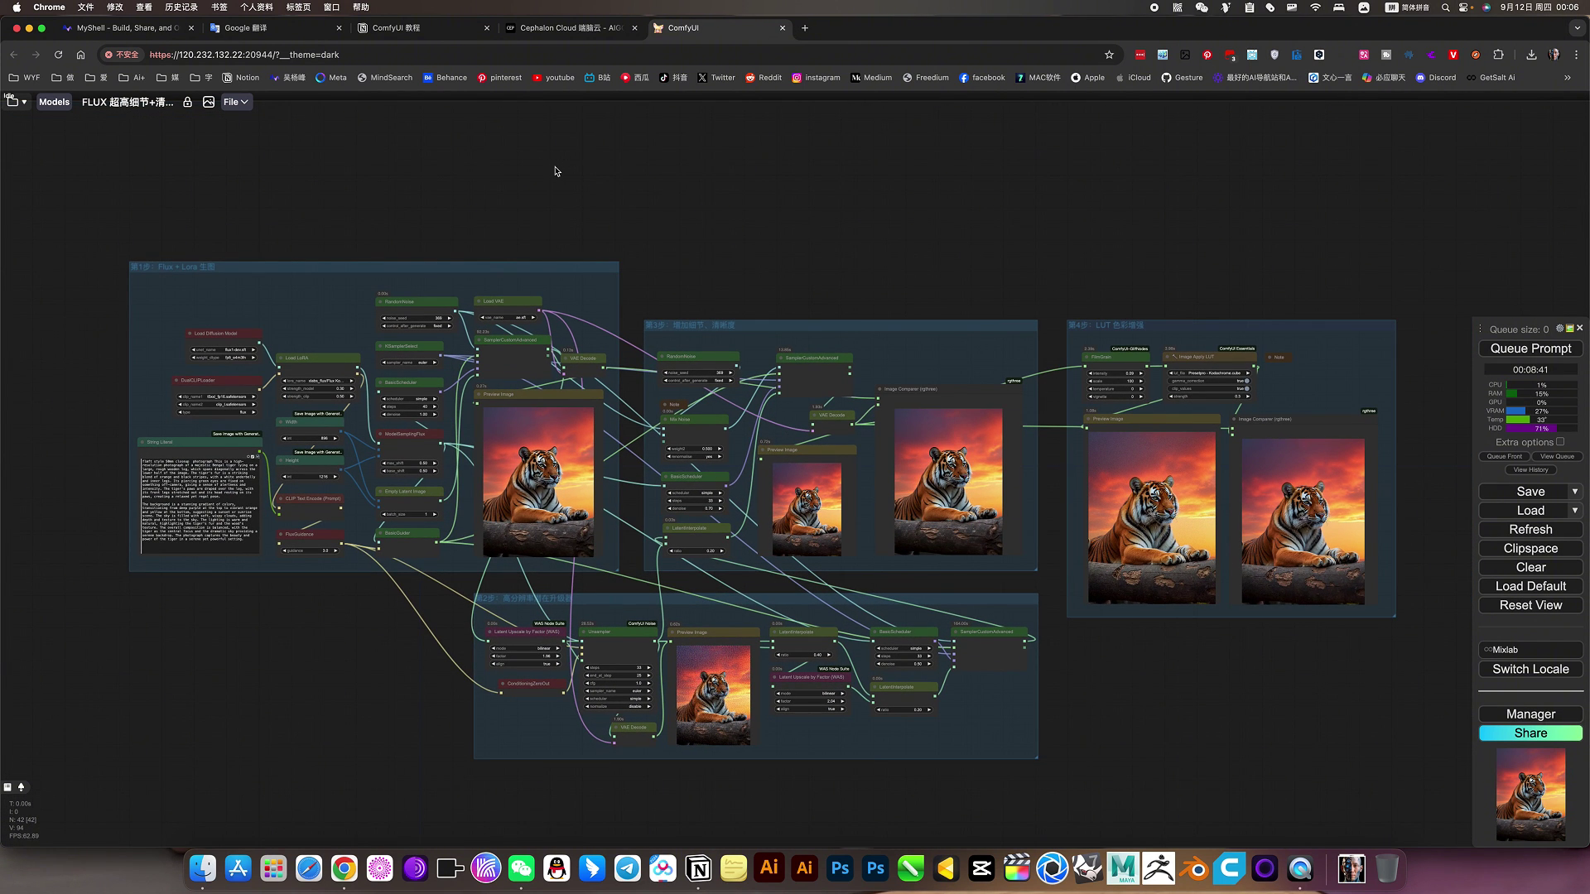
pyautogui.moveTo(553, 157); pyautogui.dragTo(514, 181)
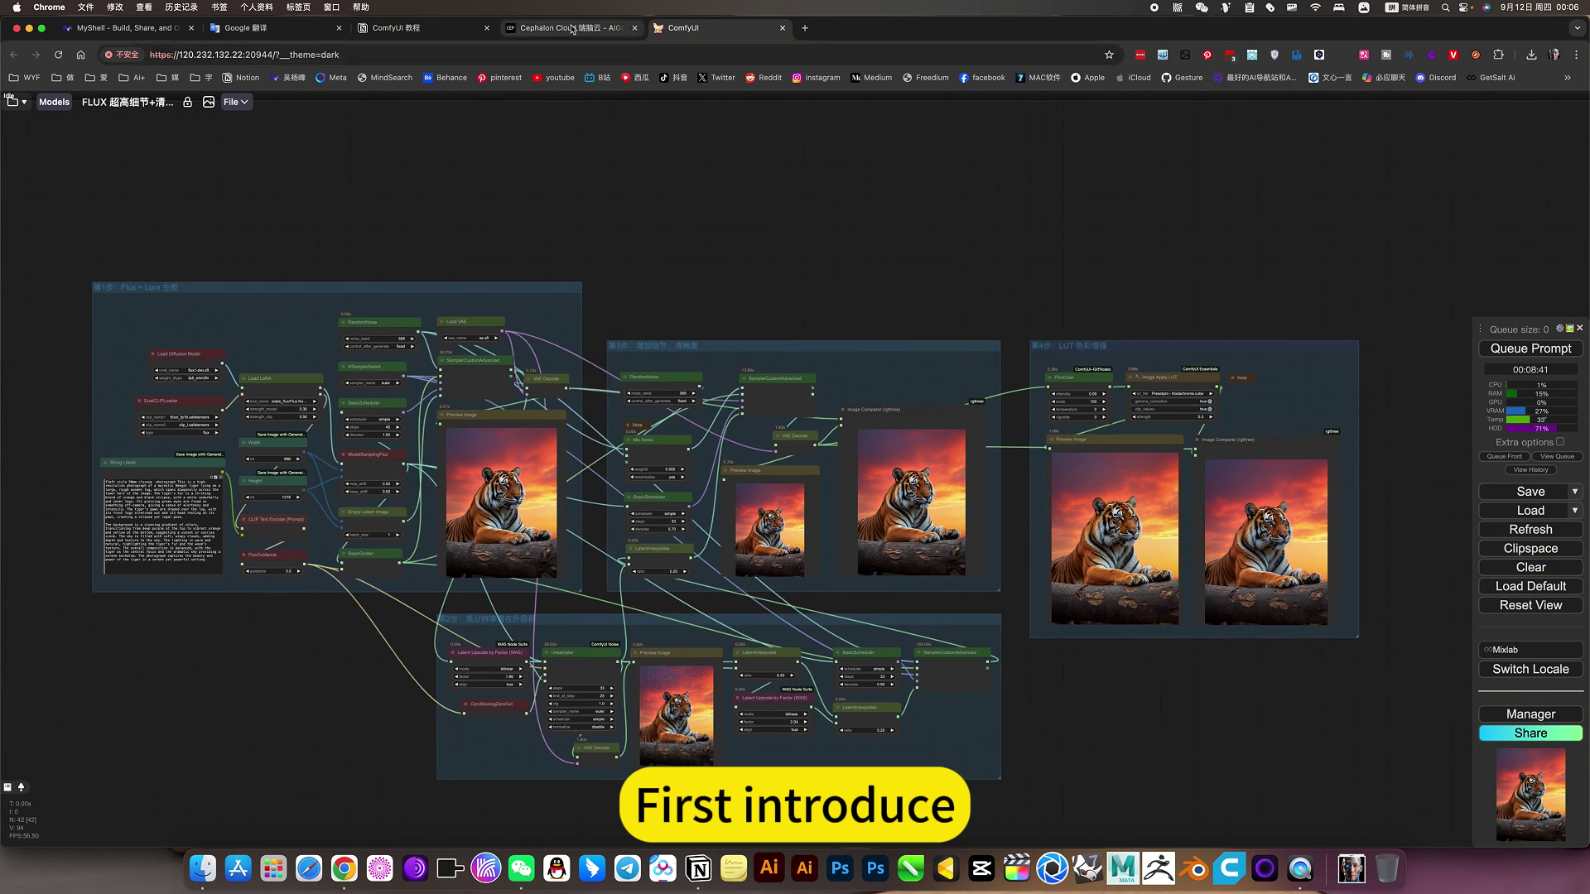
pyautogui.click(571, 29)
# Show the AIGC 应用 apps listing in Cephalon Cloud, then return to the ComfyUI tab
pyautogui.click(80, 139)
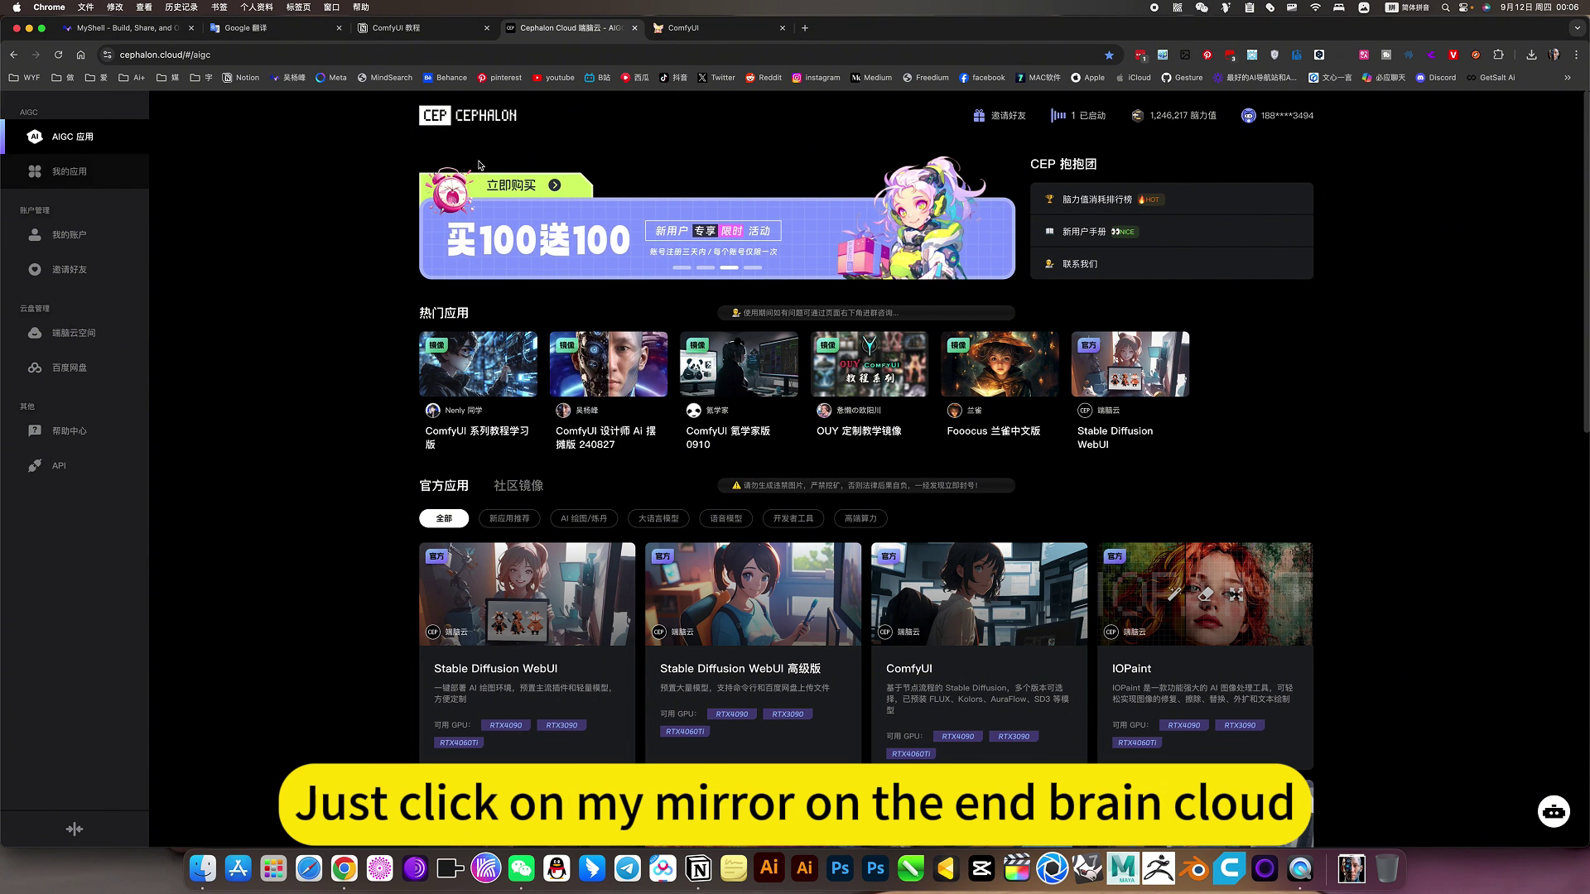
pyautogui.hotkey('ctrl', 'Tab')
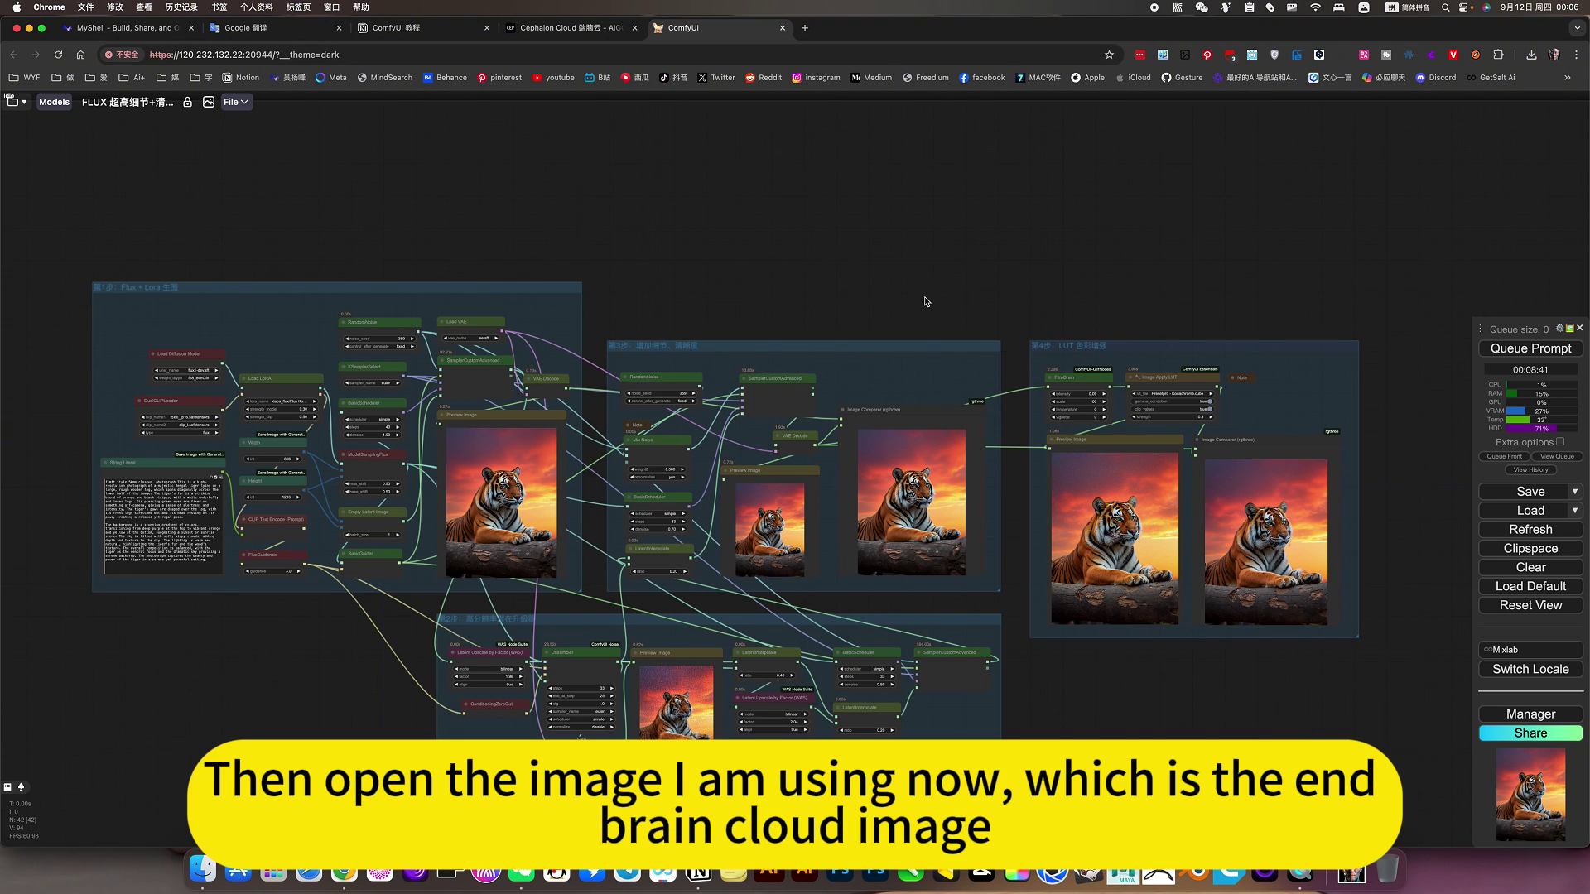
# Load the 'FLUX 超高细节 Latent Upscaler' workflow from the Workspace panel's 吴杨峰 folder
pyautogui.scroll(-1, 926, 301)
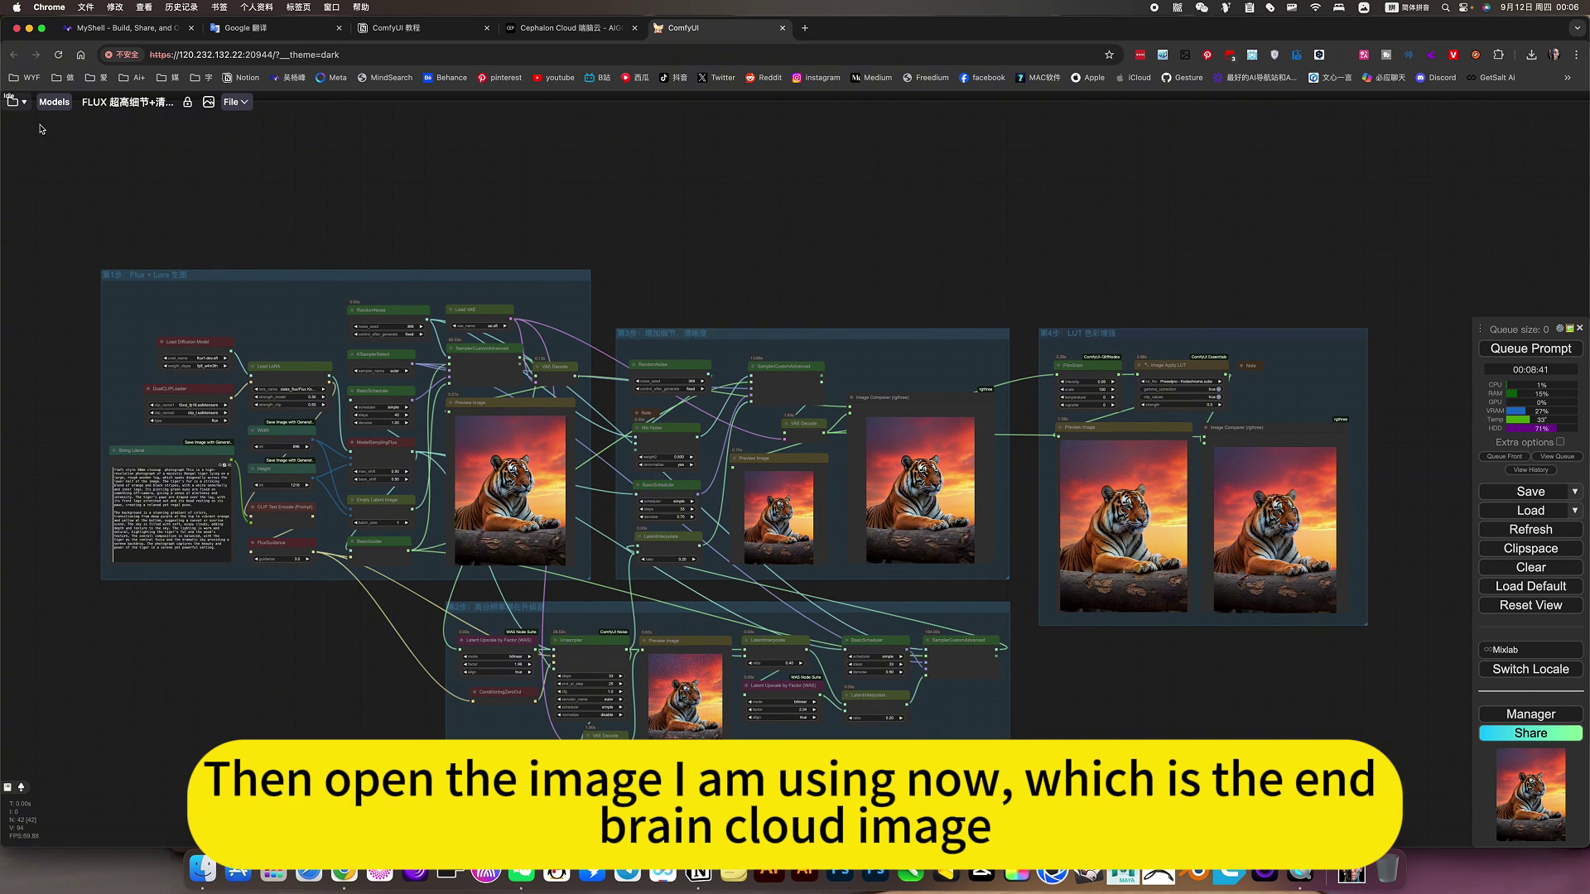
pyautogui.click(15, 101)
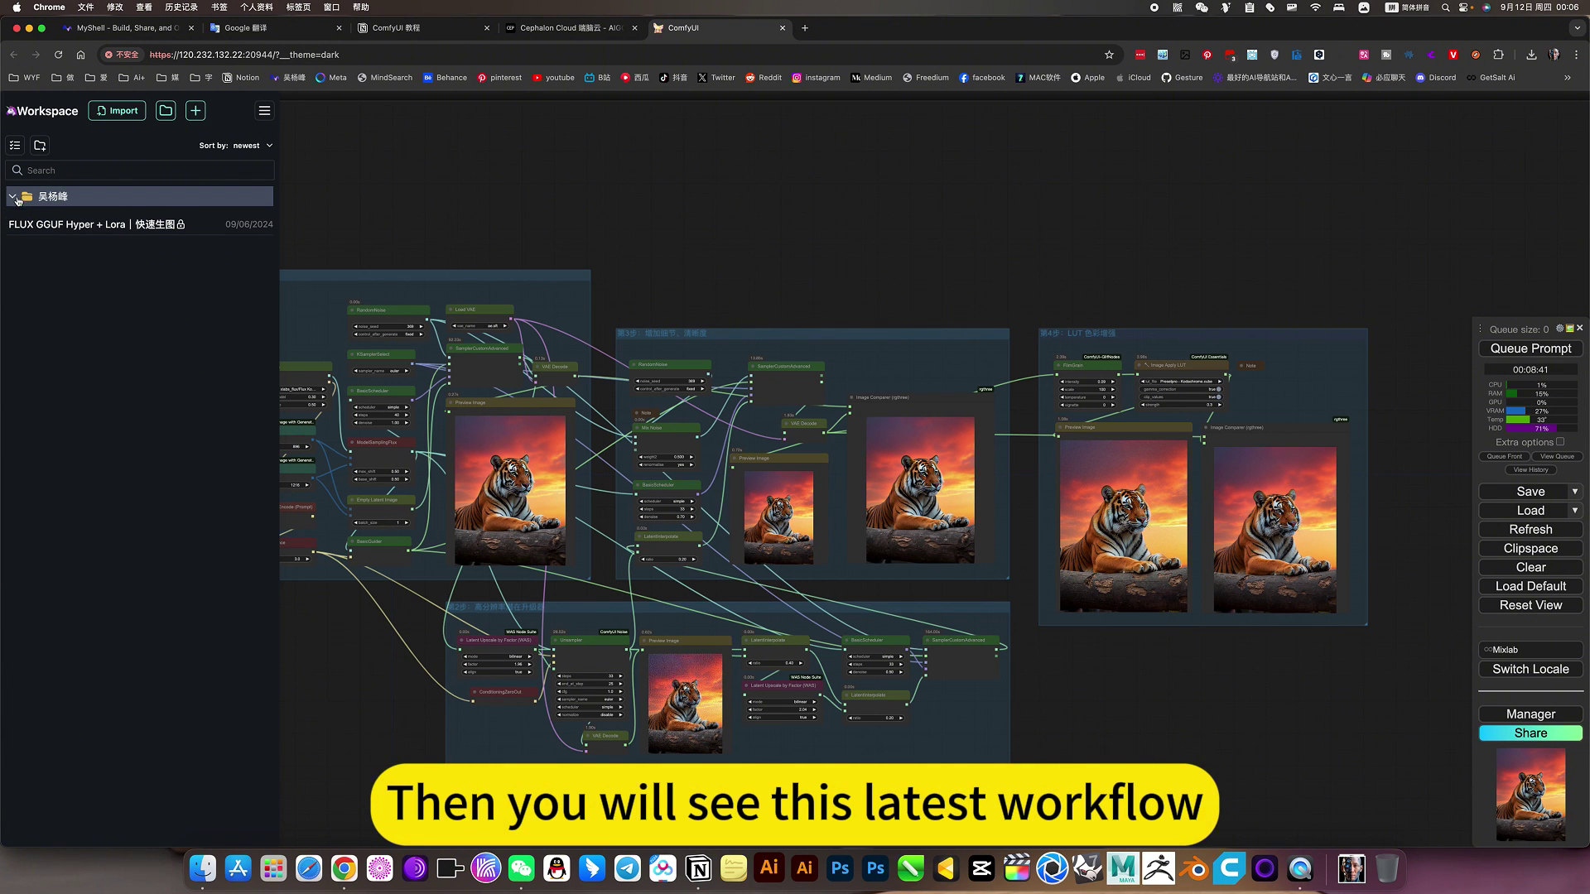
pyautogui.click(20, 203)
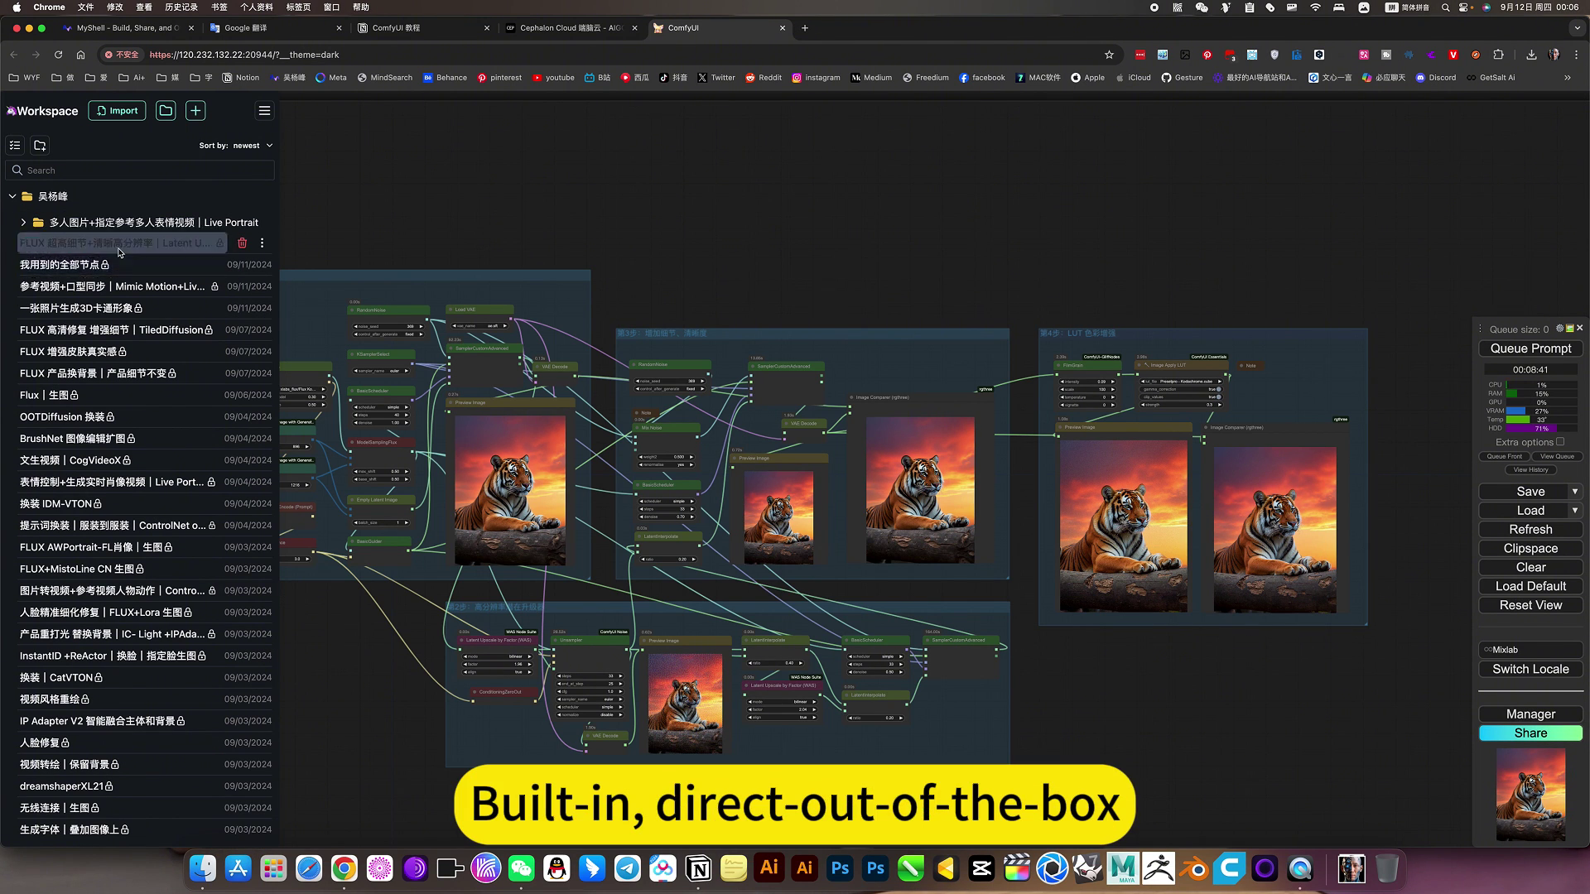
pyautogui.click(120, 248)
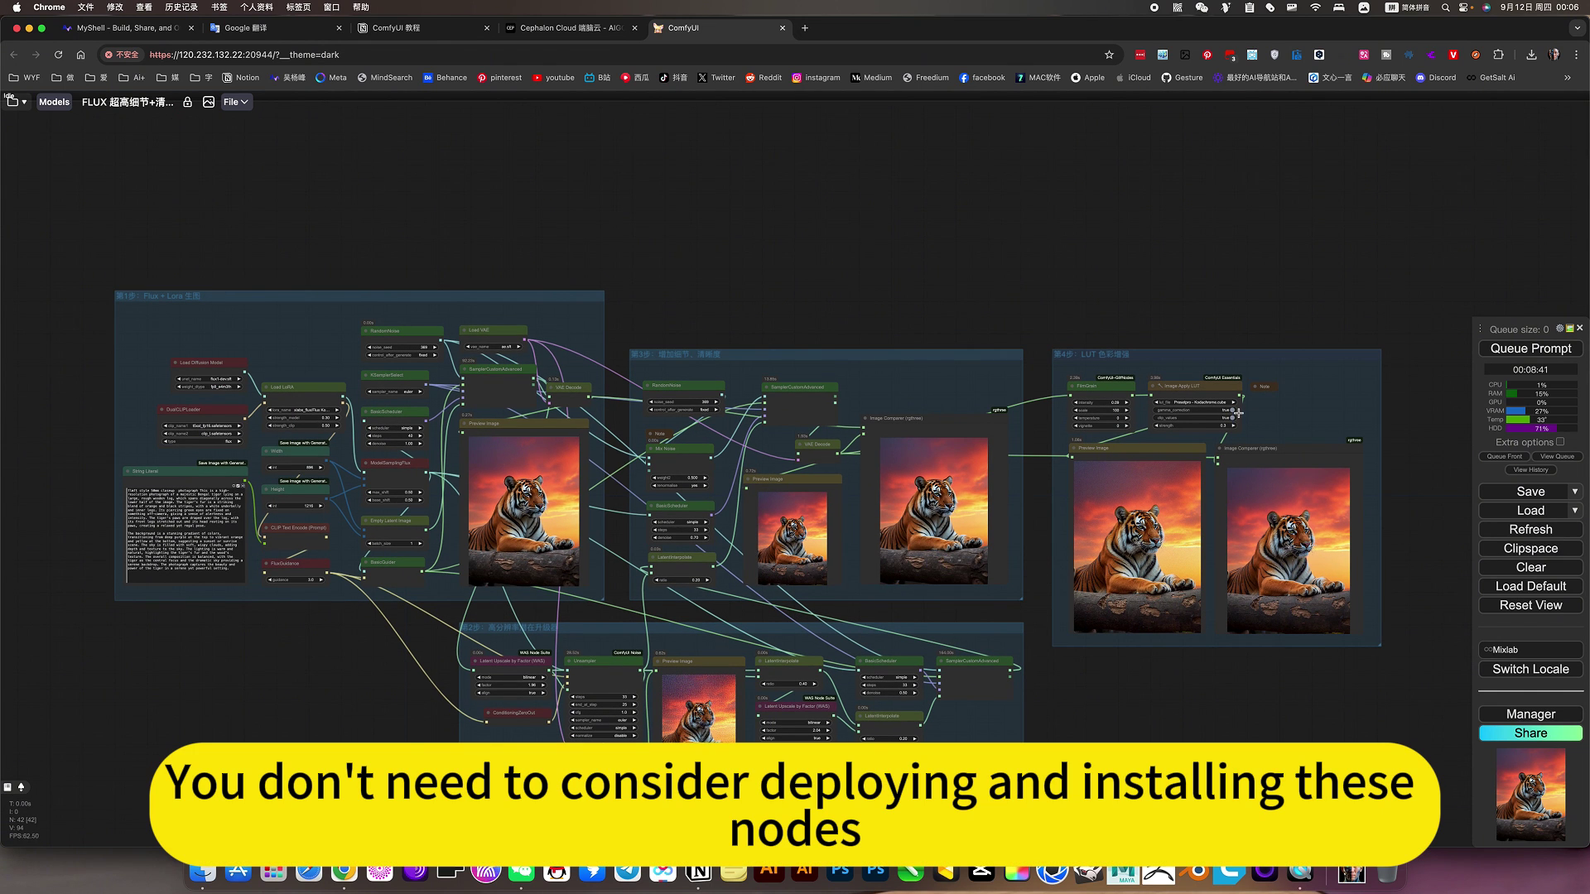
pyautogui.hscroll(-2, 790, 249)
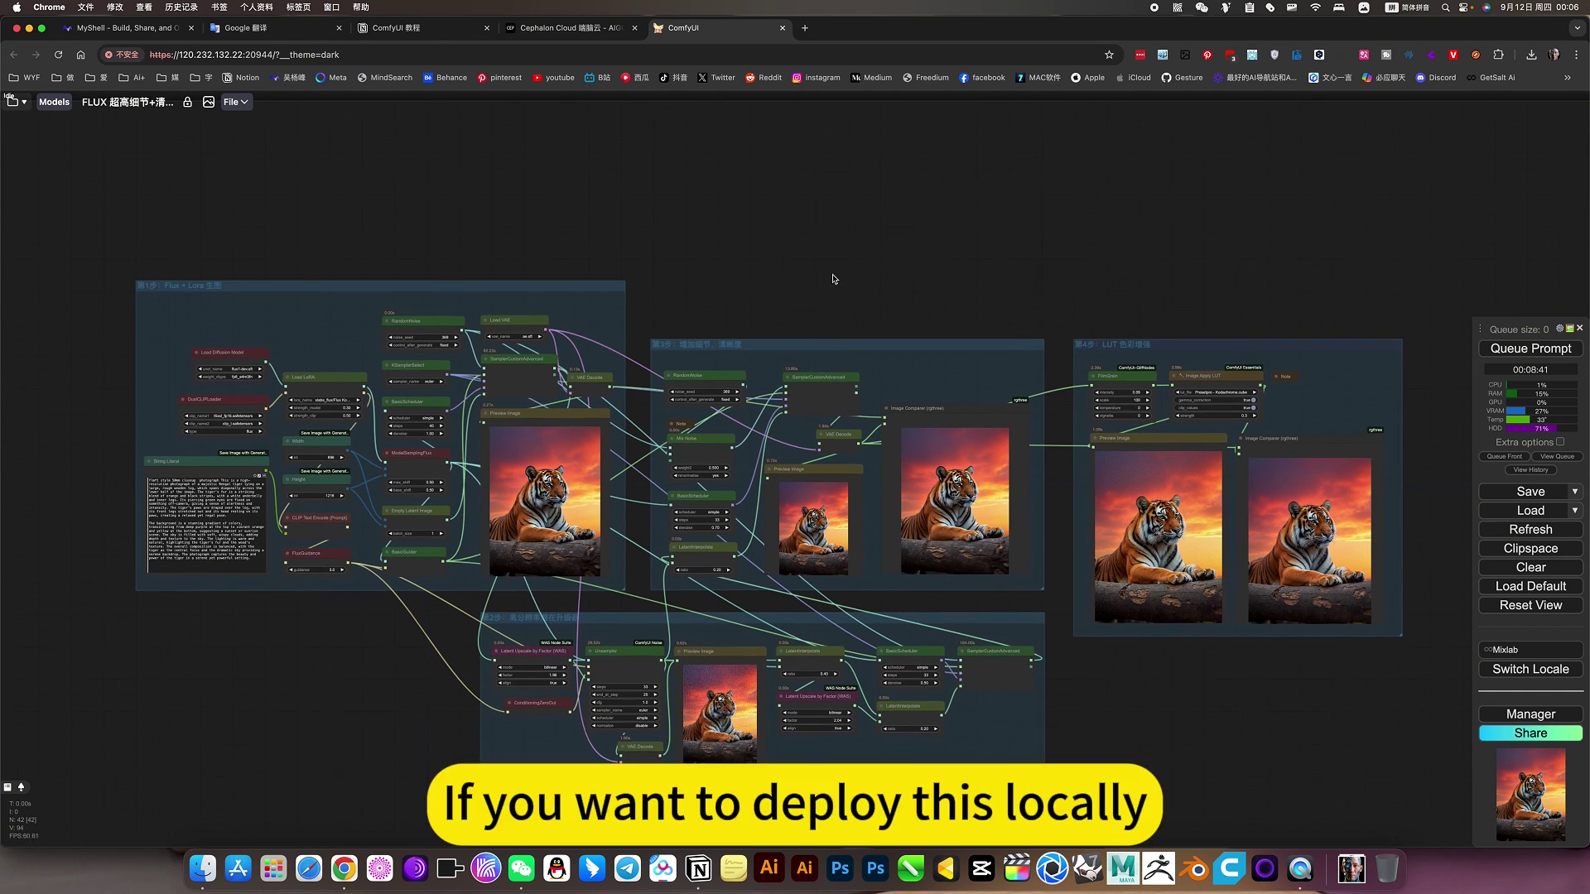
# In the Notion ComfyUI 教程 page, expand and read the first workflow's 下载设置
pyautogui.click(405, 30)
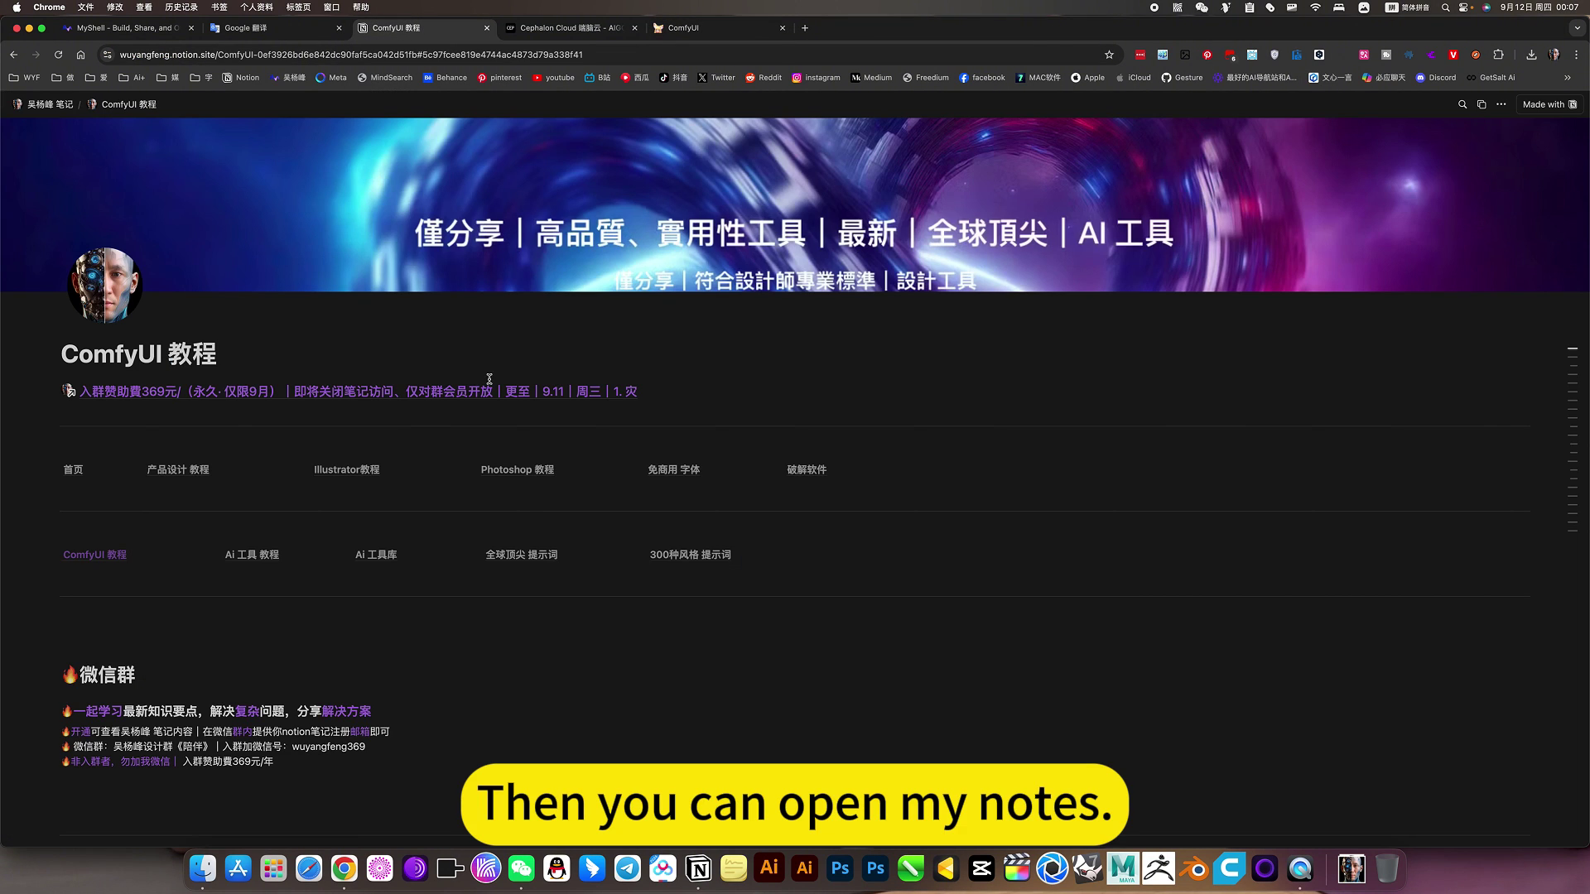
pyautogui.click(107, 553)
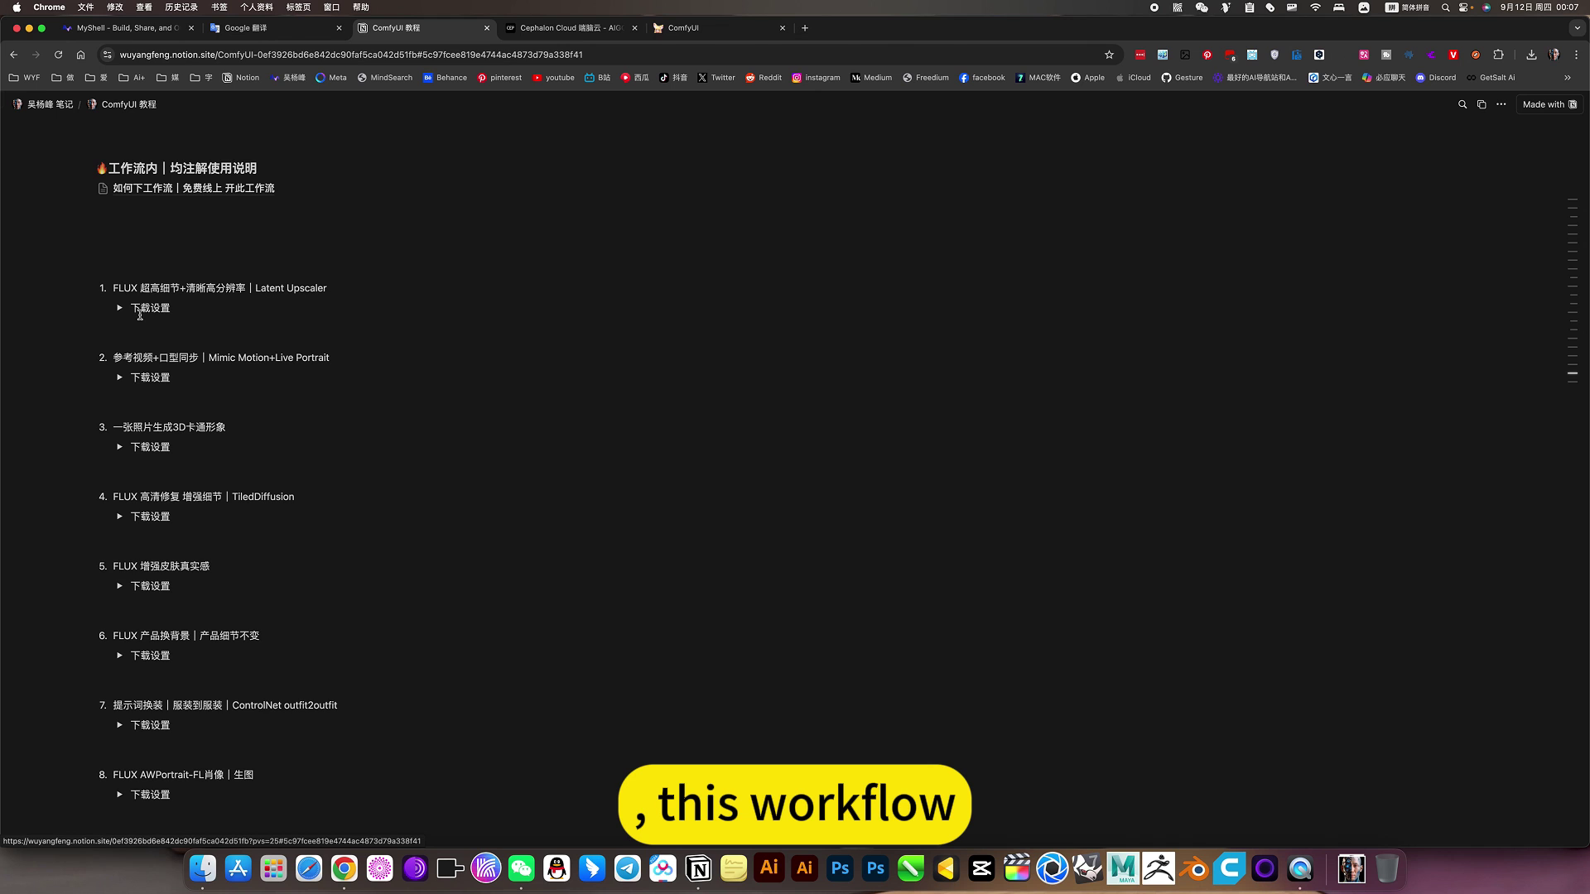
pyautogui.click(120, 308)
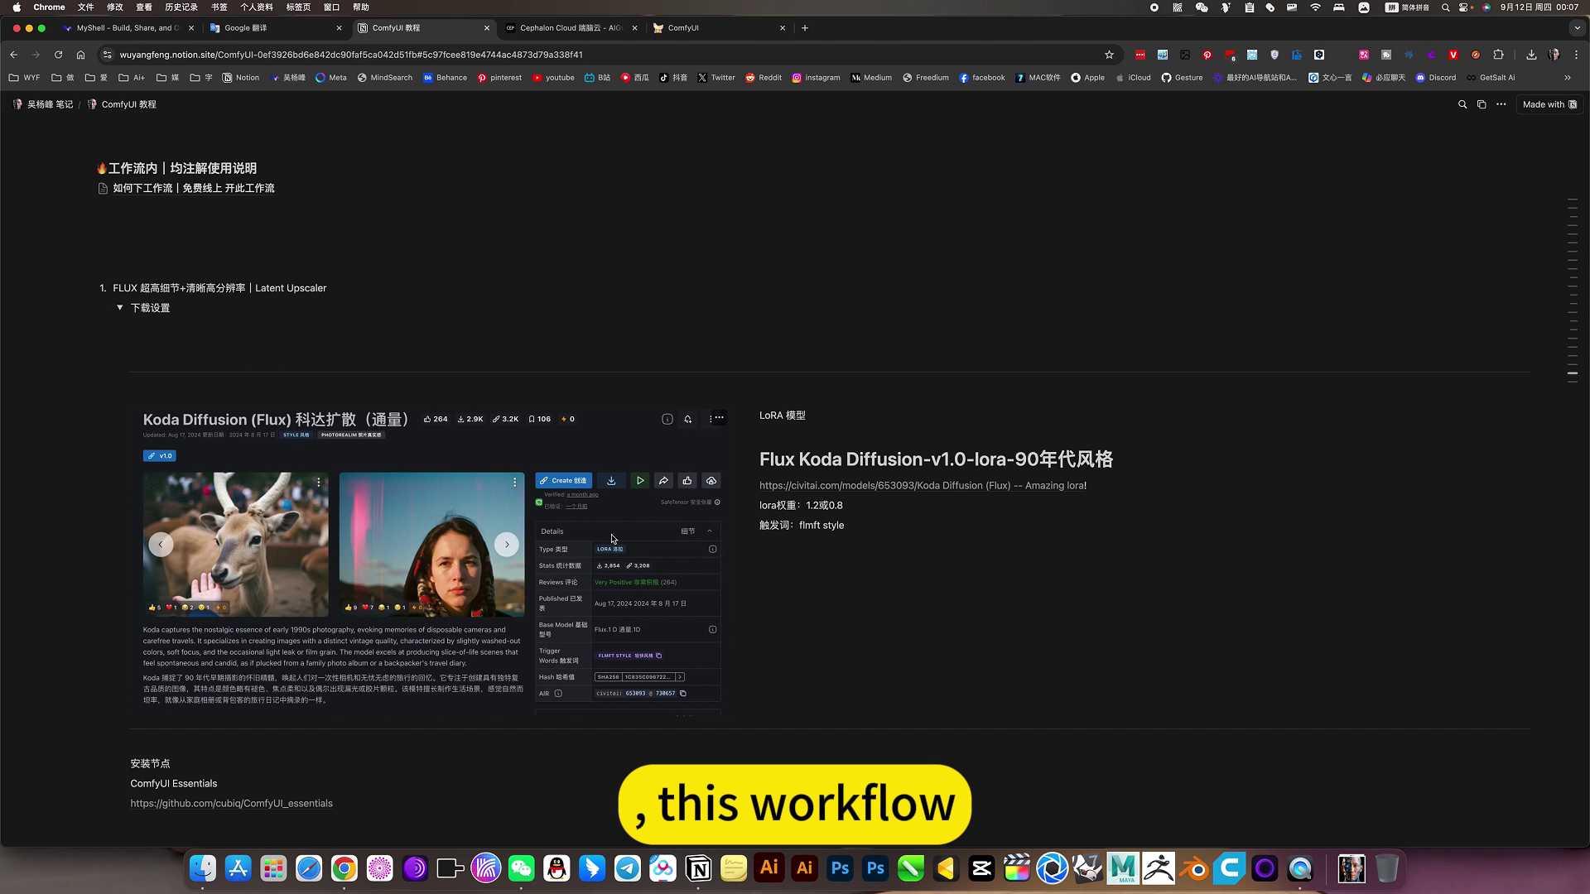
pyautogui.scroll(-3, 613, 539)
pyautogui.scroll(2, 770, 544)
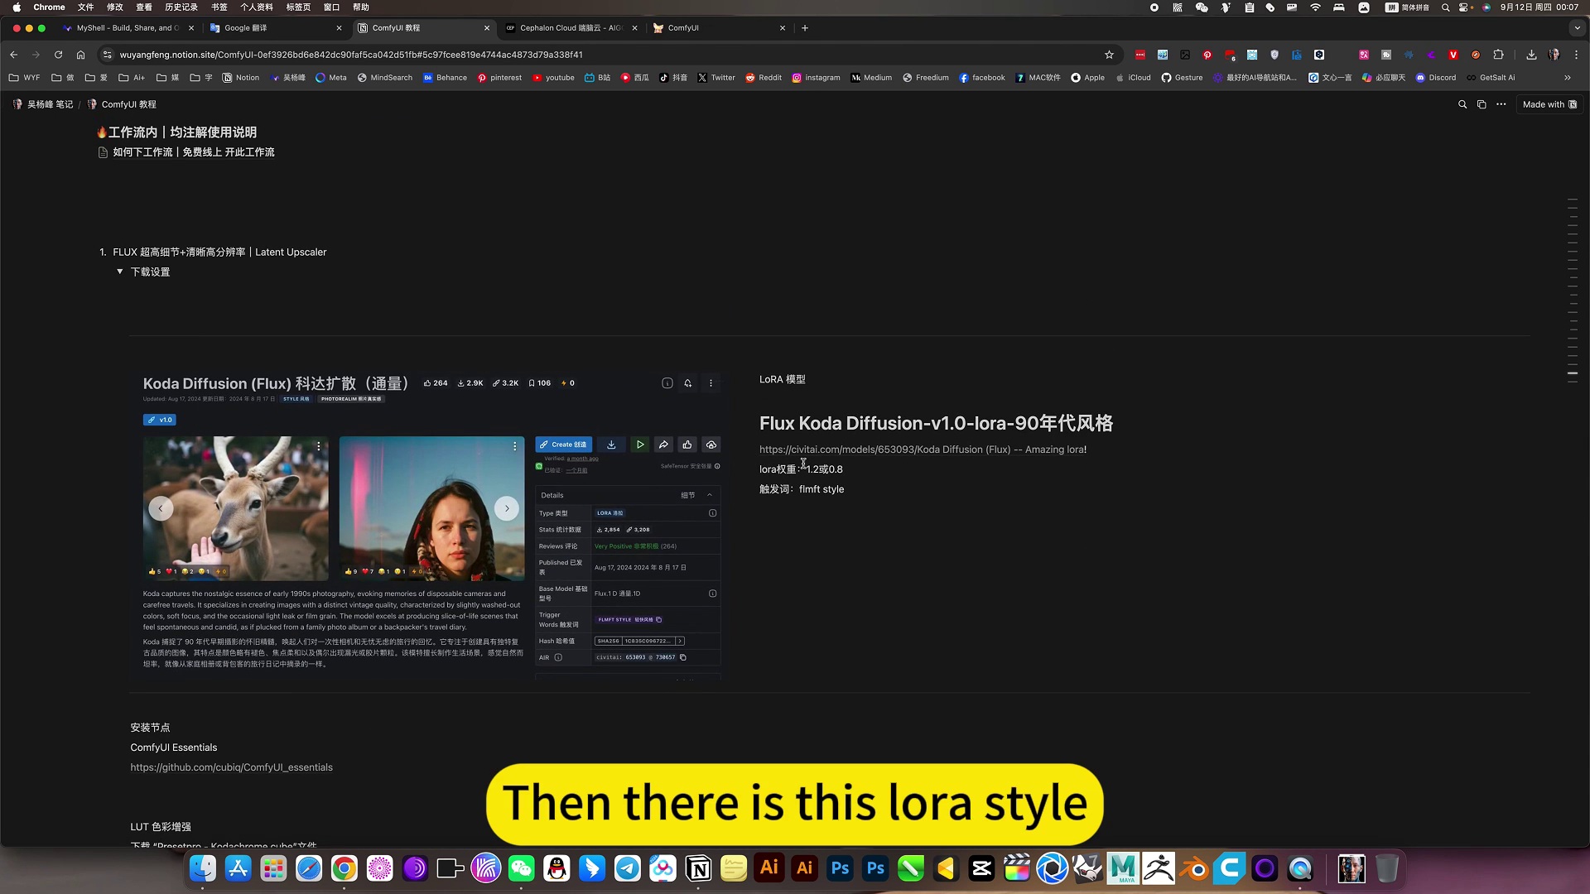
pyautogui.scroll(-4, 783, 485)
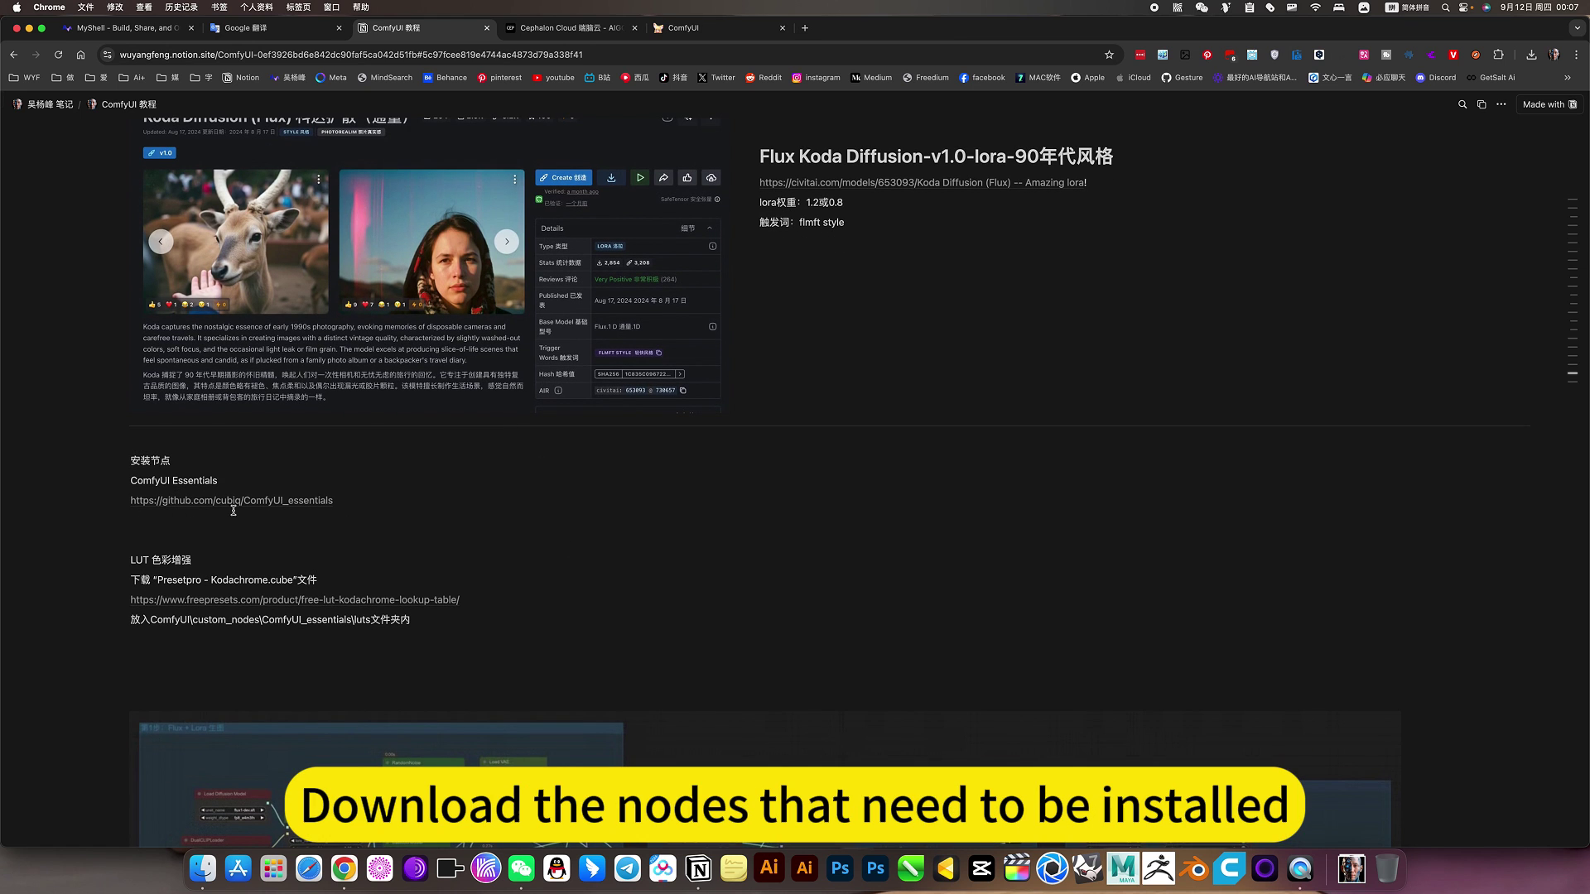
pyautogui.scroll(-2, 247, 562)
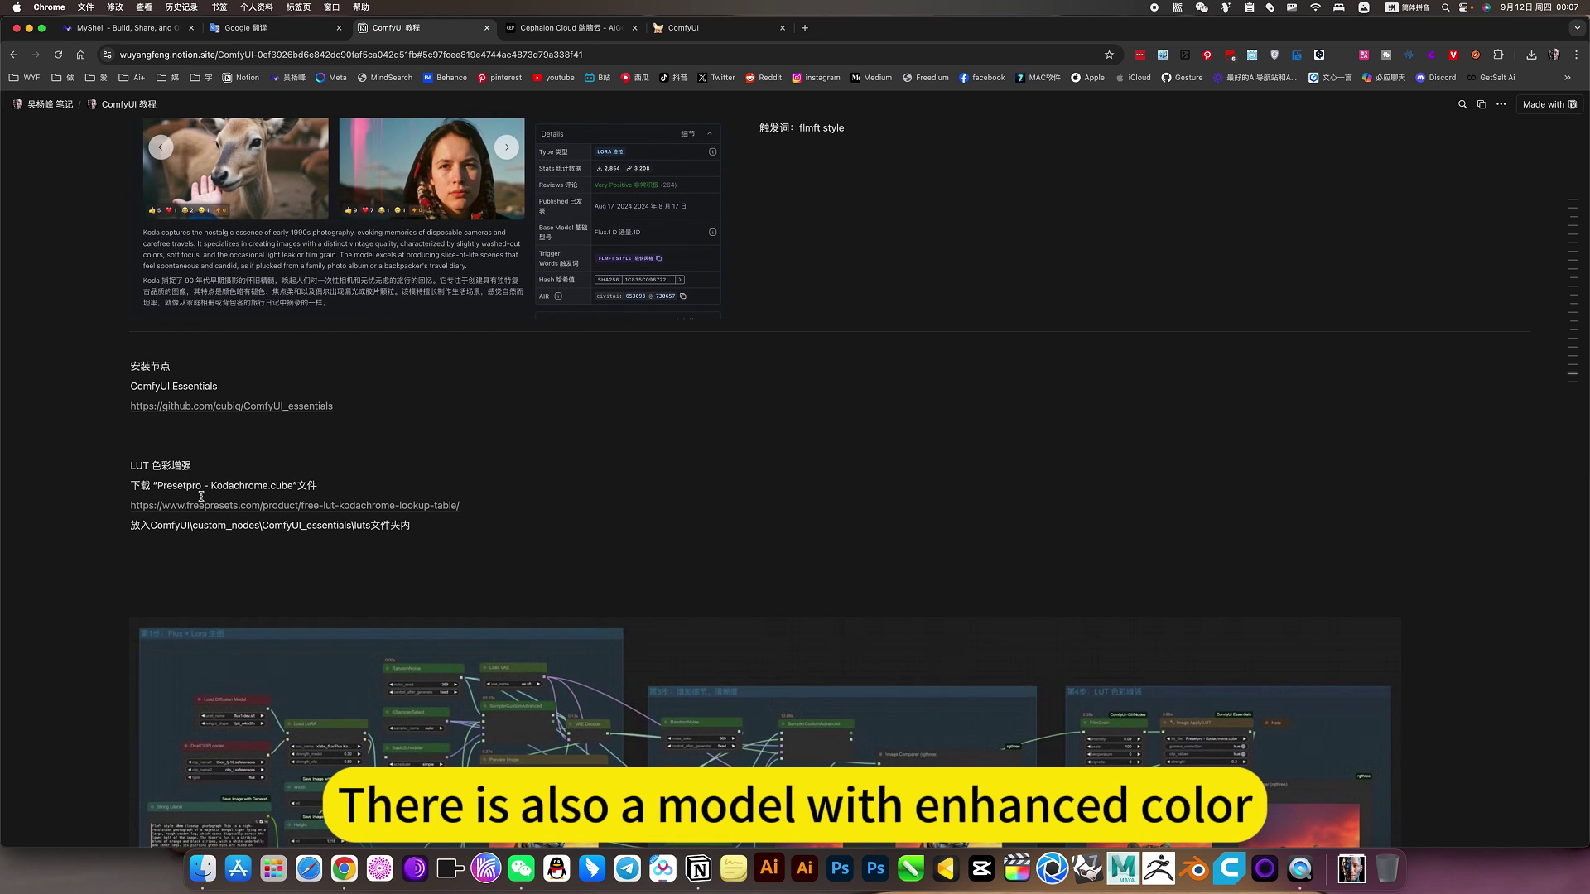
pyautogui.scroll(-6, 315, 513)
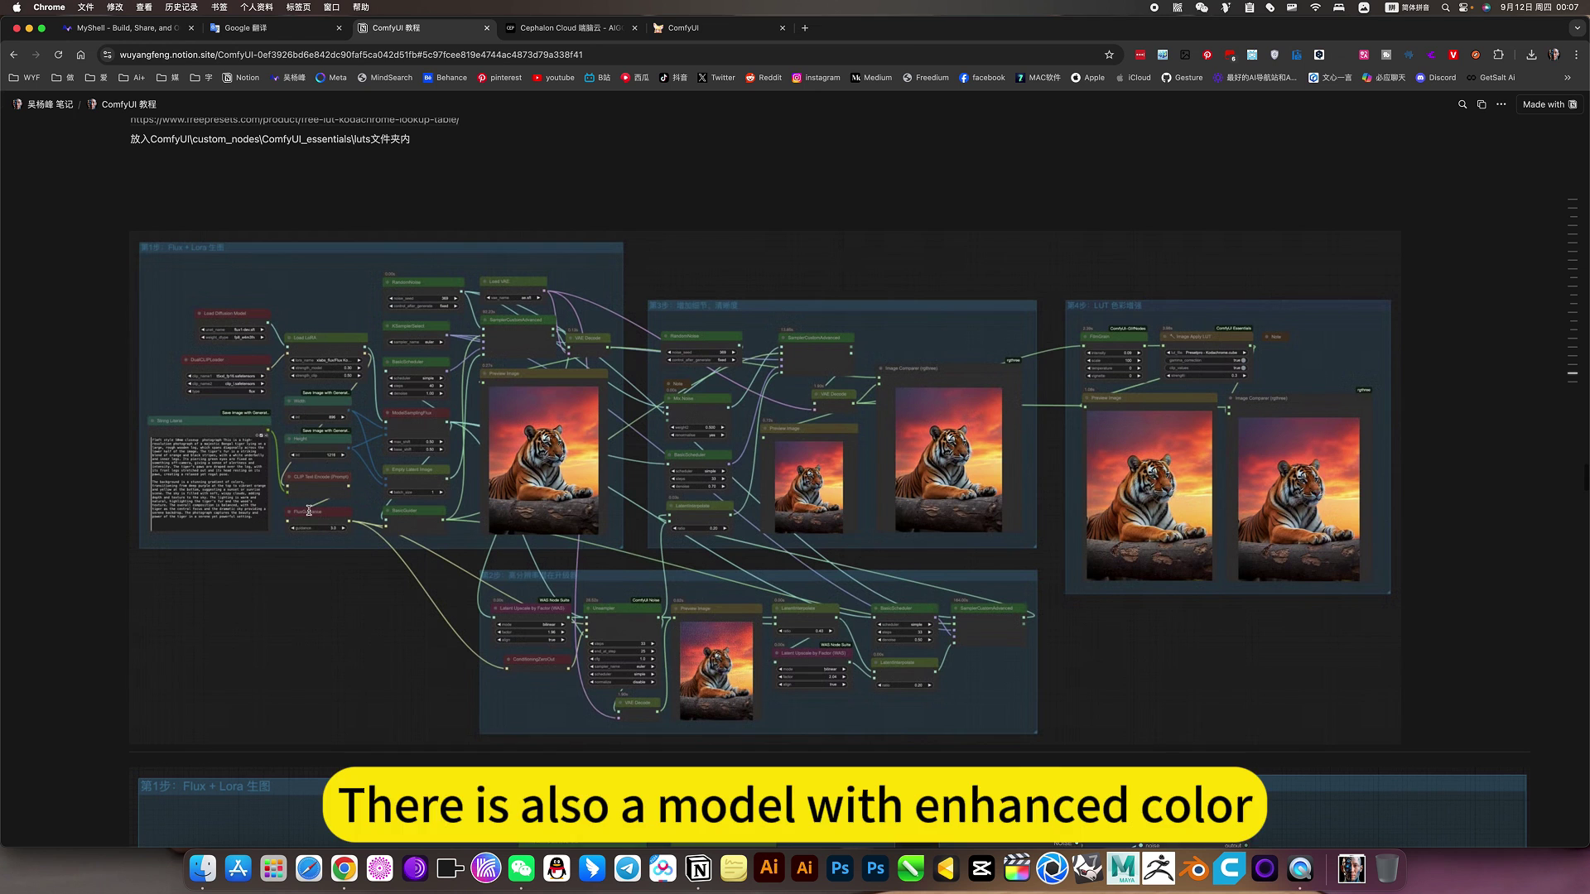
pyautogui.scroll(-12, 953, 553)
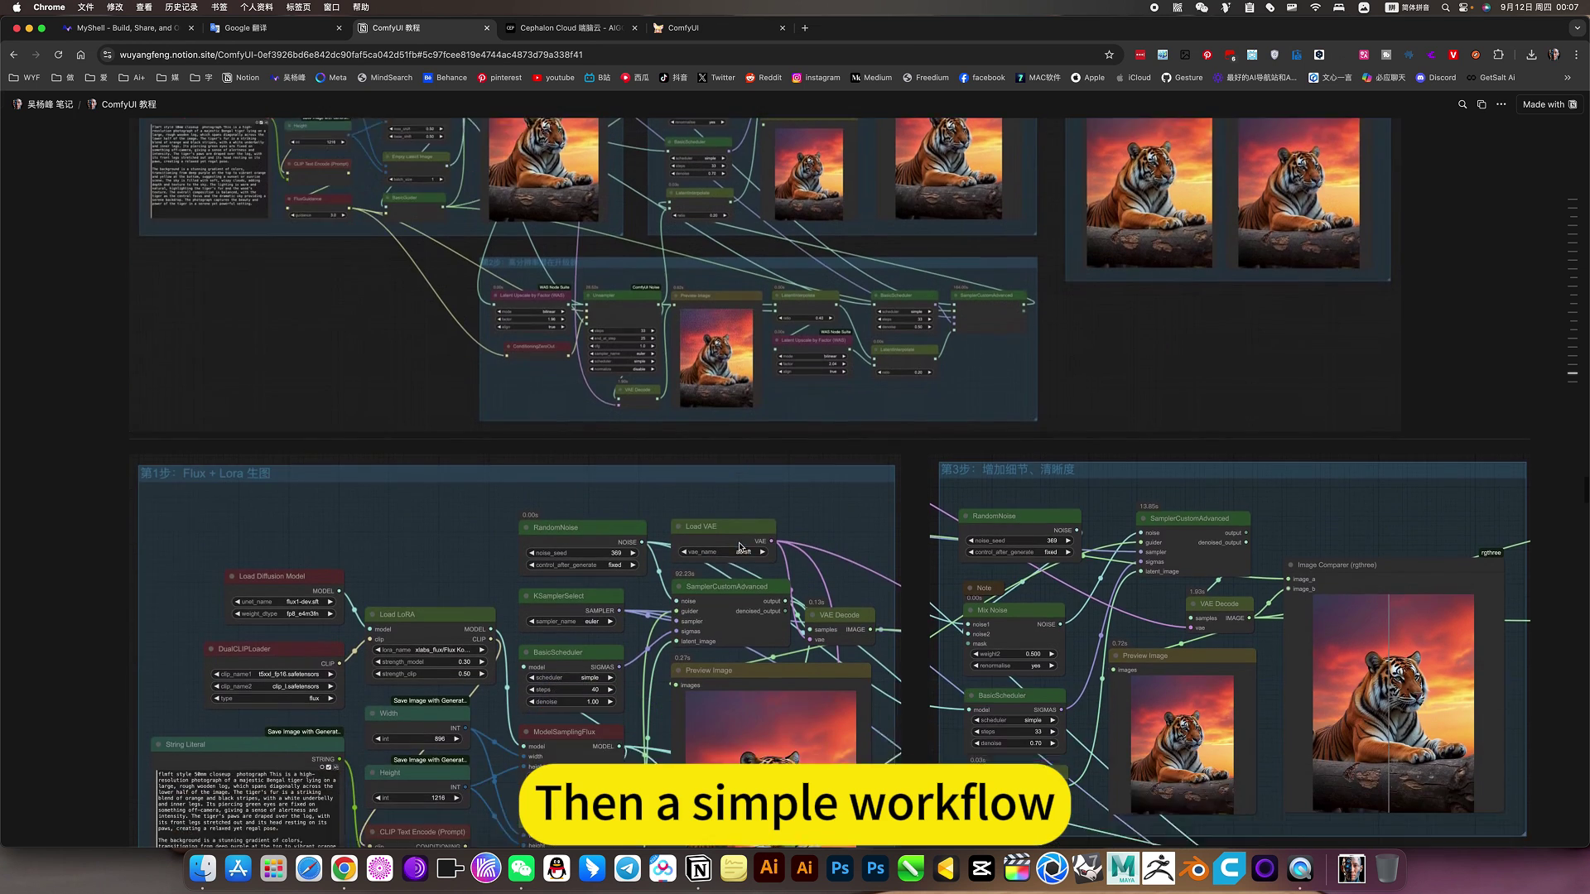
pyautogui.scroll(-6, 697, 507)
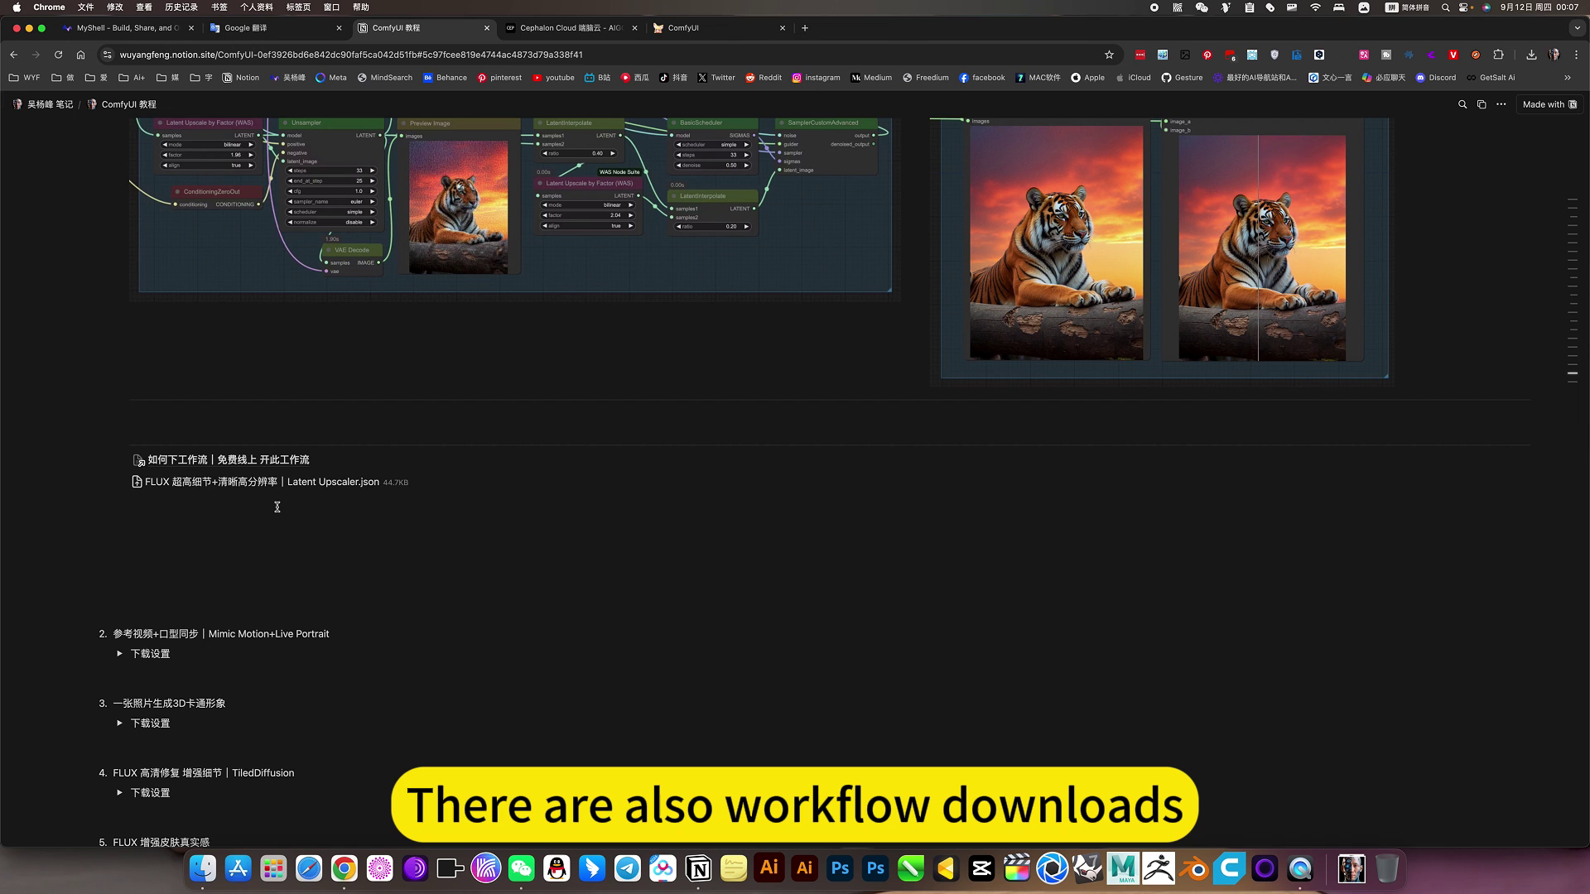
pyautogui.scroll(15, 428, 433)
pyautogui.scroll(2, 429, 433)
pyautogui.scroll(-2, 290, 440)
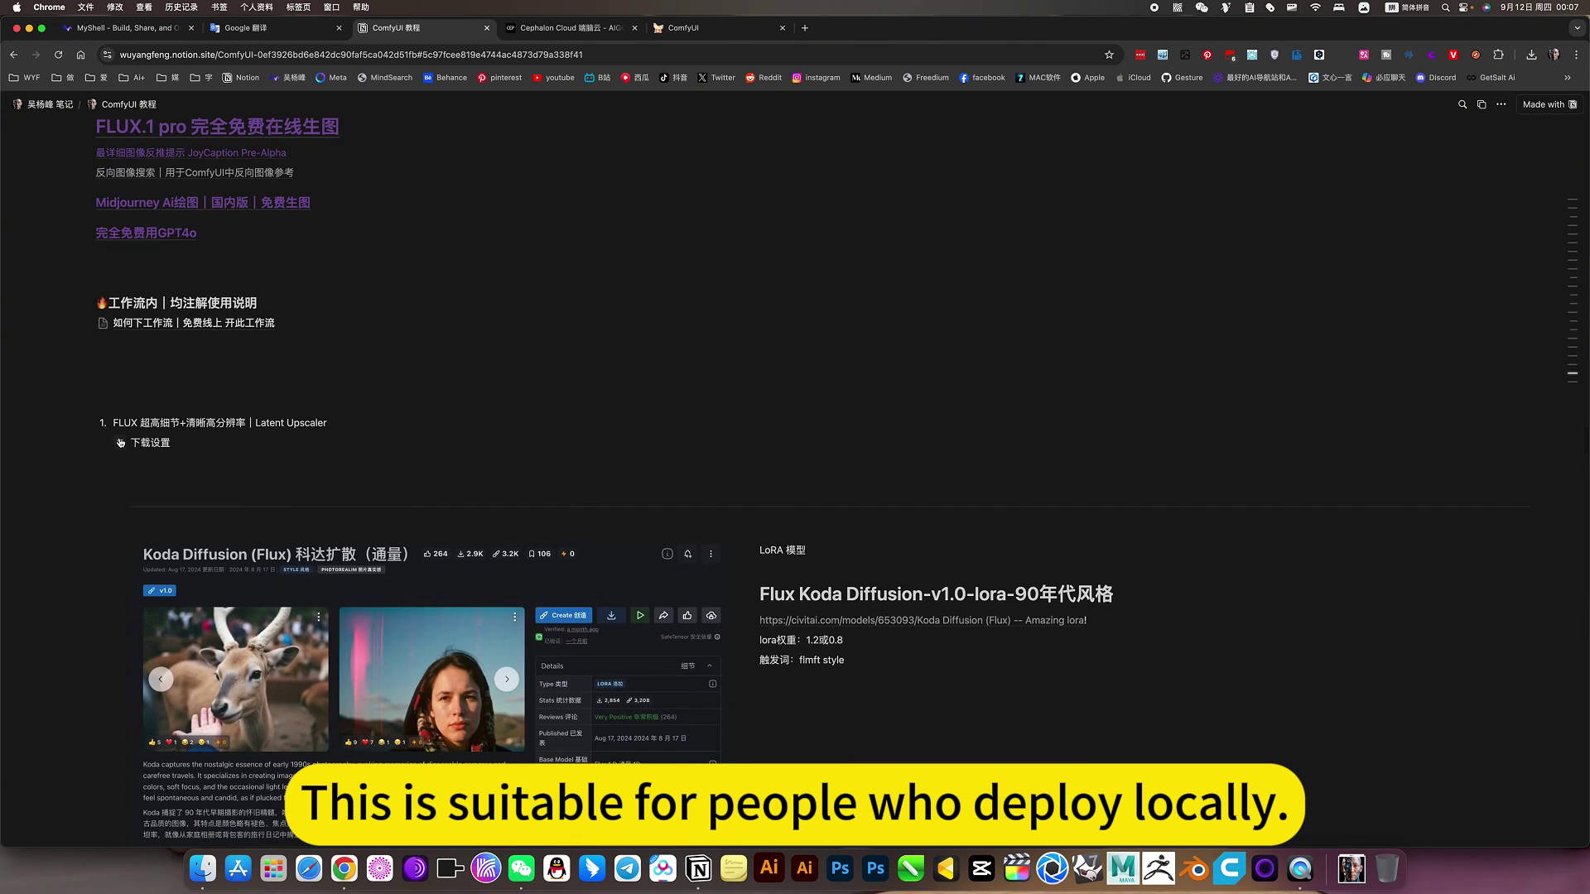
# Collapse the 下载设置 toggle and go back to the tiger workflow in ComfyUI
pyautogui.click(120, 443)
pyautogui.scroll(2, 201, 427)
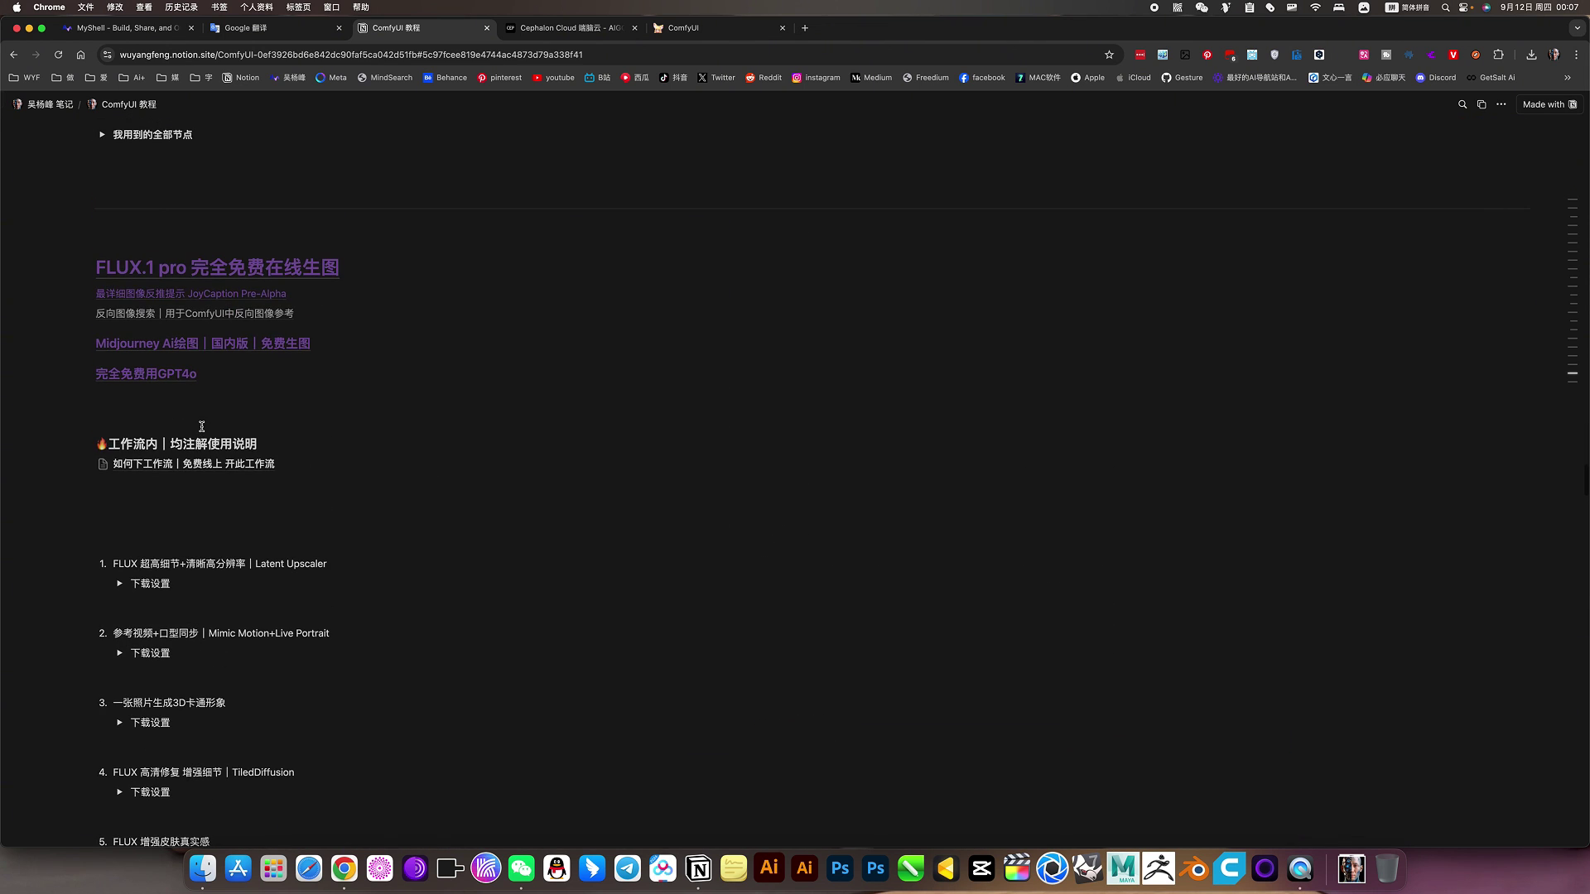
pyautogui.click(556, 27)
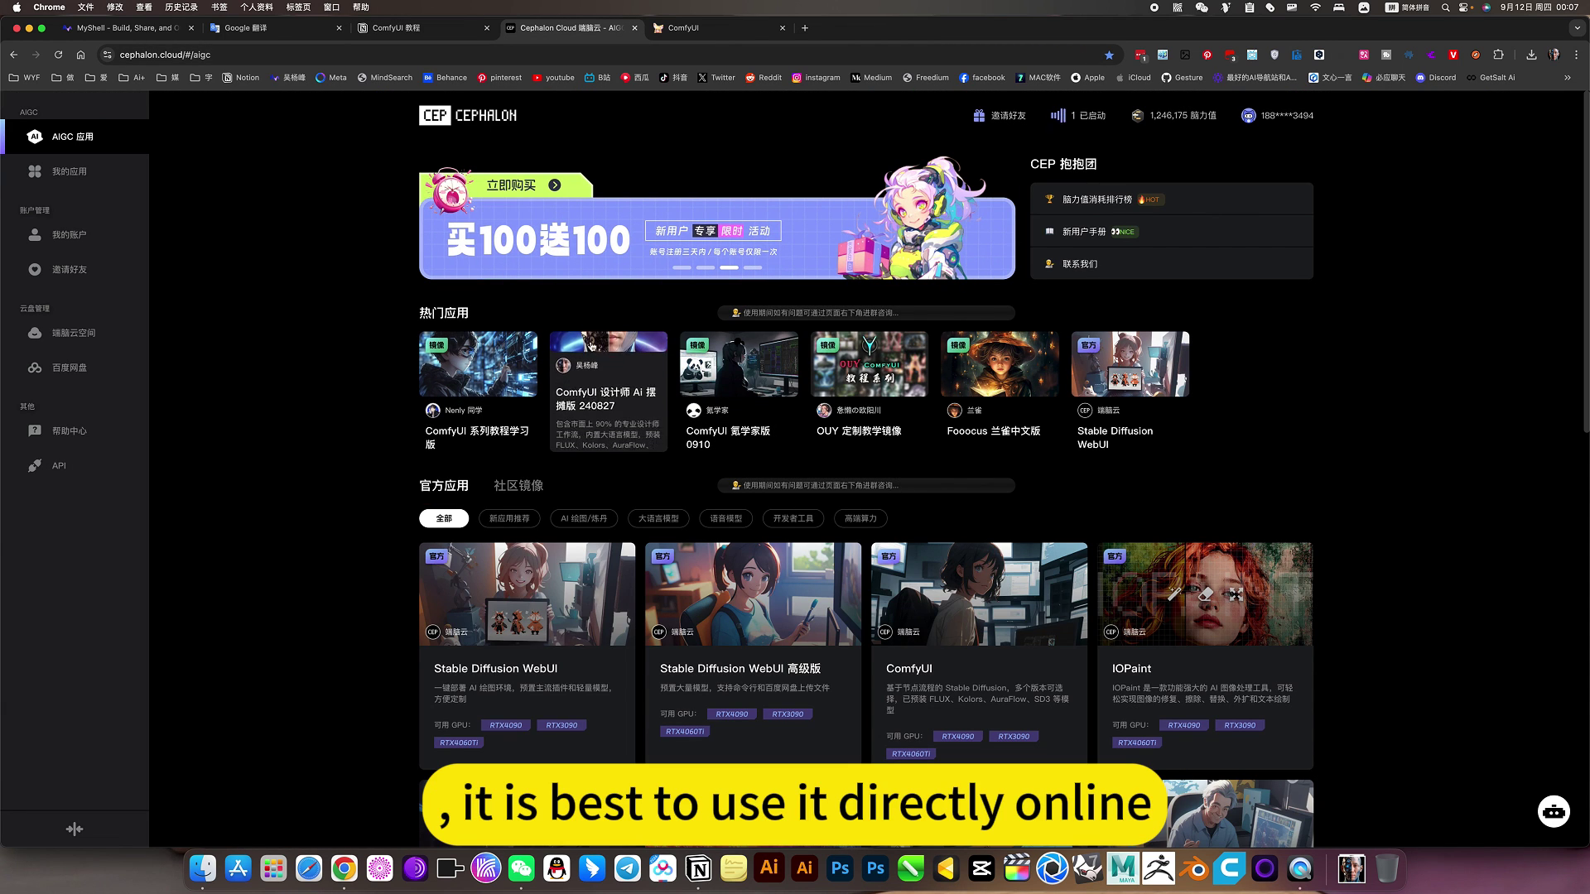
pyautogui.click(703, 31)
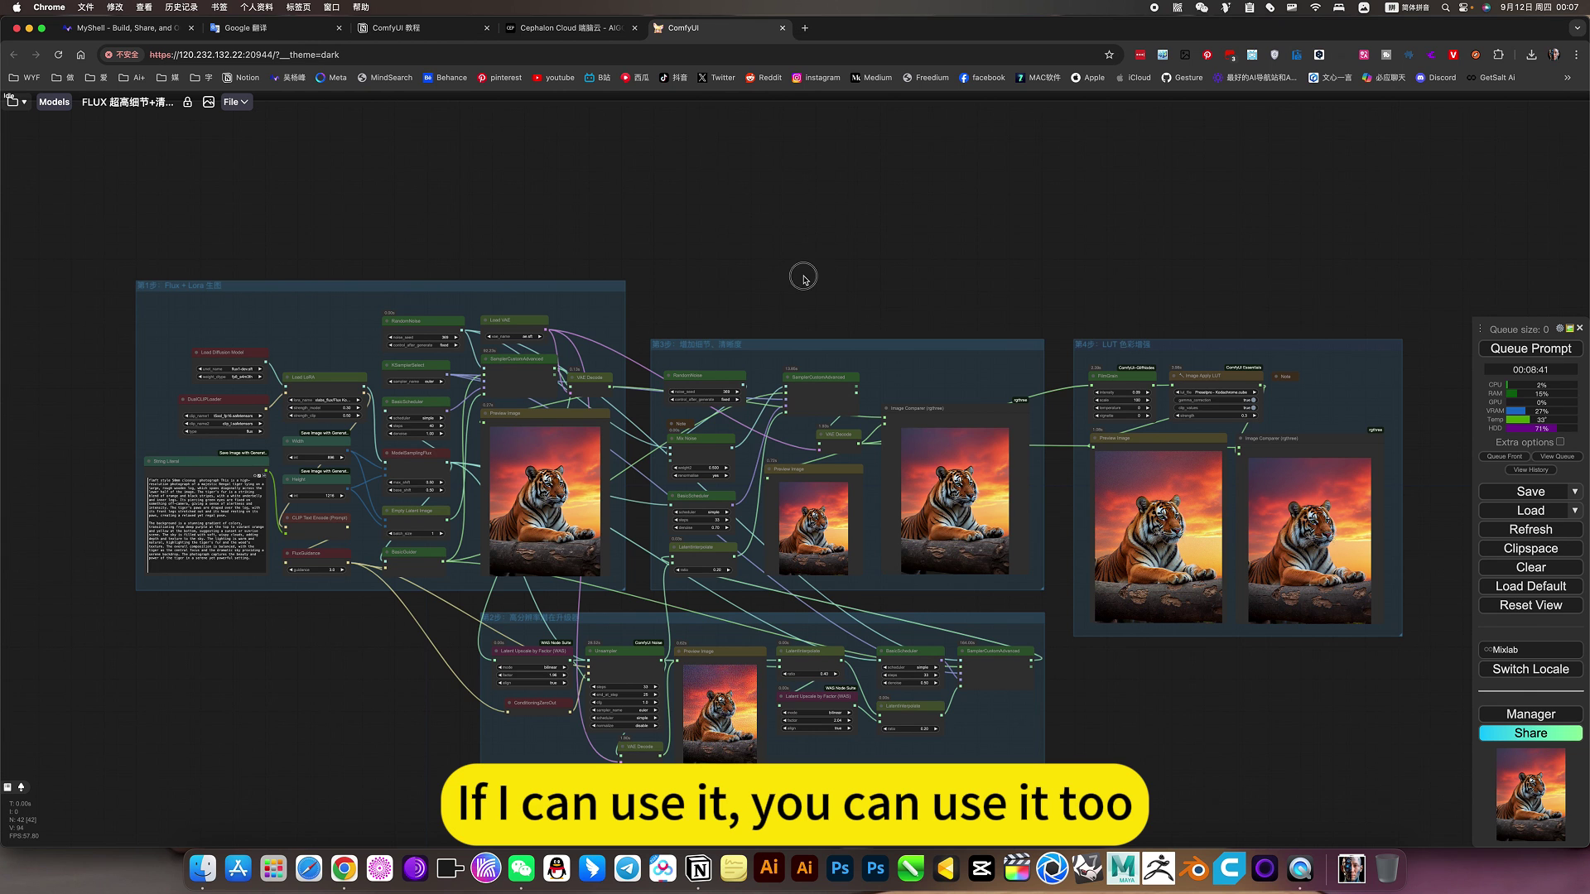
# Zoom onto the Step 2 group: 33-step Unsampler with 1.96 and 2.04 latent upscale factors
pyautogui.moveTo(802, 283); pyautogui.dragTo(792, 305)
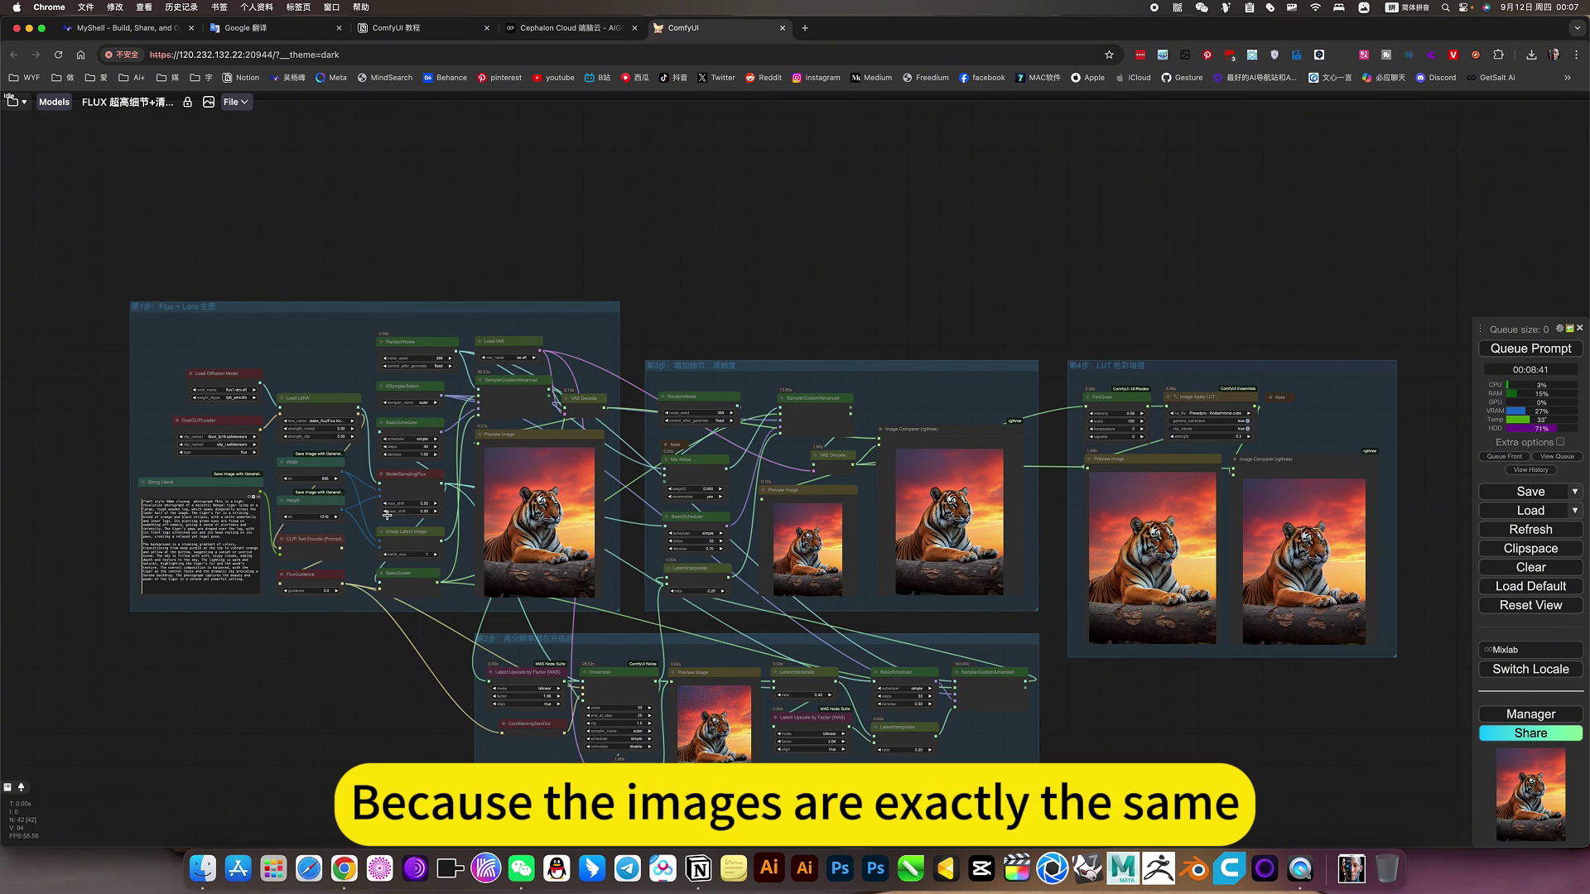
pyautogui.scroll(5, 392, 528)
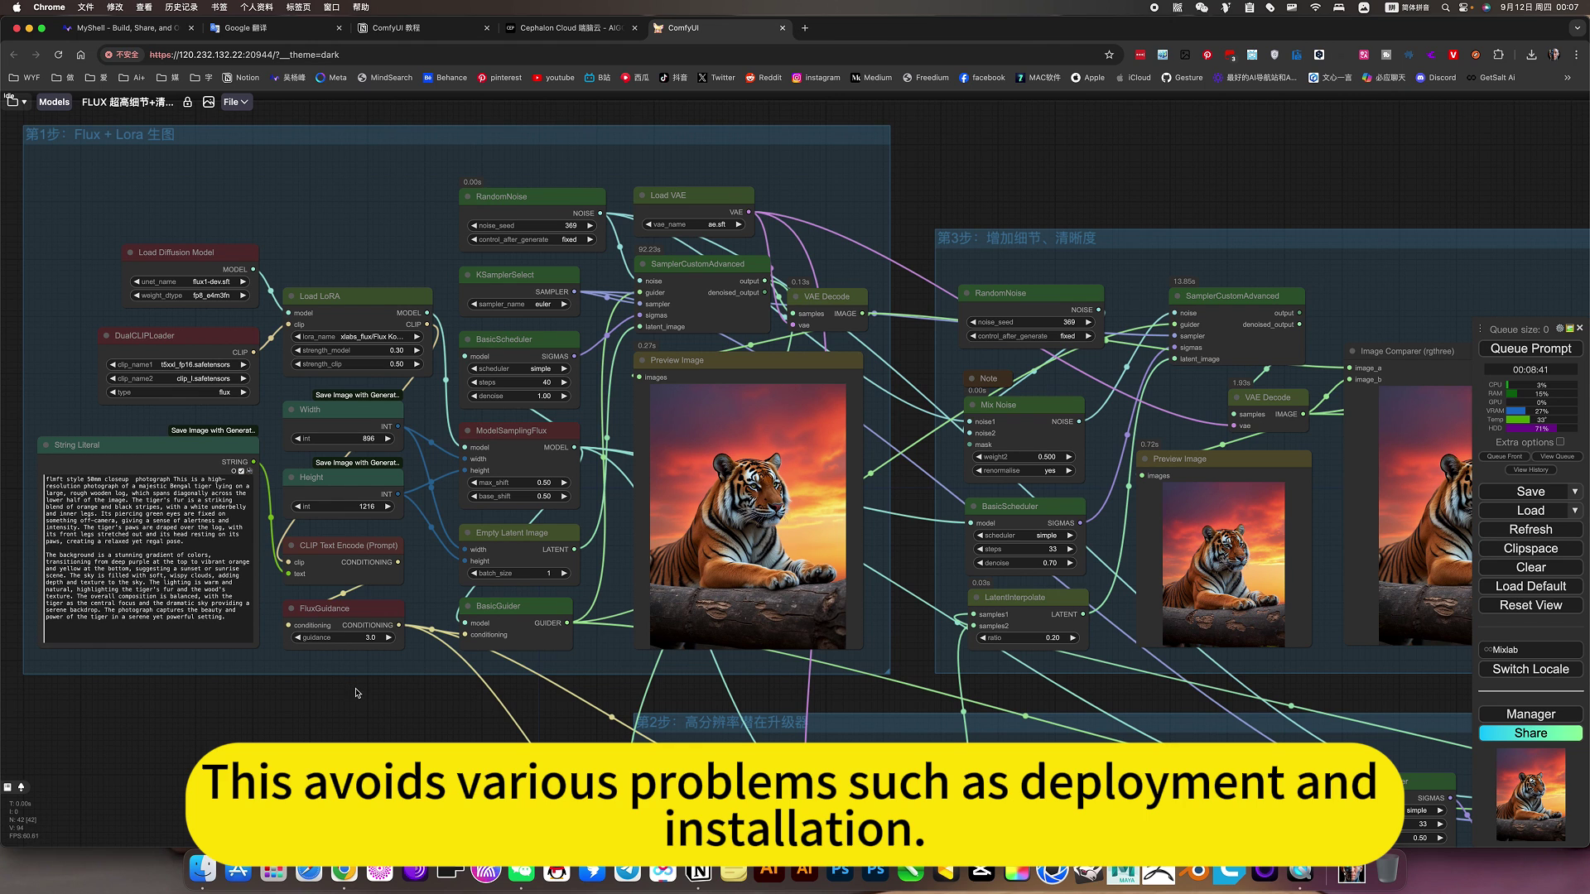
pyautogui.moveTo(398, 707); pyautogui.dragTo(605, 772)
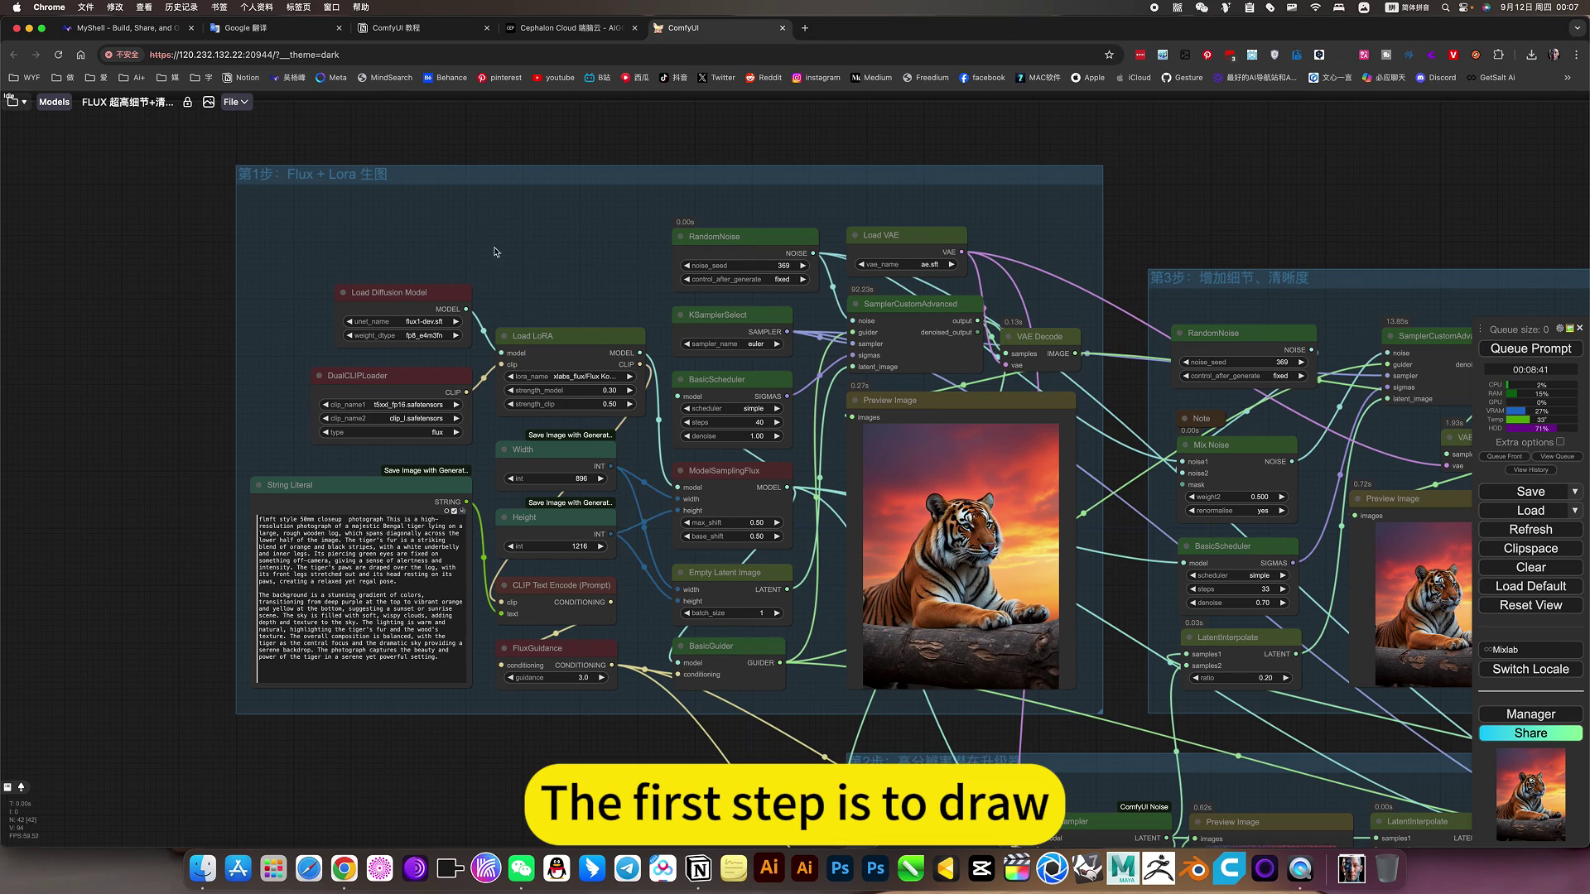
pyautogui.scroll(-4, 557, 314)
pyautogui.moveTo(1058, 224); pyautogui.dragTo(814, 118)
pyautogui.scroll(4, 694, 751)
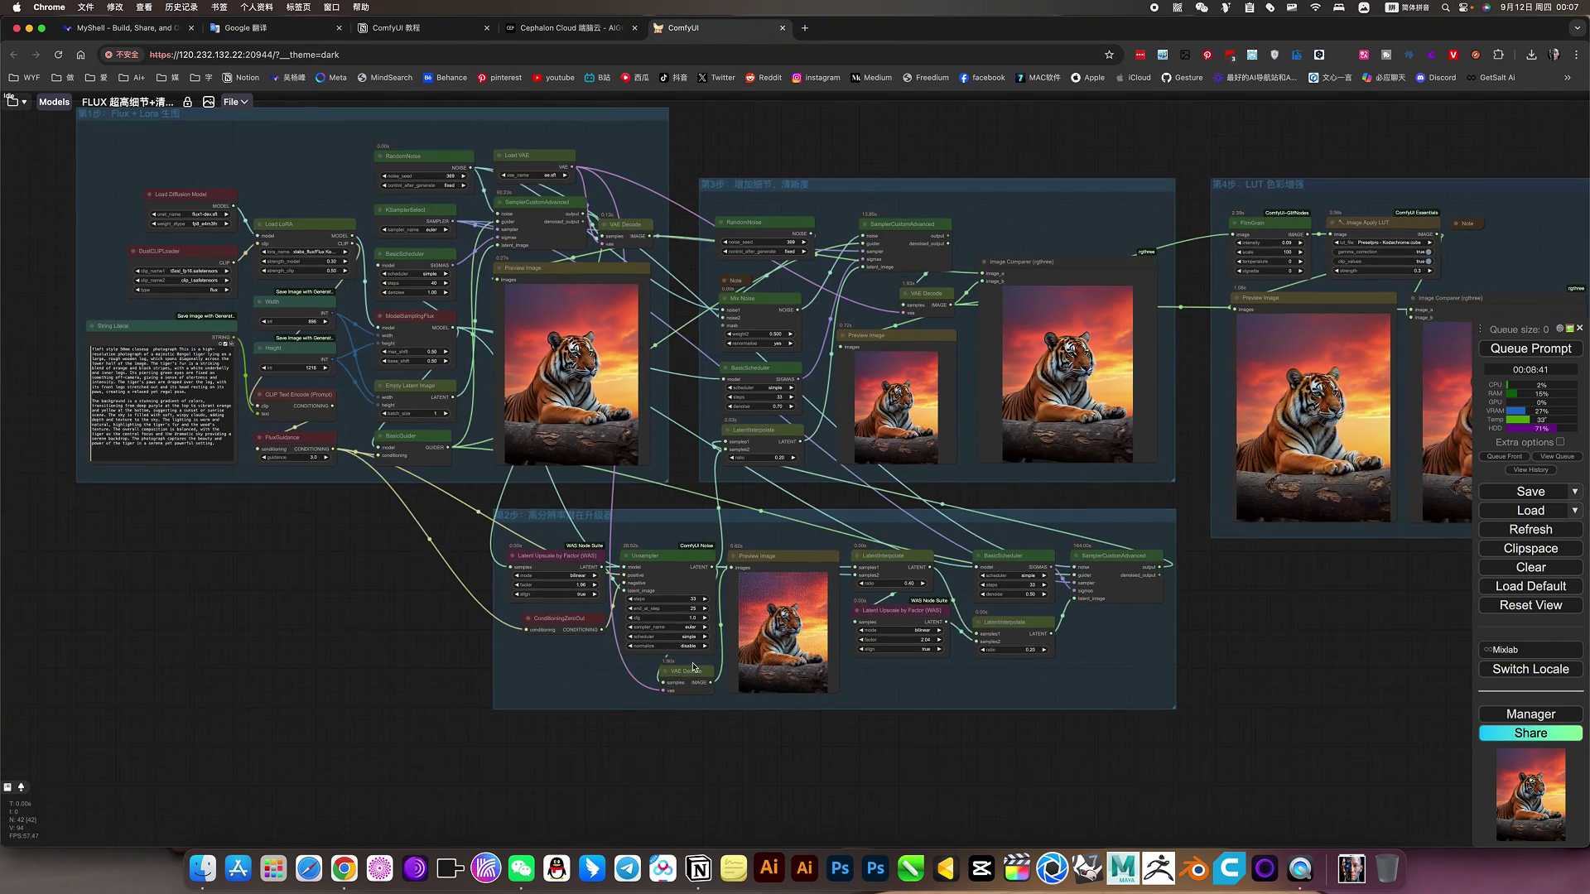
pyautogui.scroll(4, 720, 736)
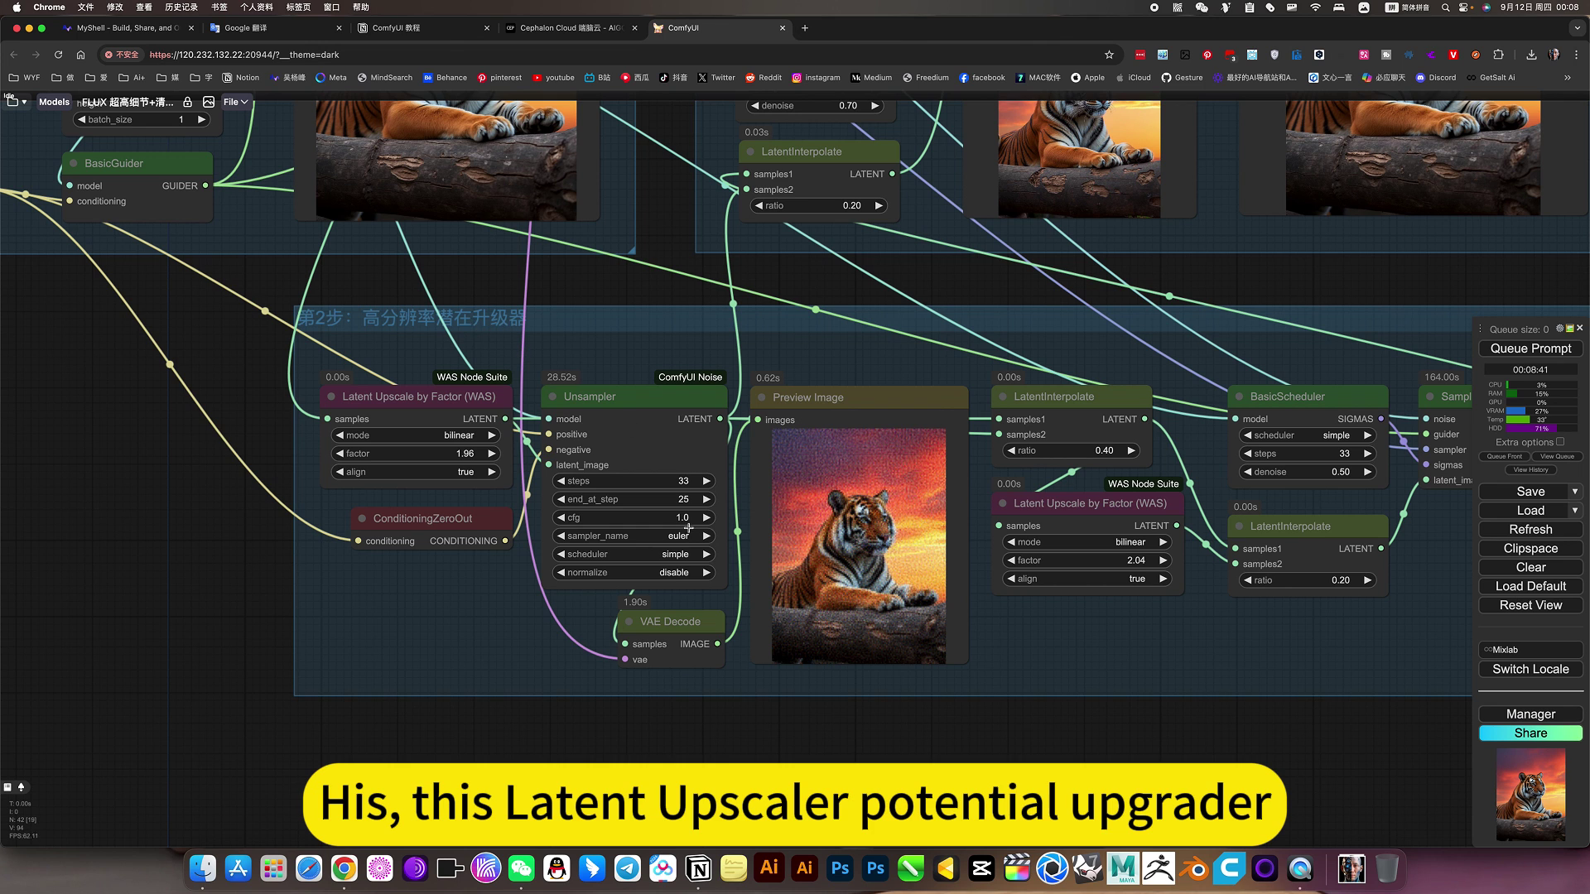
# Center the whole Step 2 group, showing its 33-step, 0.50-denoise BasicScheduler
pyautogui.hscroll(3, 1224, 597)
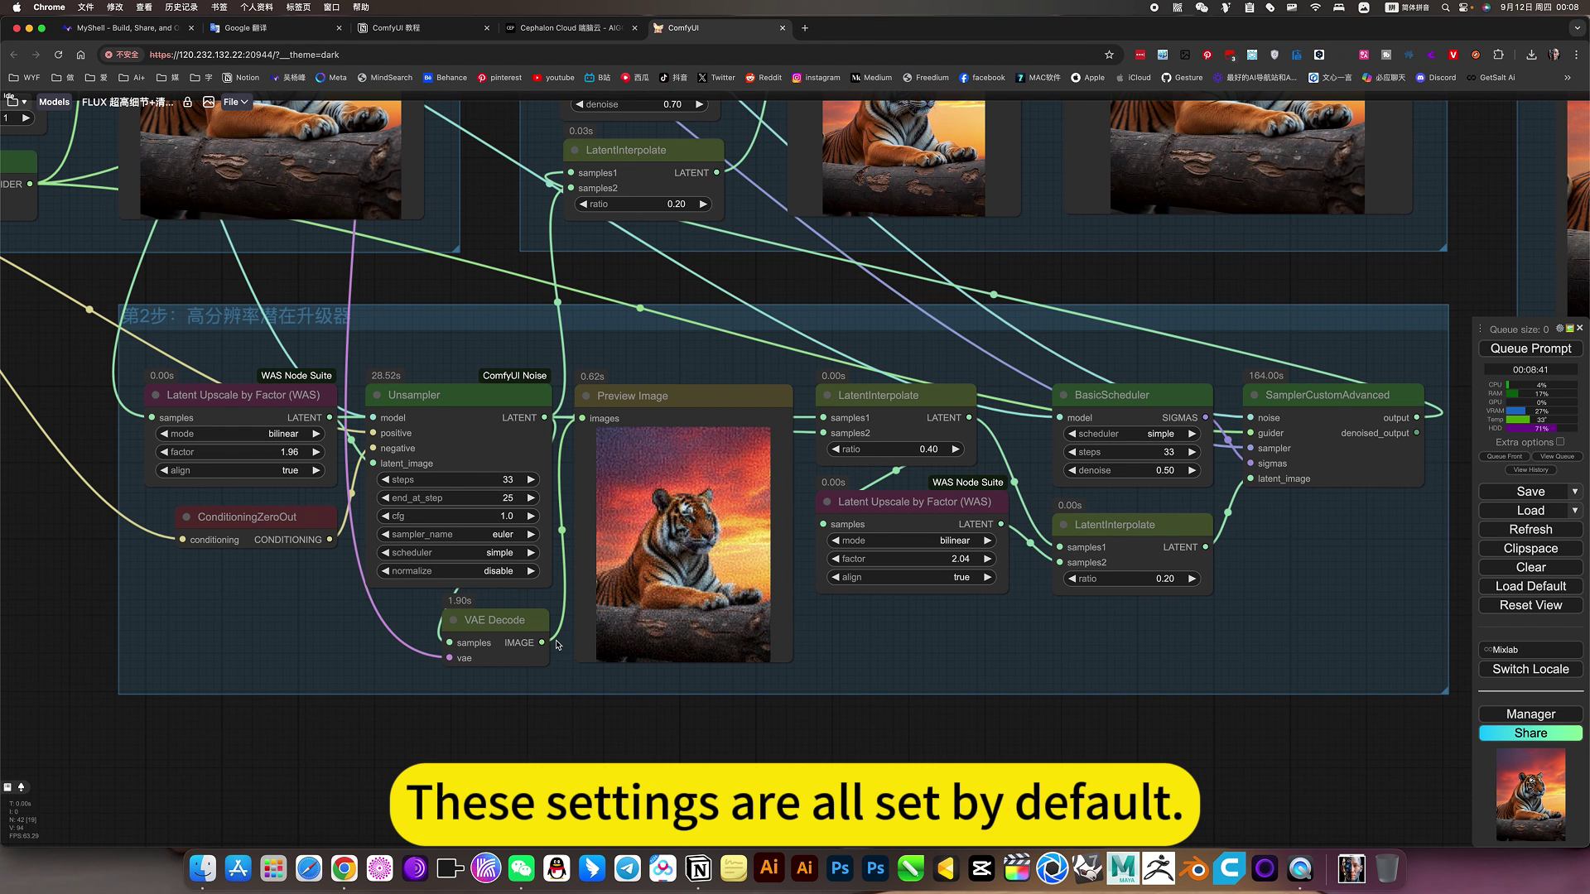
pyautogui.scroll(4, 421, 487)
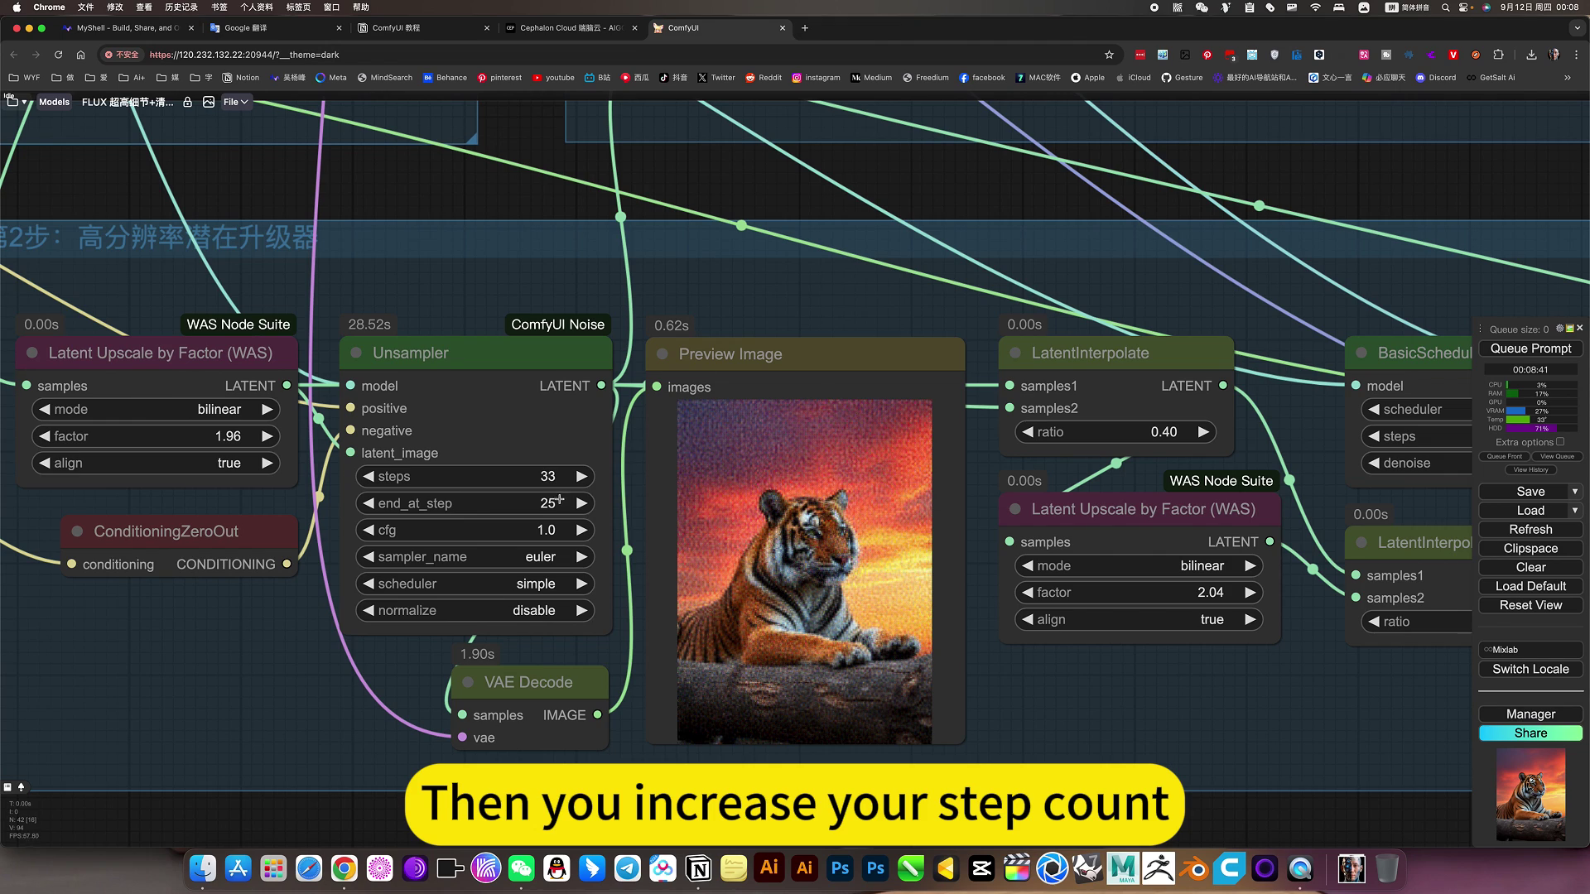
pyautogui.scroll(-5, 553, 520)
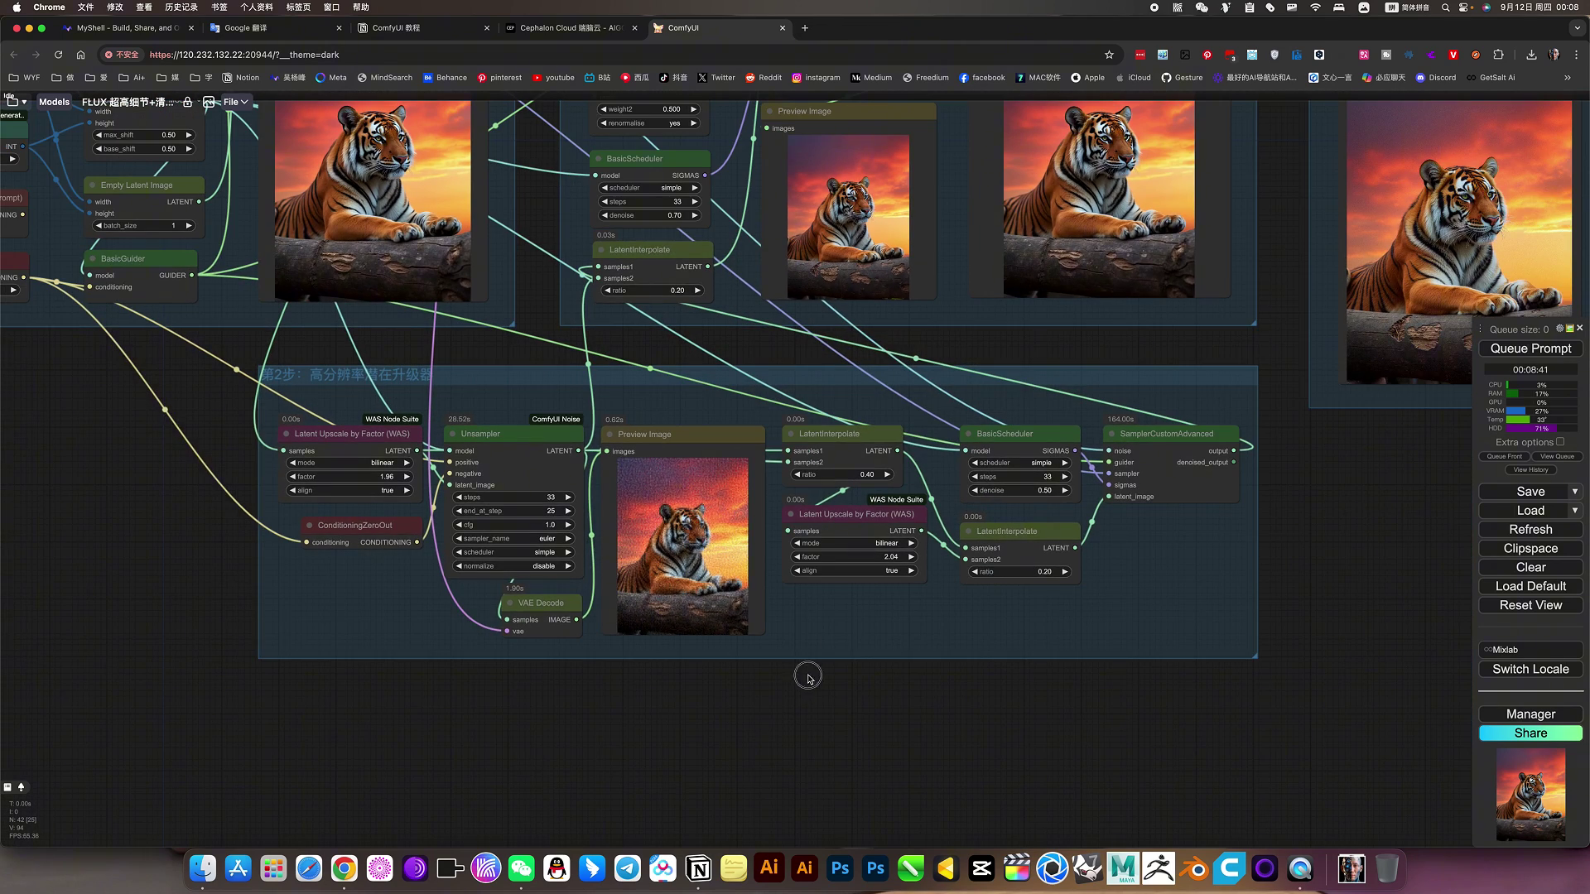
pyautogui.hscroll(-3, 804, 680)
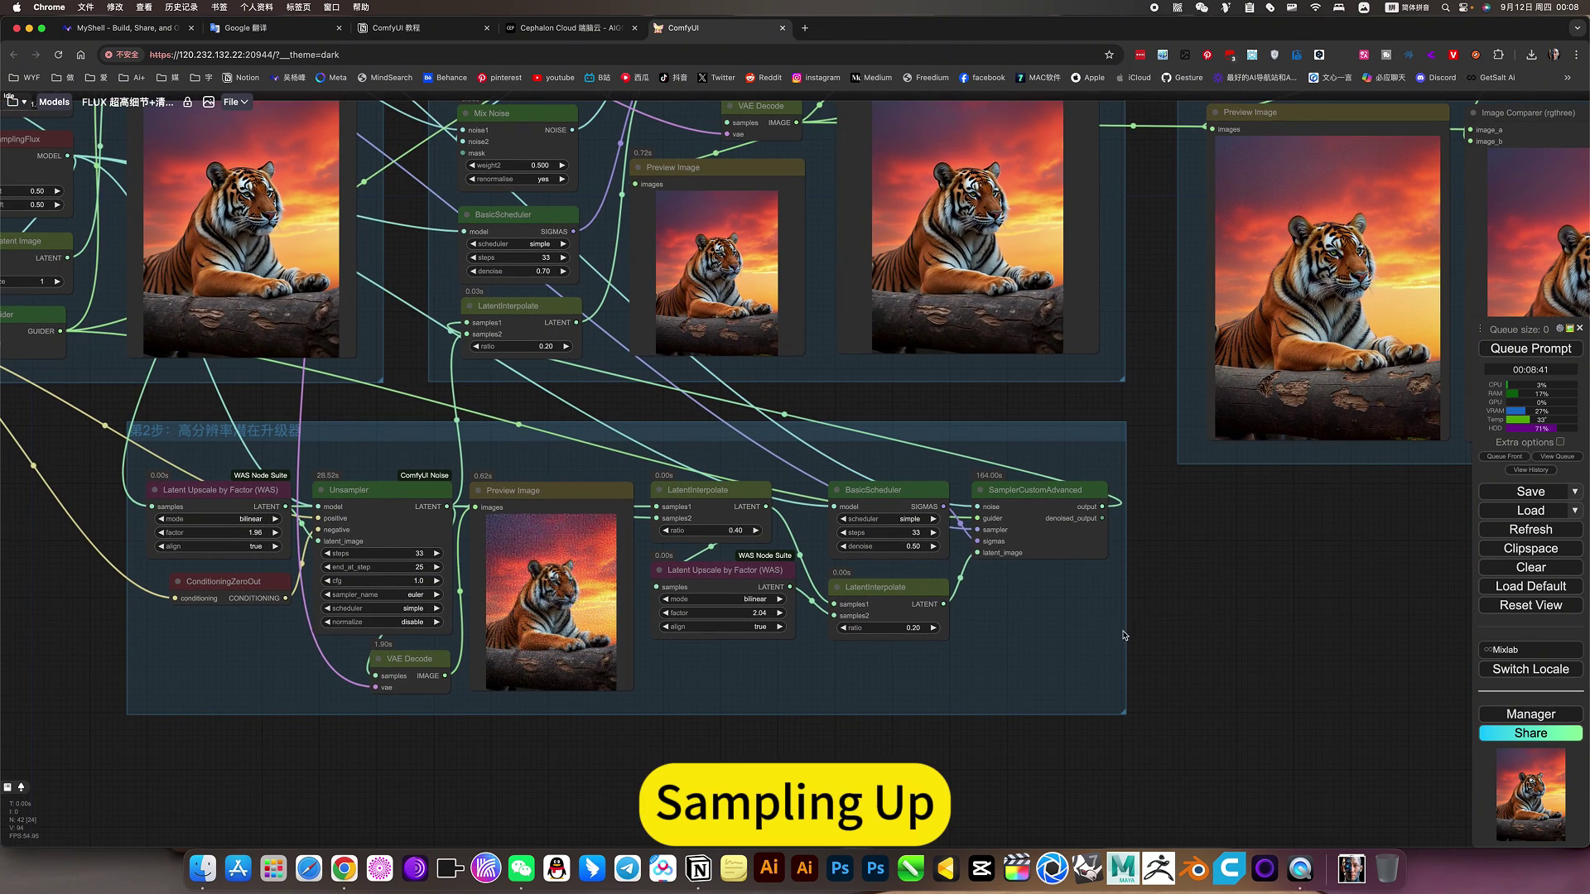
pyautogui.moveTo(1210, 582); pyautogui.dragTo(1261, 600)
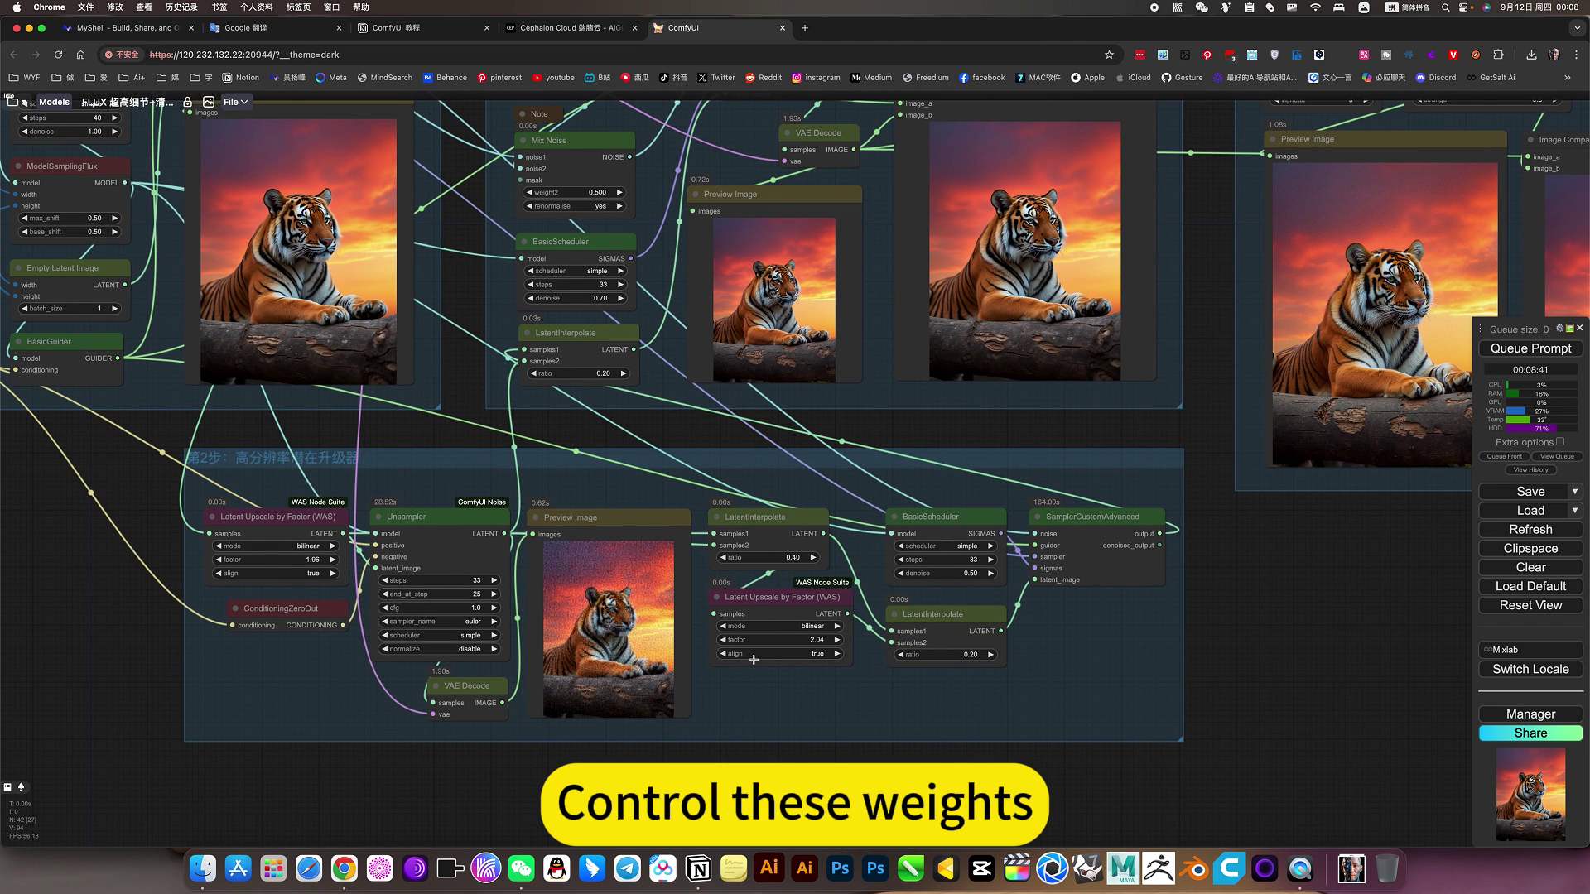
# Pan past Step 1 and zoom onto the Step 3 Image Comparer of refined versus original tiger
pyautogui.scroll(5, 1289, 575)
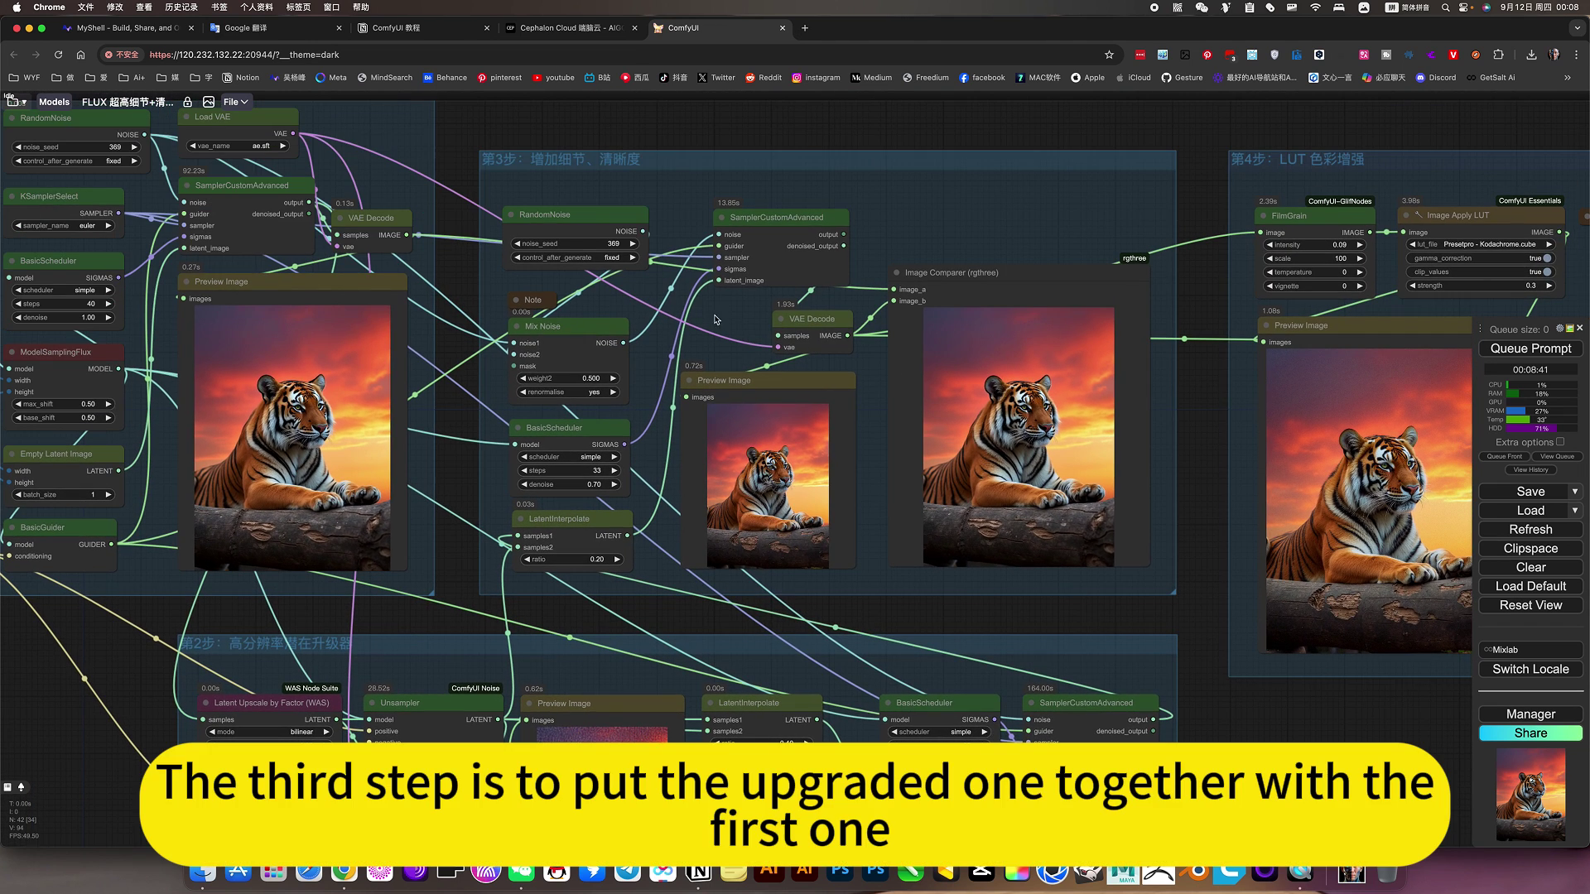
pyautogui.moveTo(693, 141); pyautogui.dragTo(963, 220)
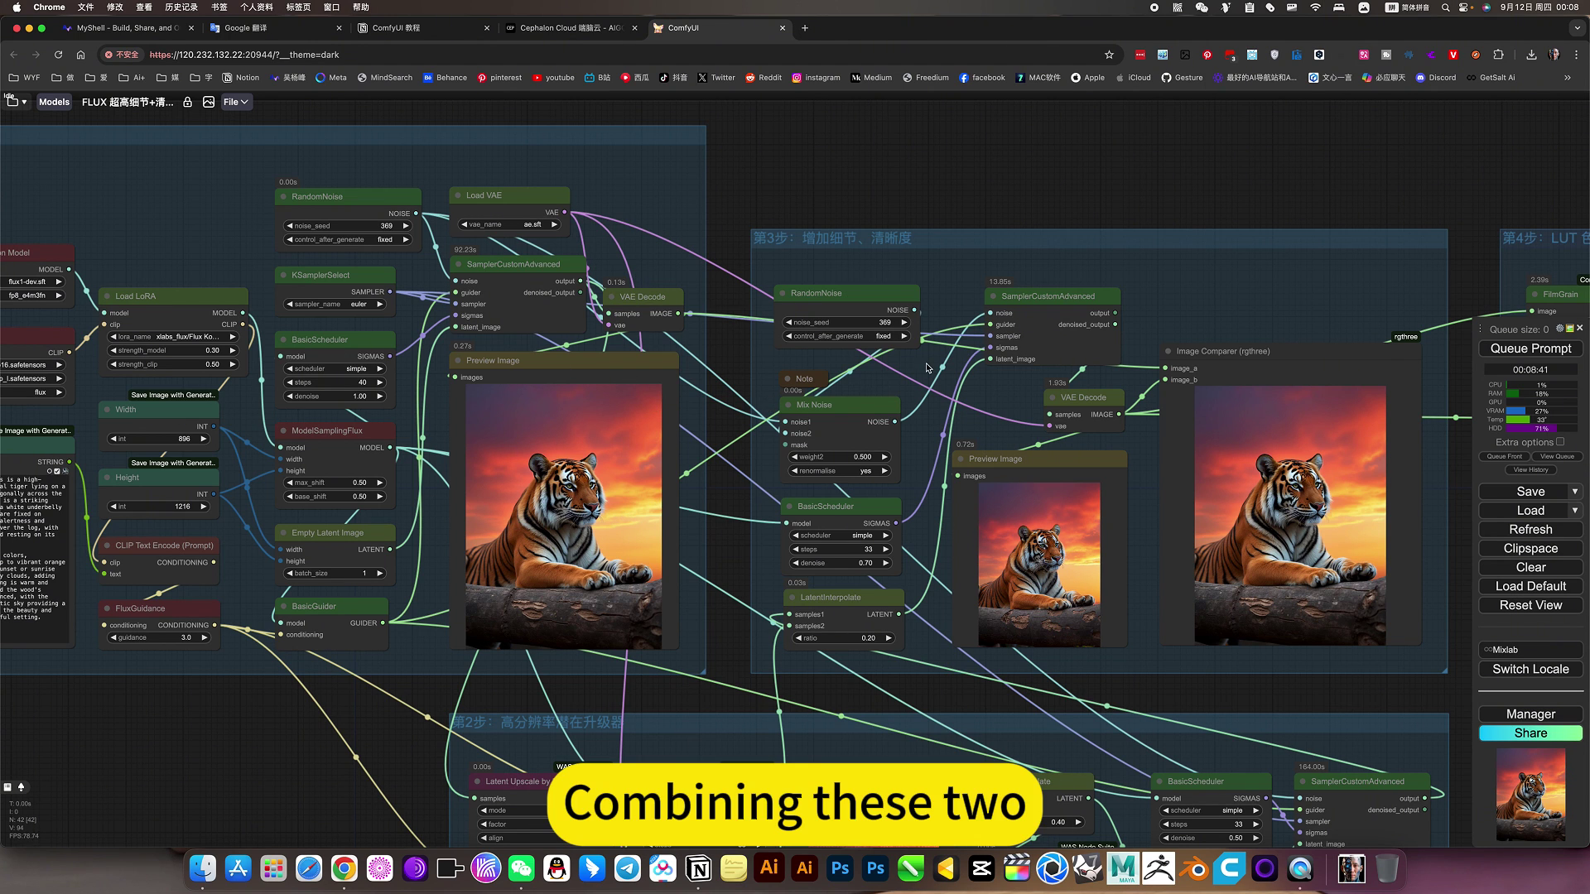
pyautogui.moveTo(1020, 162); pyautogui.dragTo(899, 166)
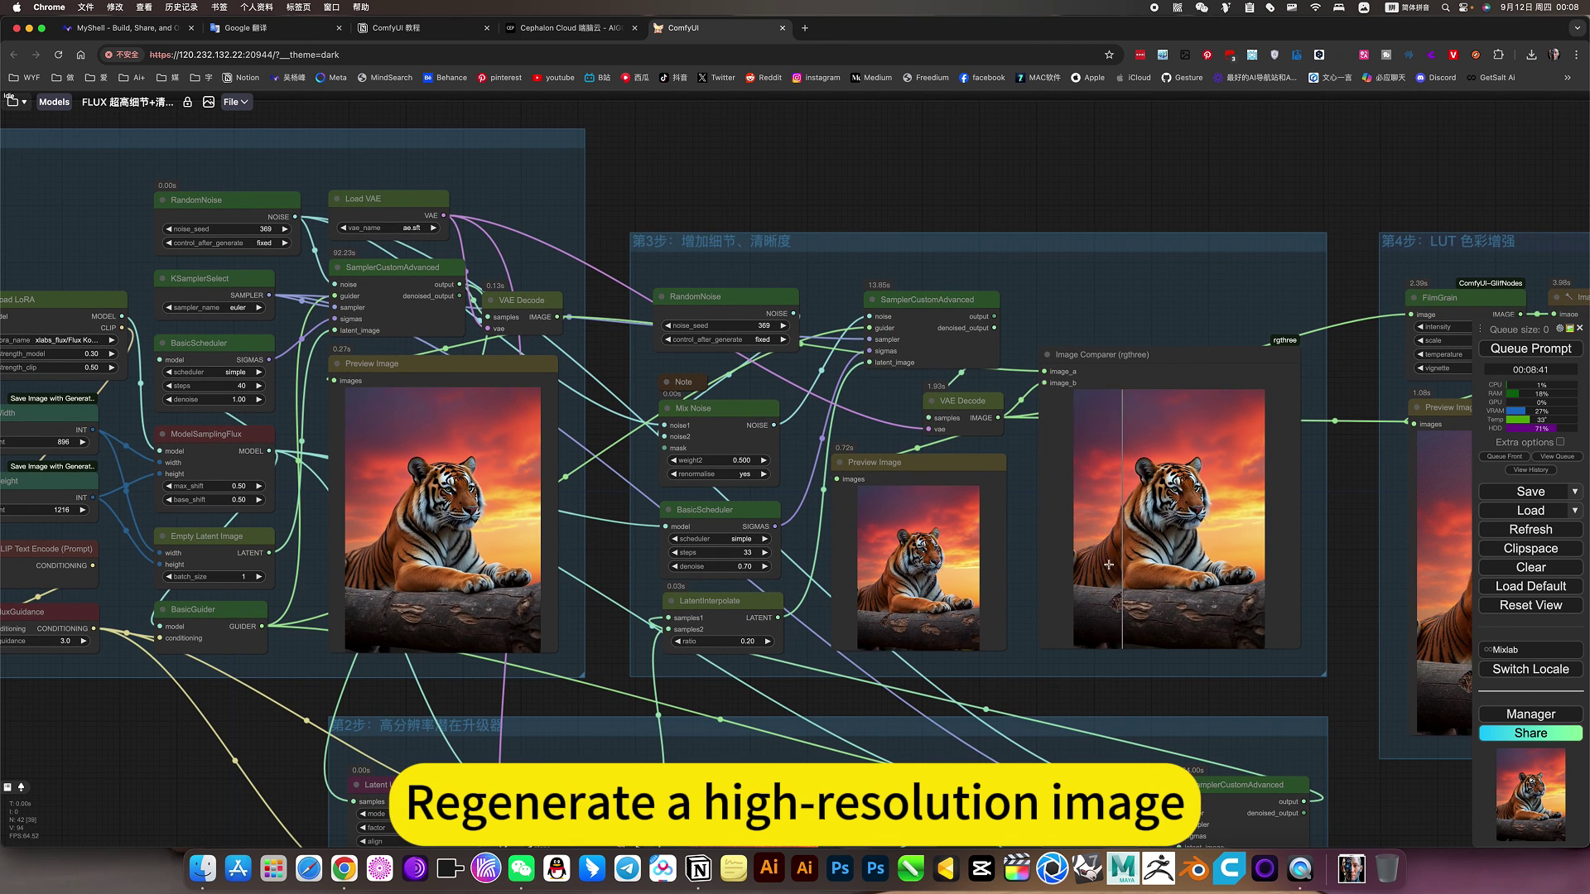
pyautogui.scroll(-6, 668, 634)
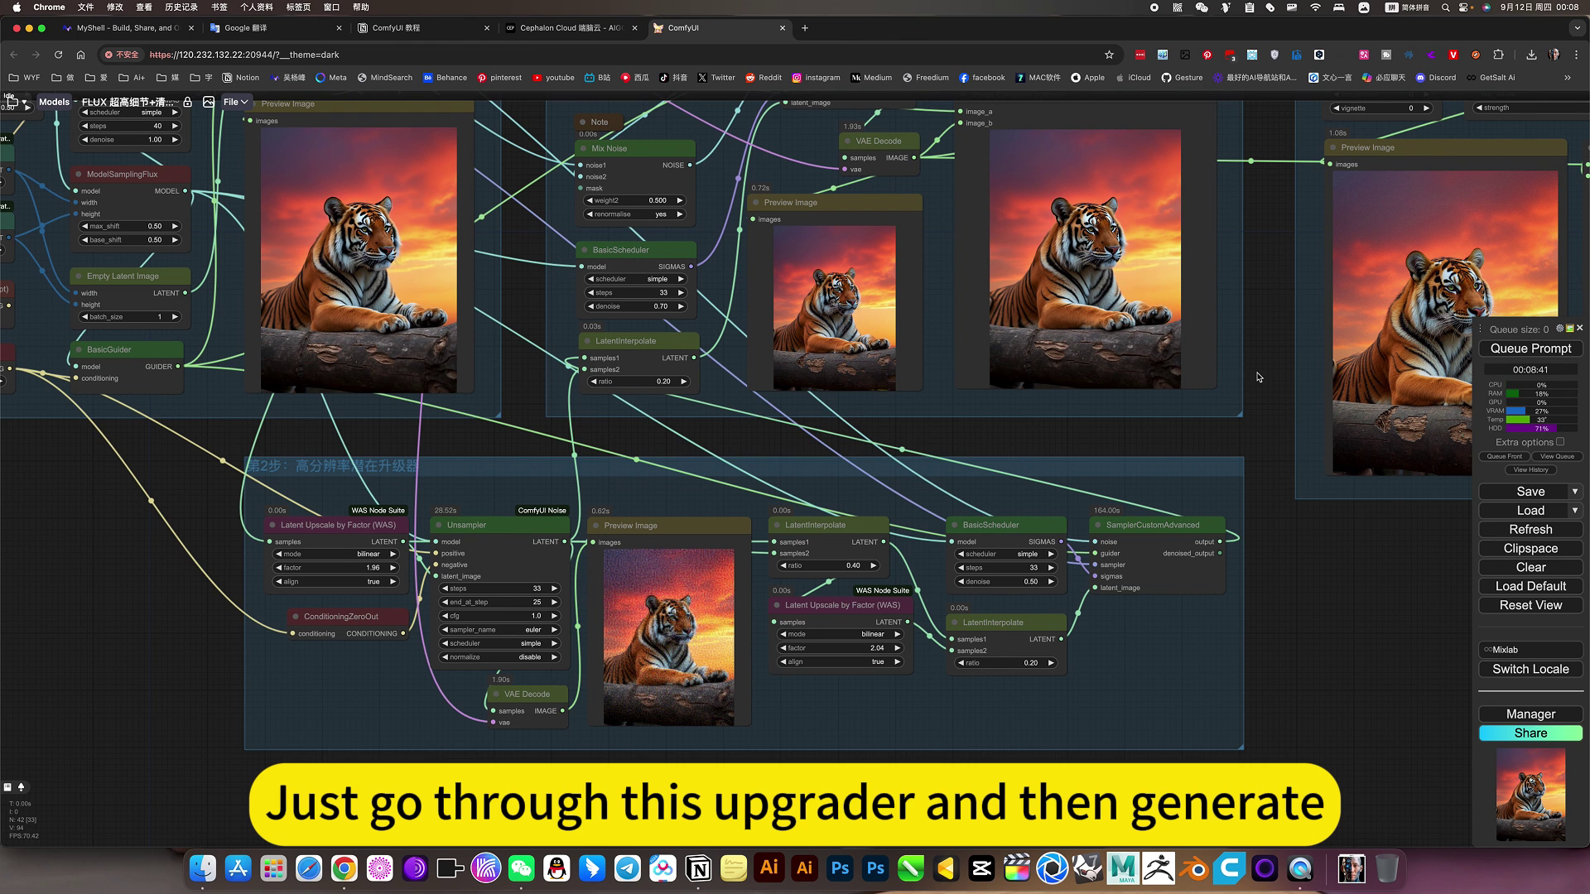
pyautogui.scroll(7, 1258, 376)
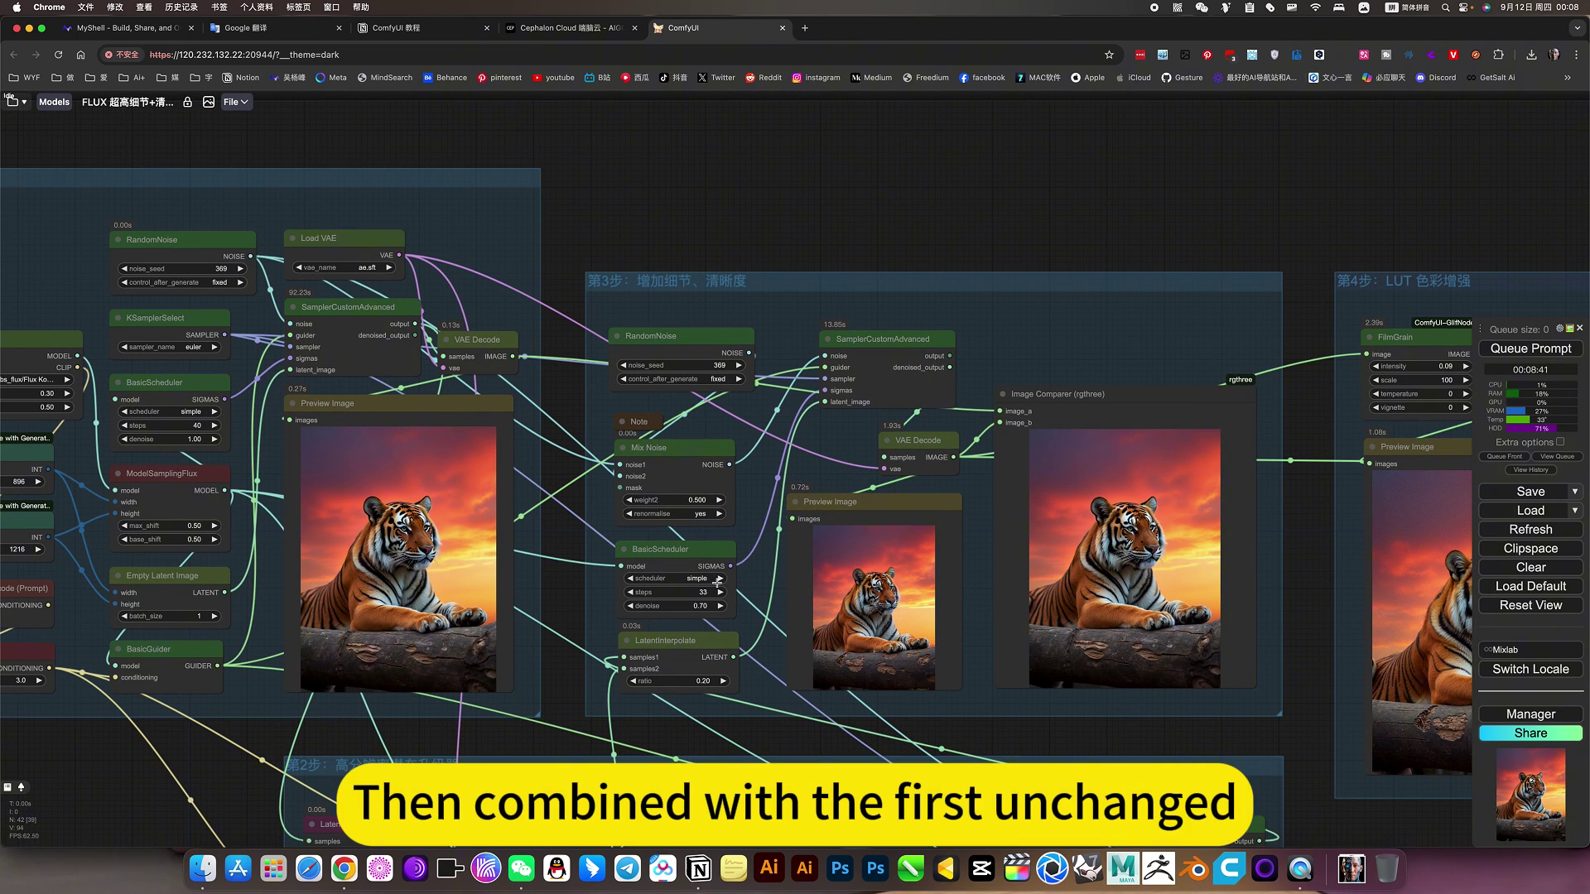
pyautogui.scroll(9, 1173, 557)
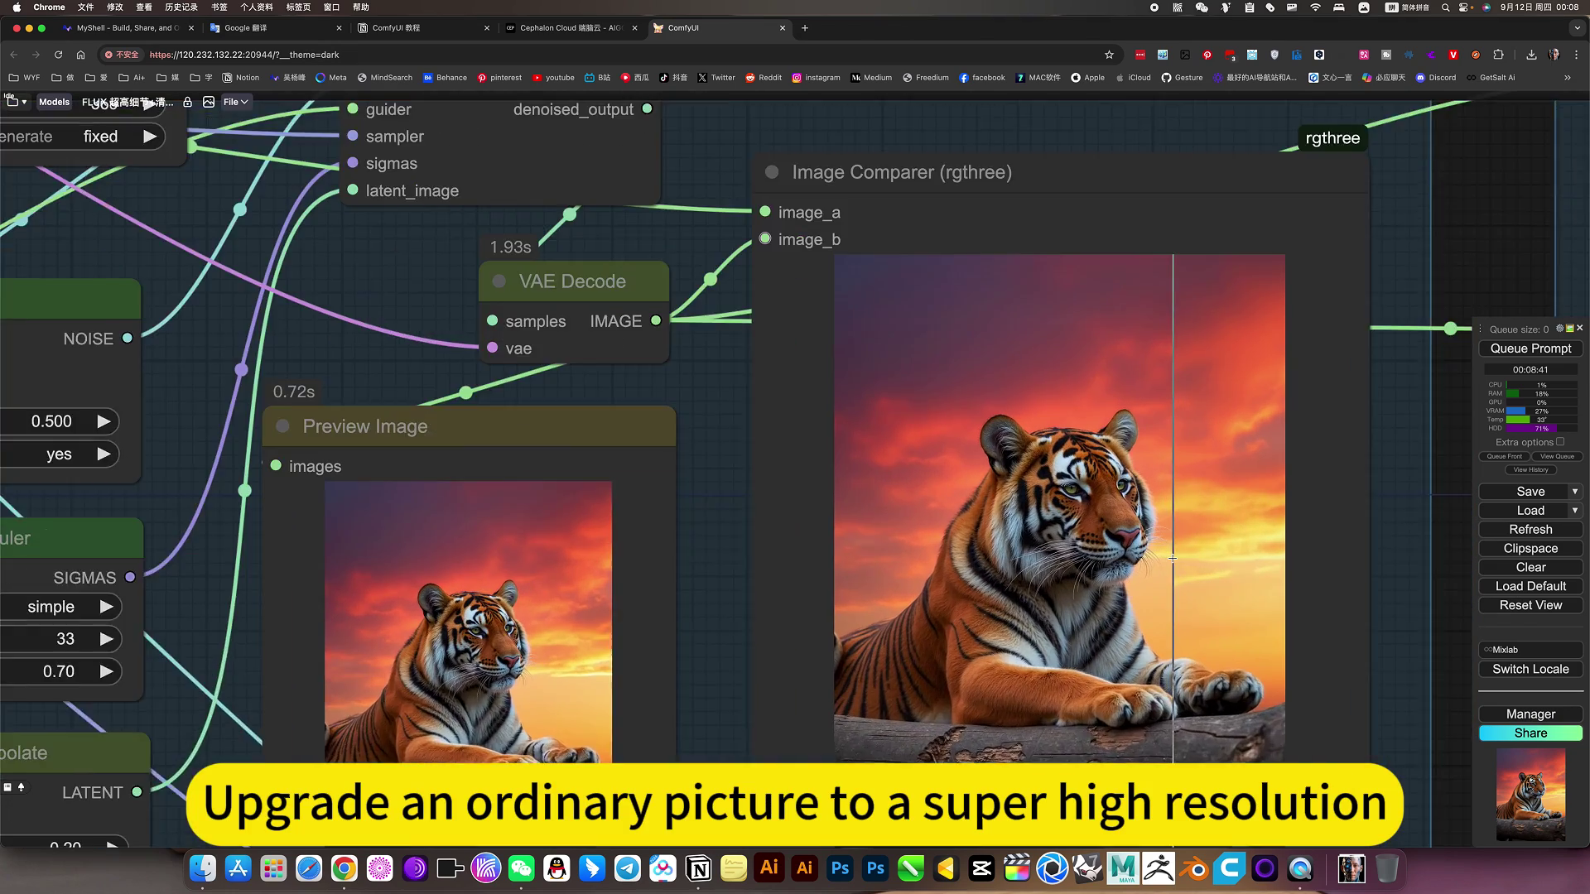
pyautogui.scroll(8, 1173, 557)
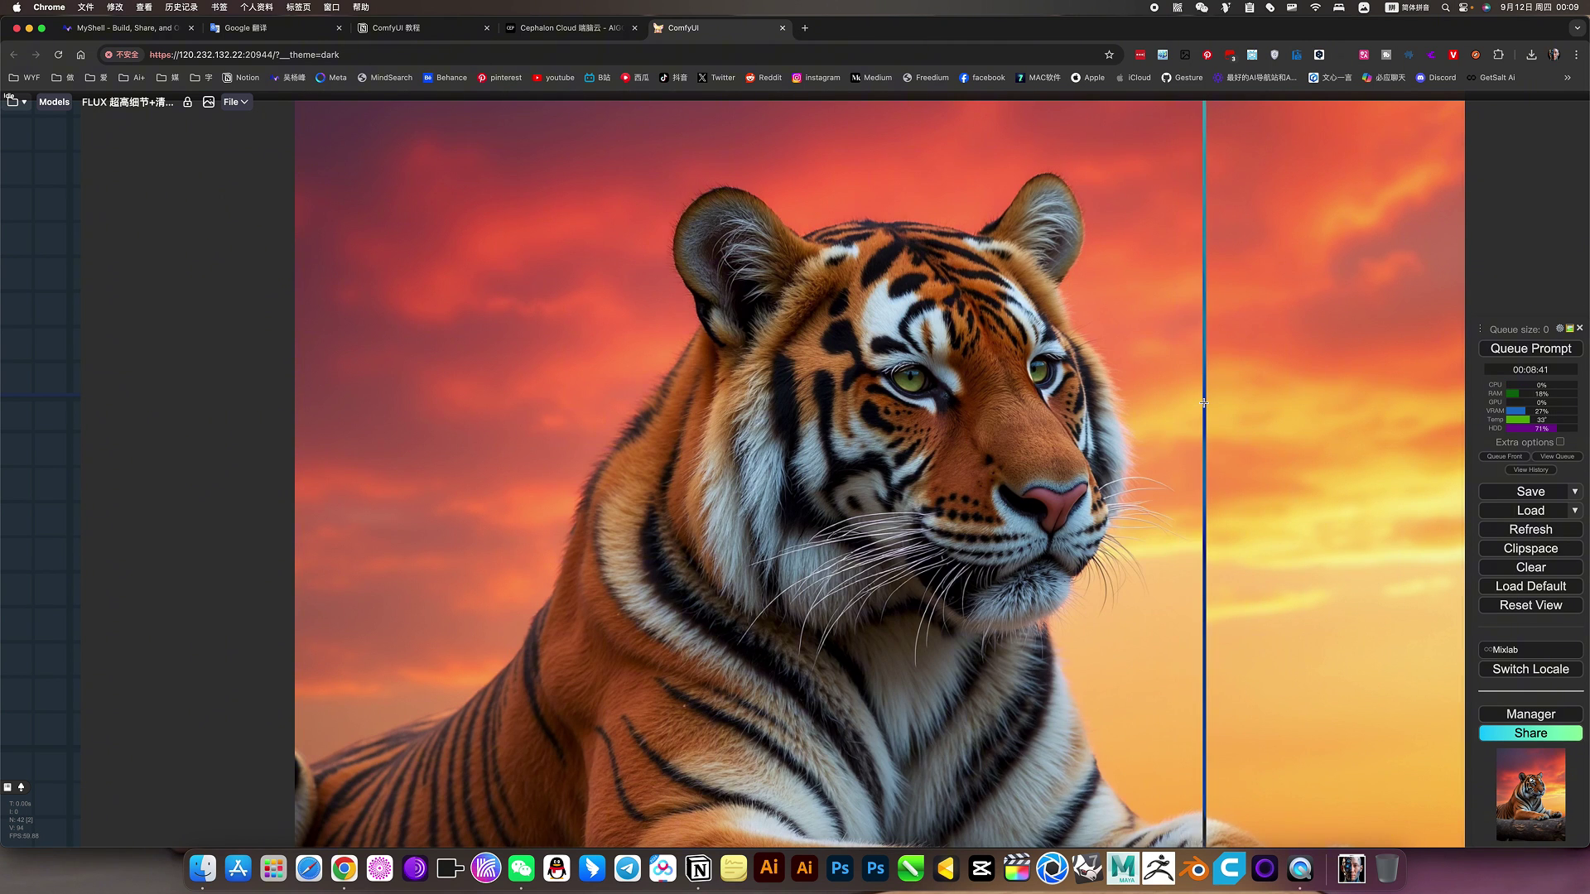
pyautogui.scroll(5, 970, 346)
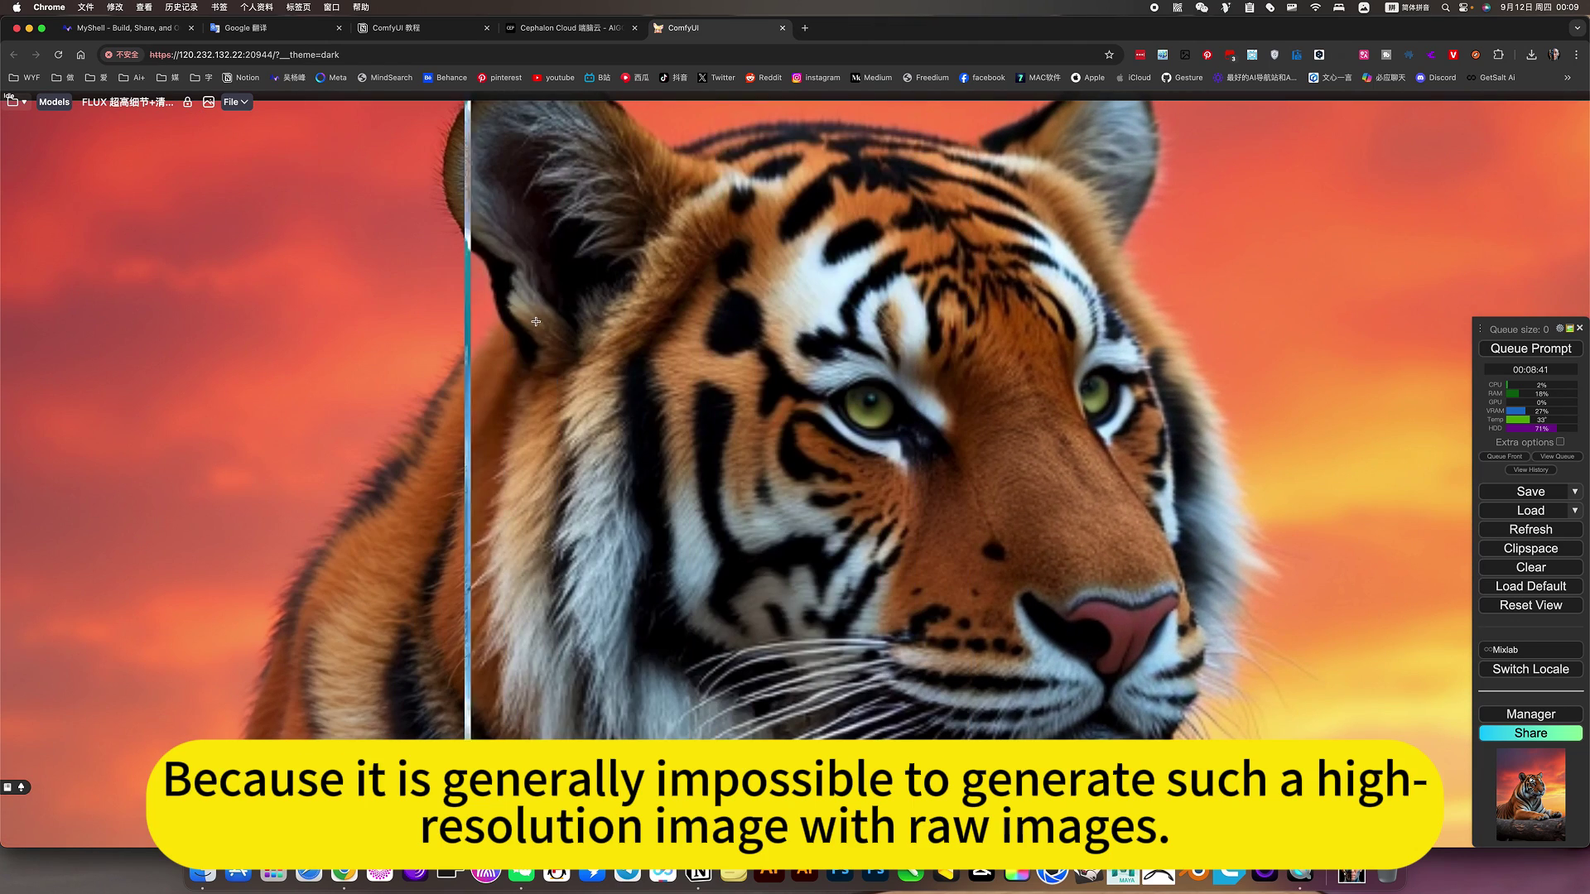
pyautogui.scroll(-5, 1157, 359)
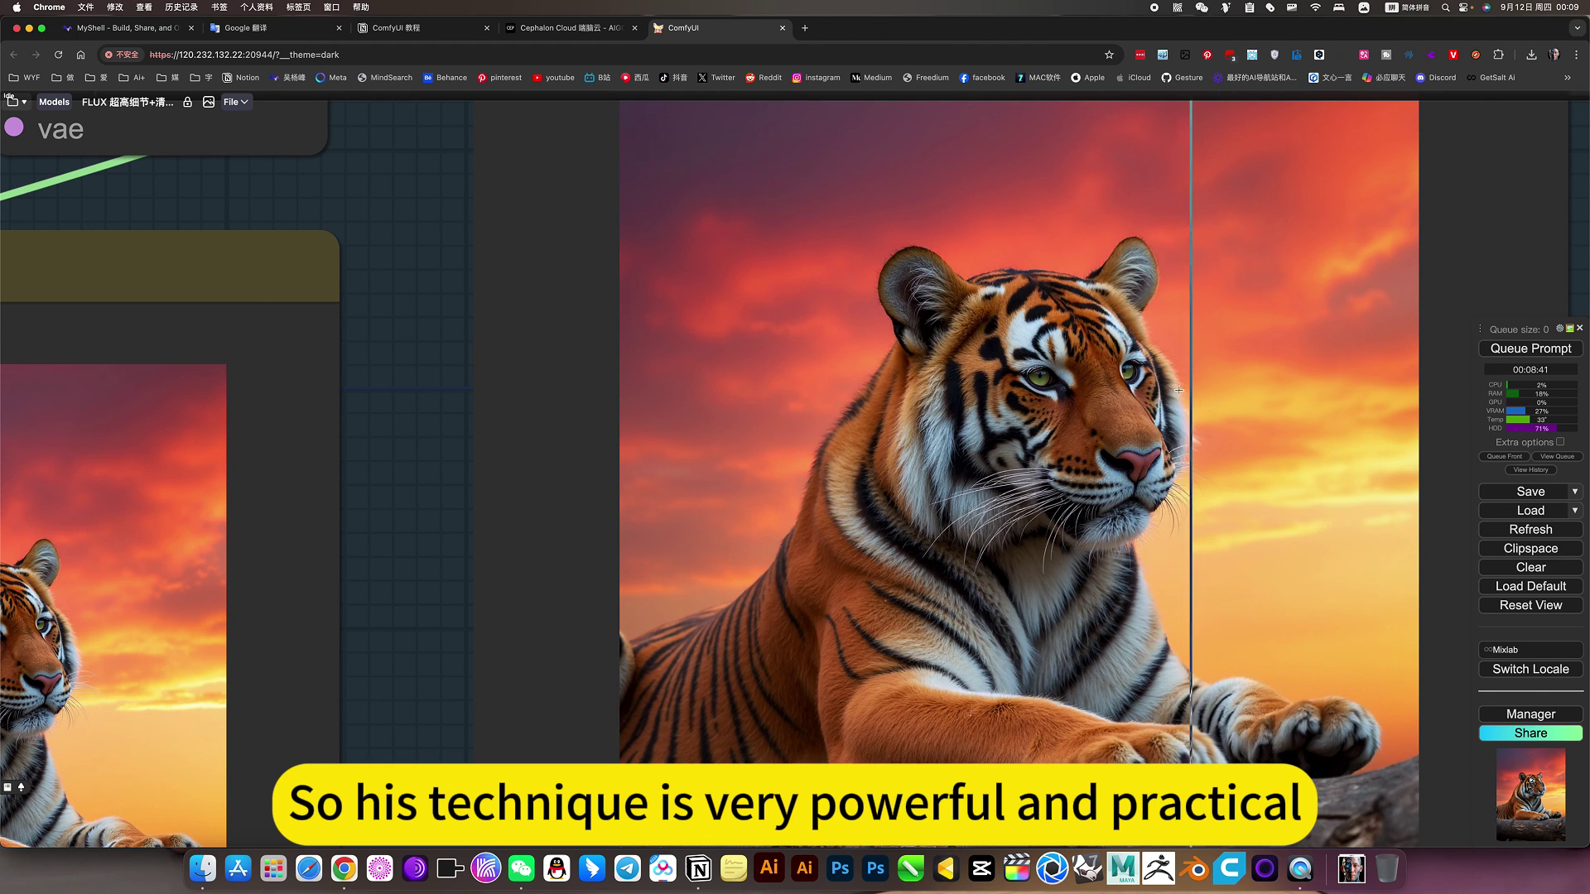
pyautogui.scroll(5, 725, 762)
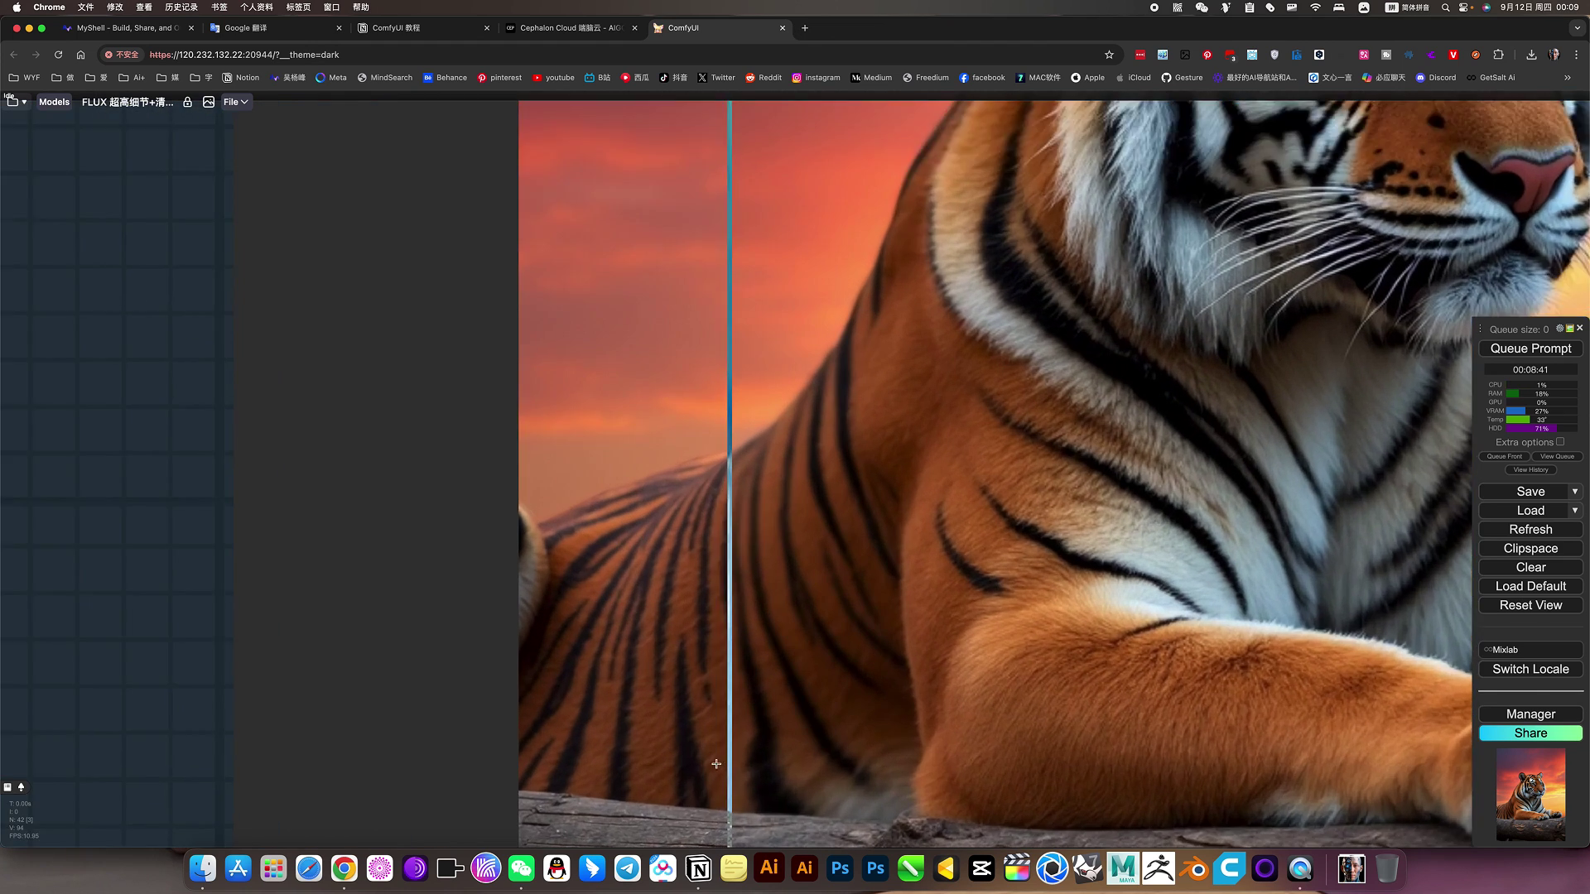
pyautogui.scroll(3, 832, 331)
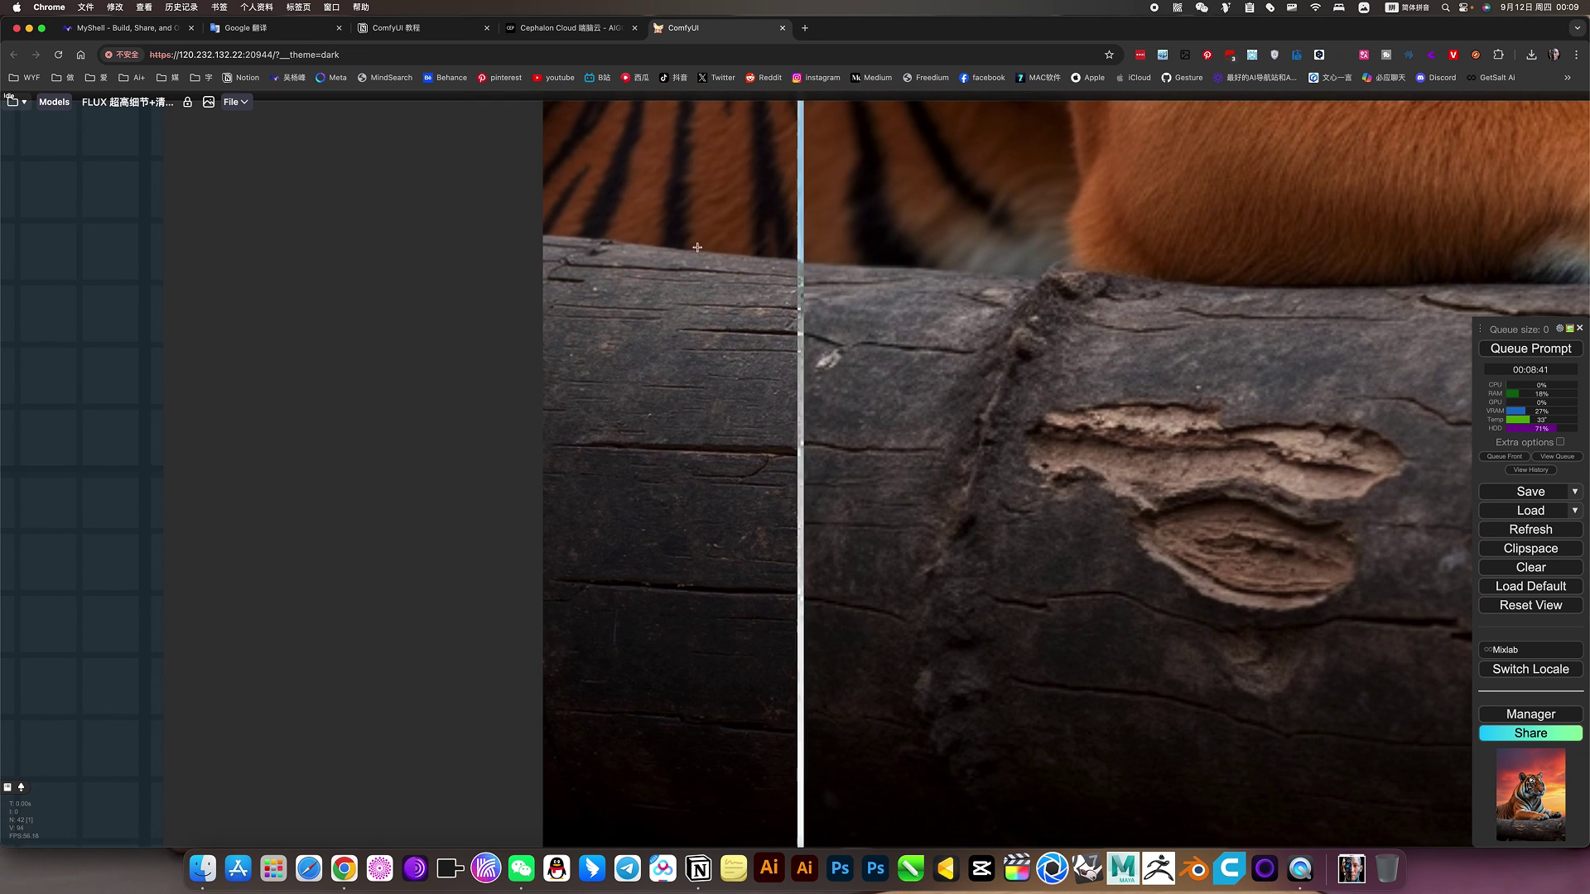
pyautogui.scroll(-1, 436, 292)
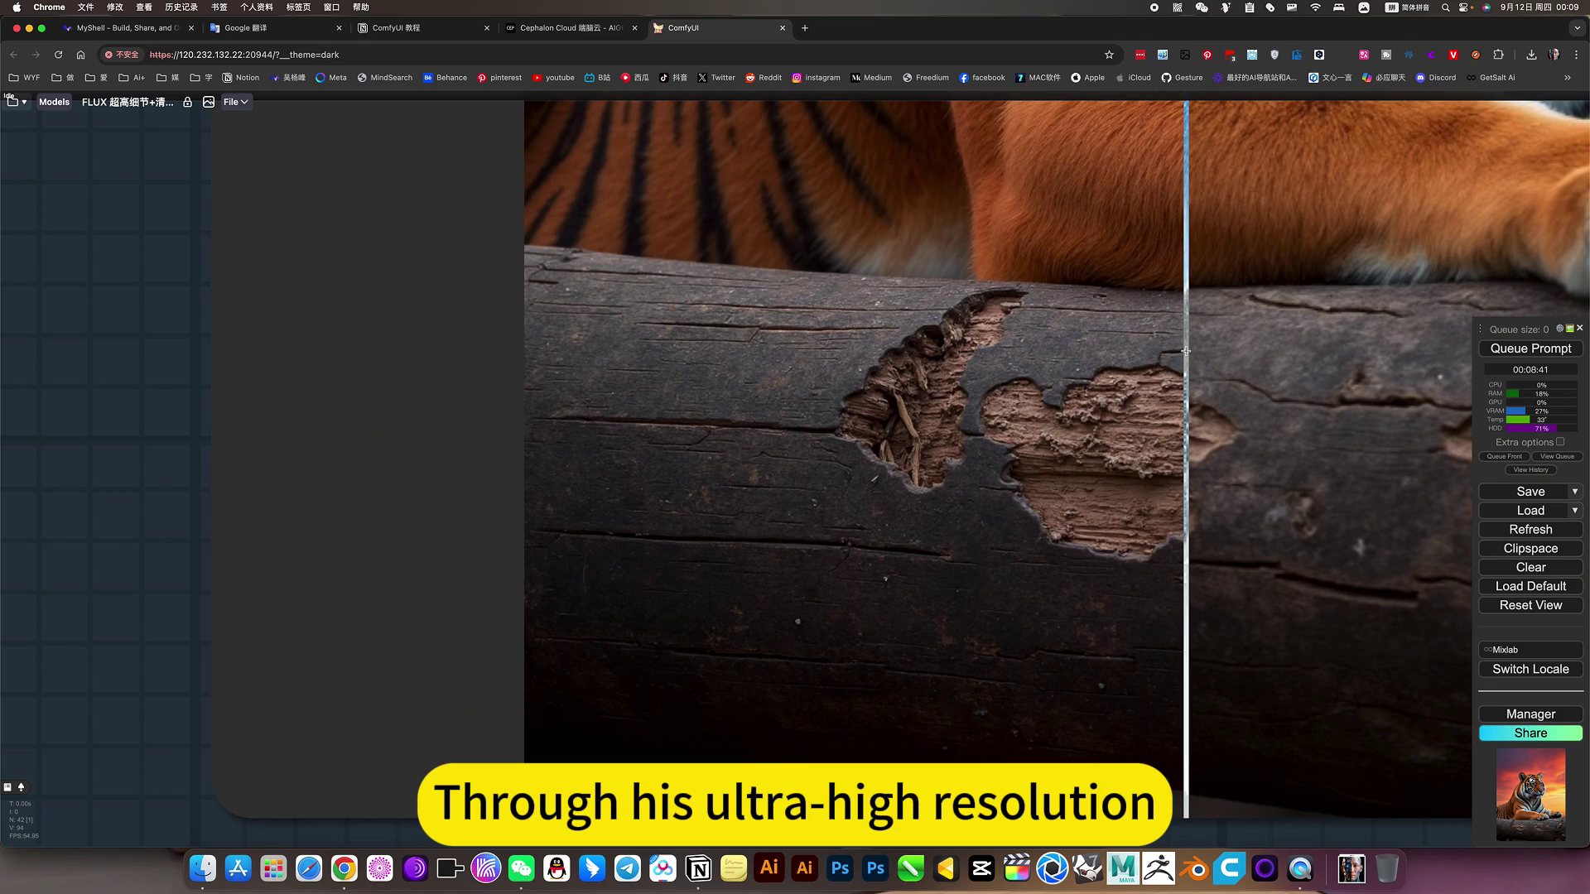
pyautogui.scroll(-10, 1186, 351)
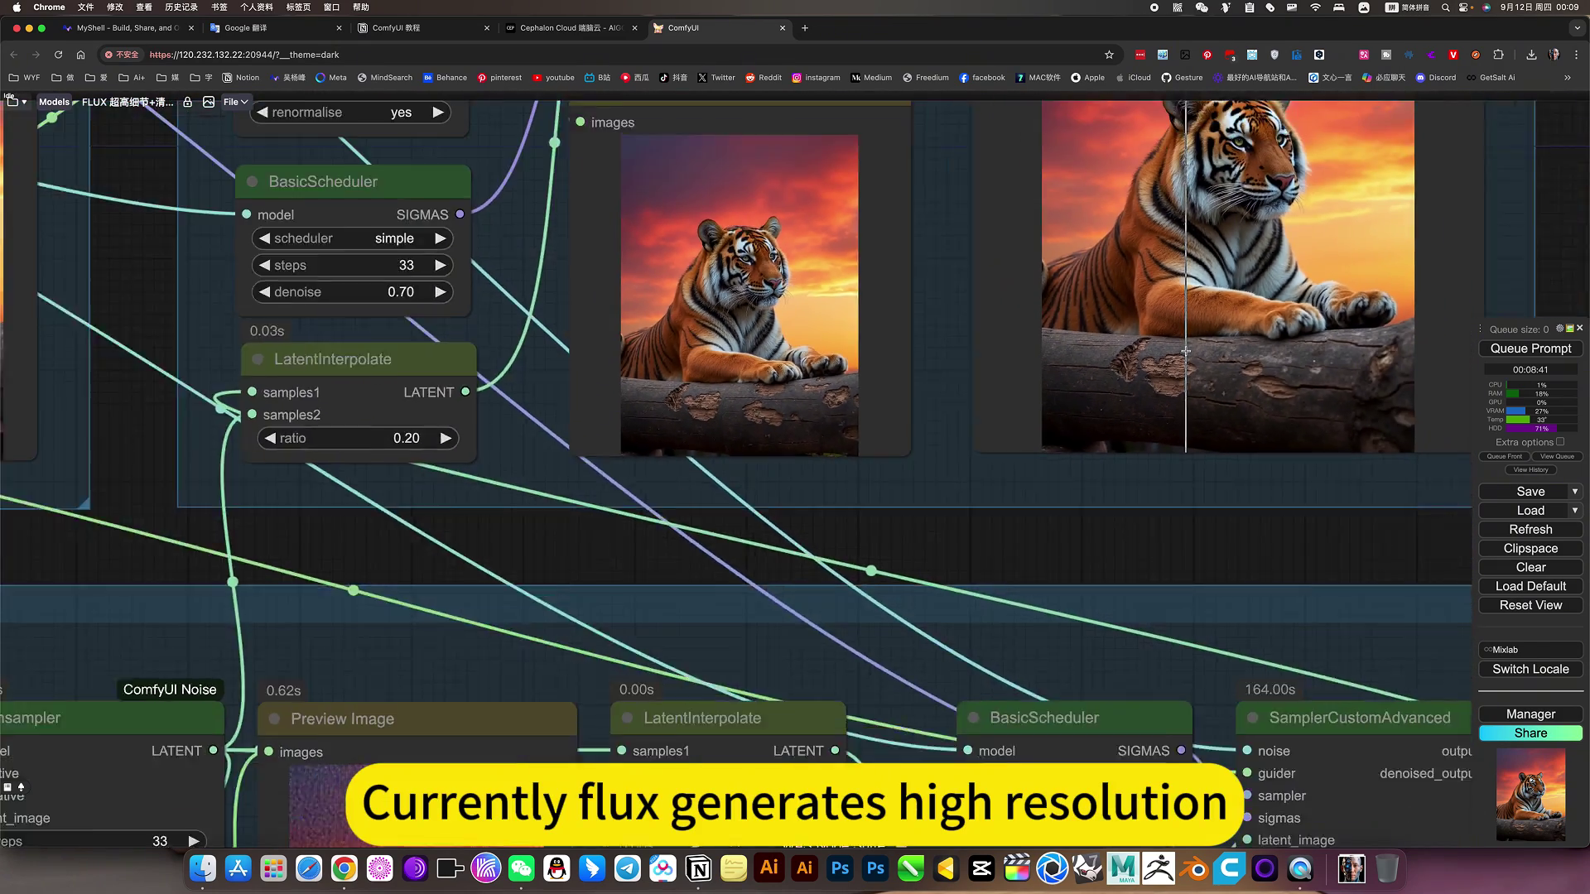
# Pan and zoom the canvas to bring the Step 3 and Step 4 groups into view
pyautogui.scroll(-5, 1185, 351)
pyautogui.moveTo(1207, 391); pyautogui.dragTo(875, 738)
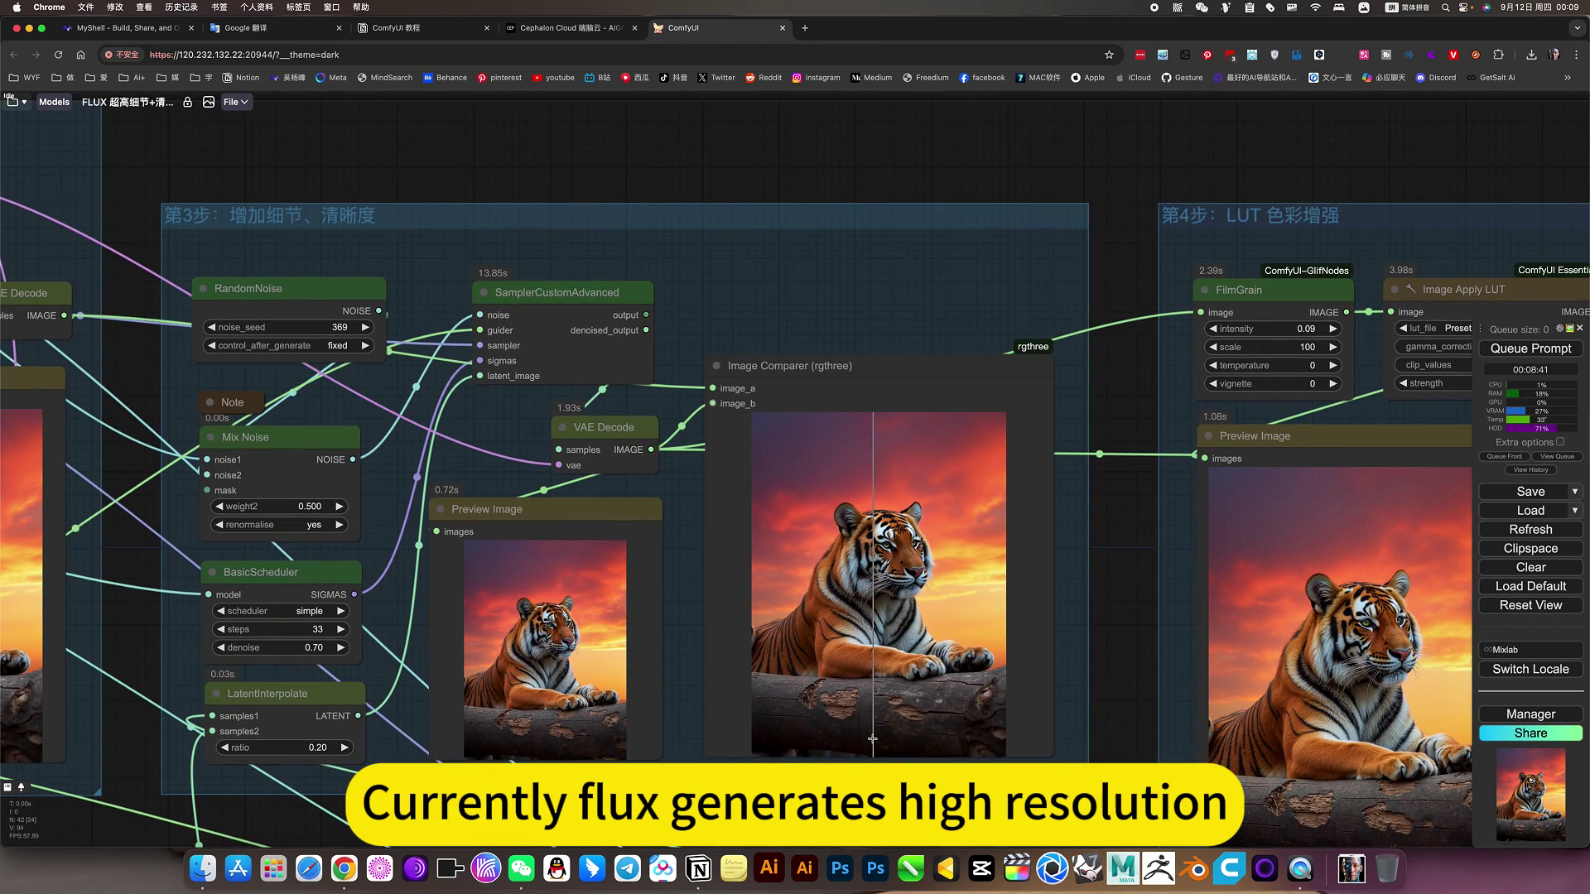
pyautogui.scroll(-2, 908, 641)
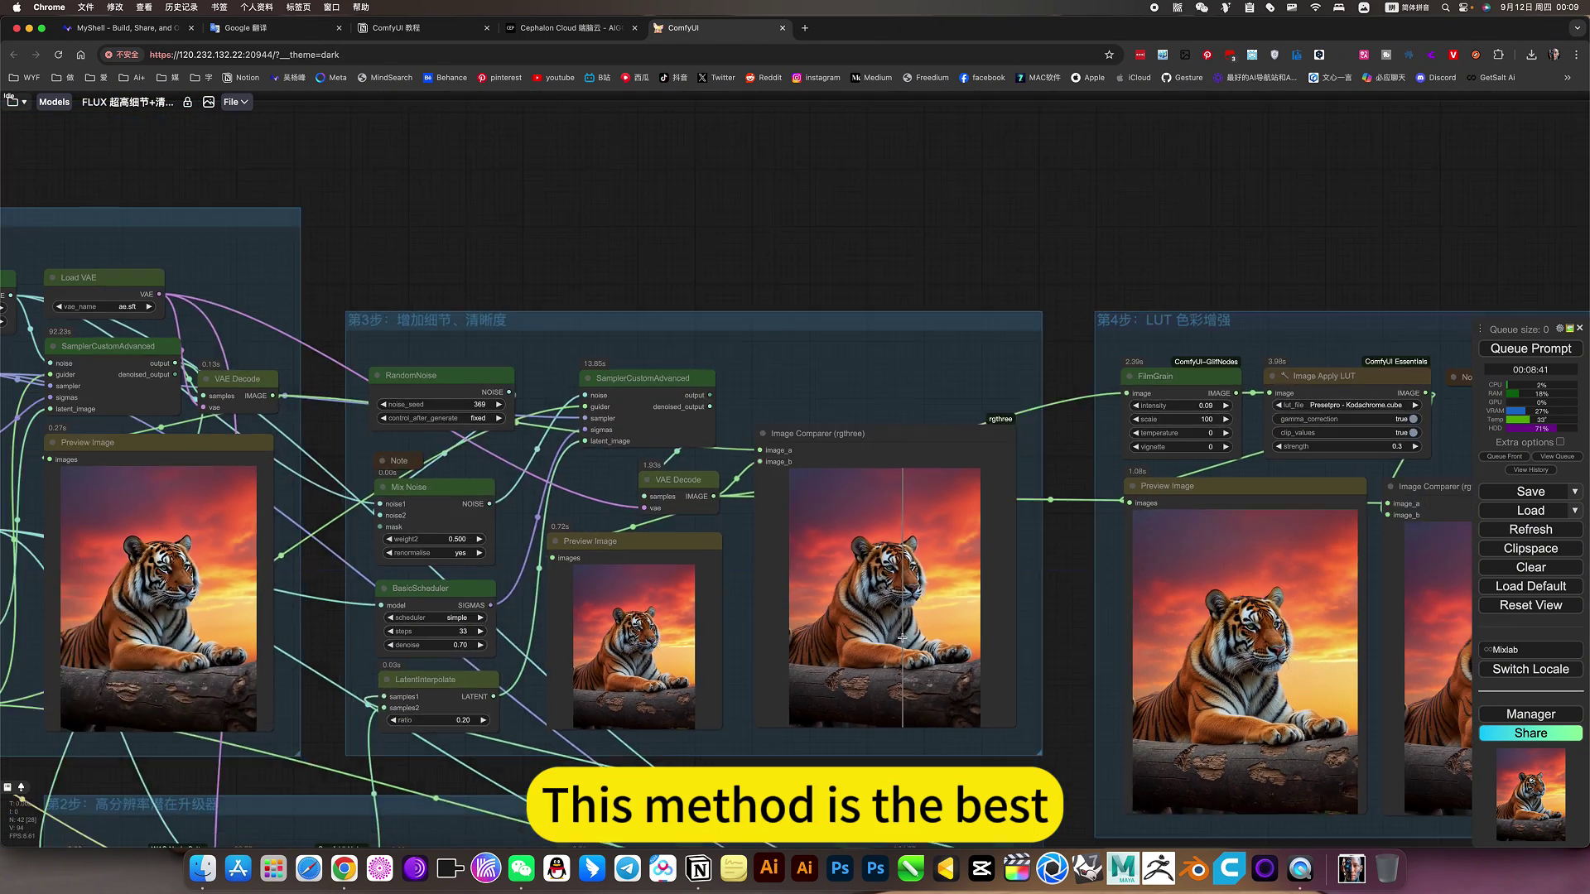
pyautogui.scroll(-2, 908, 641)
pyautogui.hscroll(-5, 769, 313)
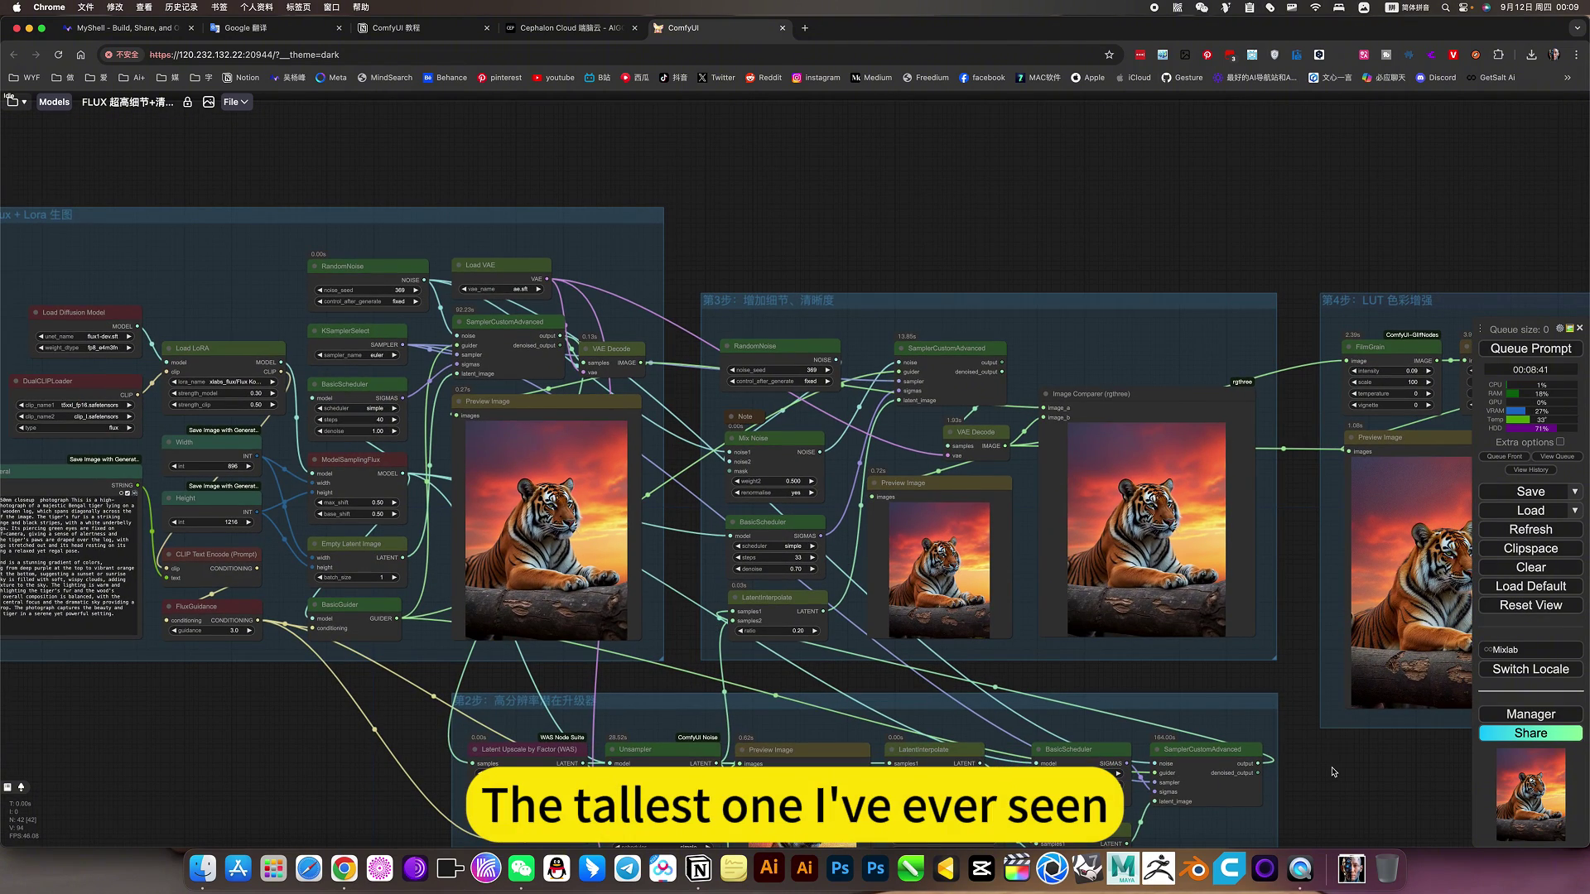
pyautogui.hscroll(8, 1333, 772)
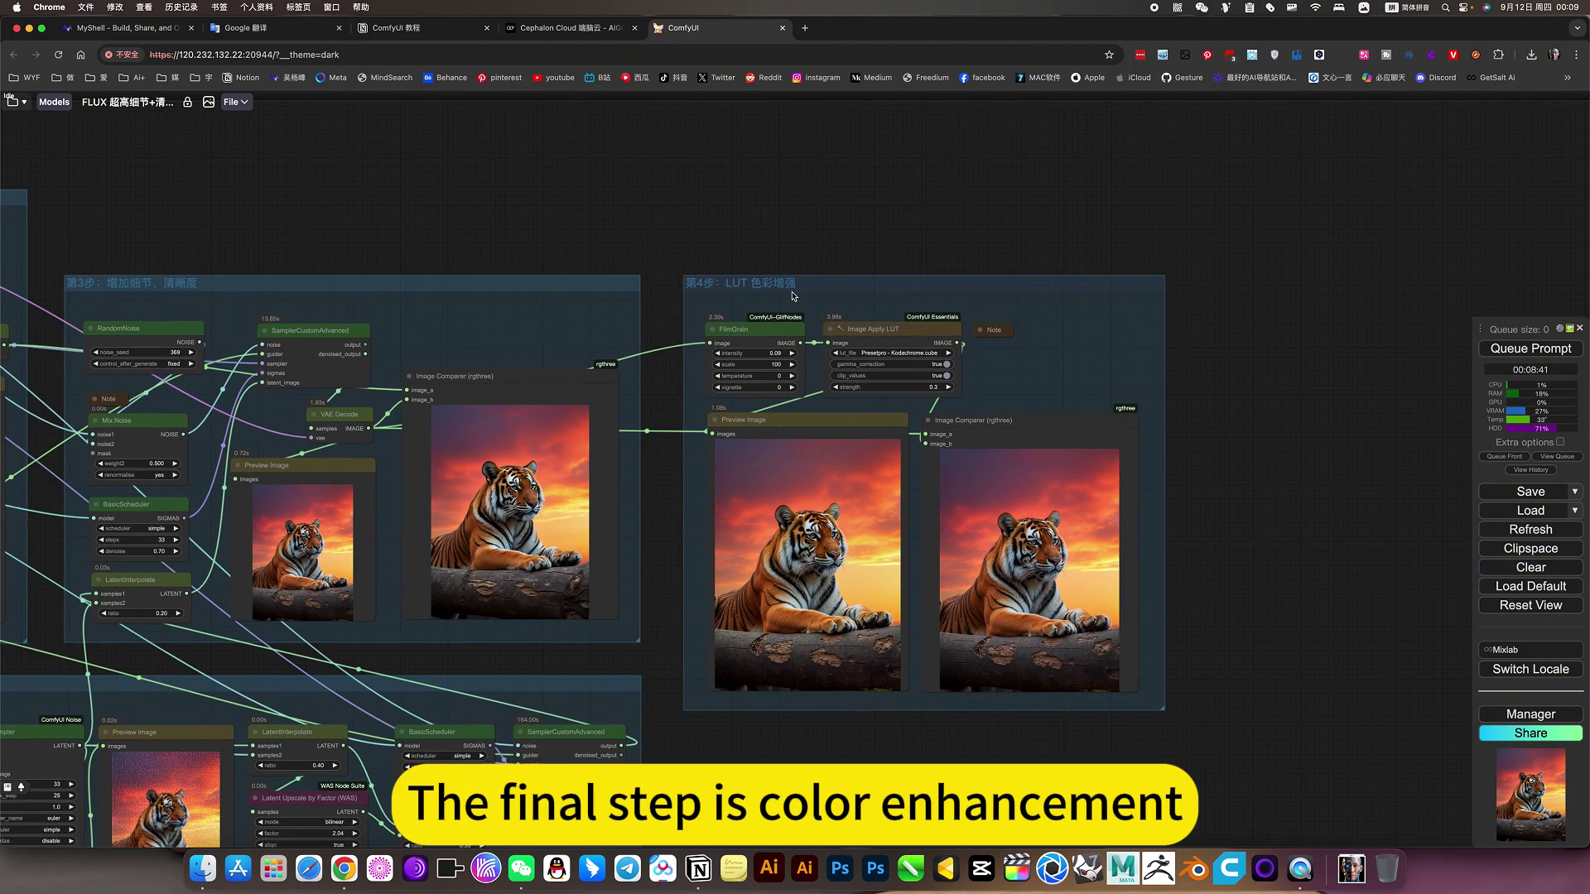
pyautogui.scroll(10, 793, 296)
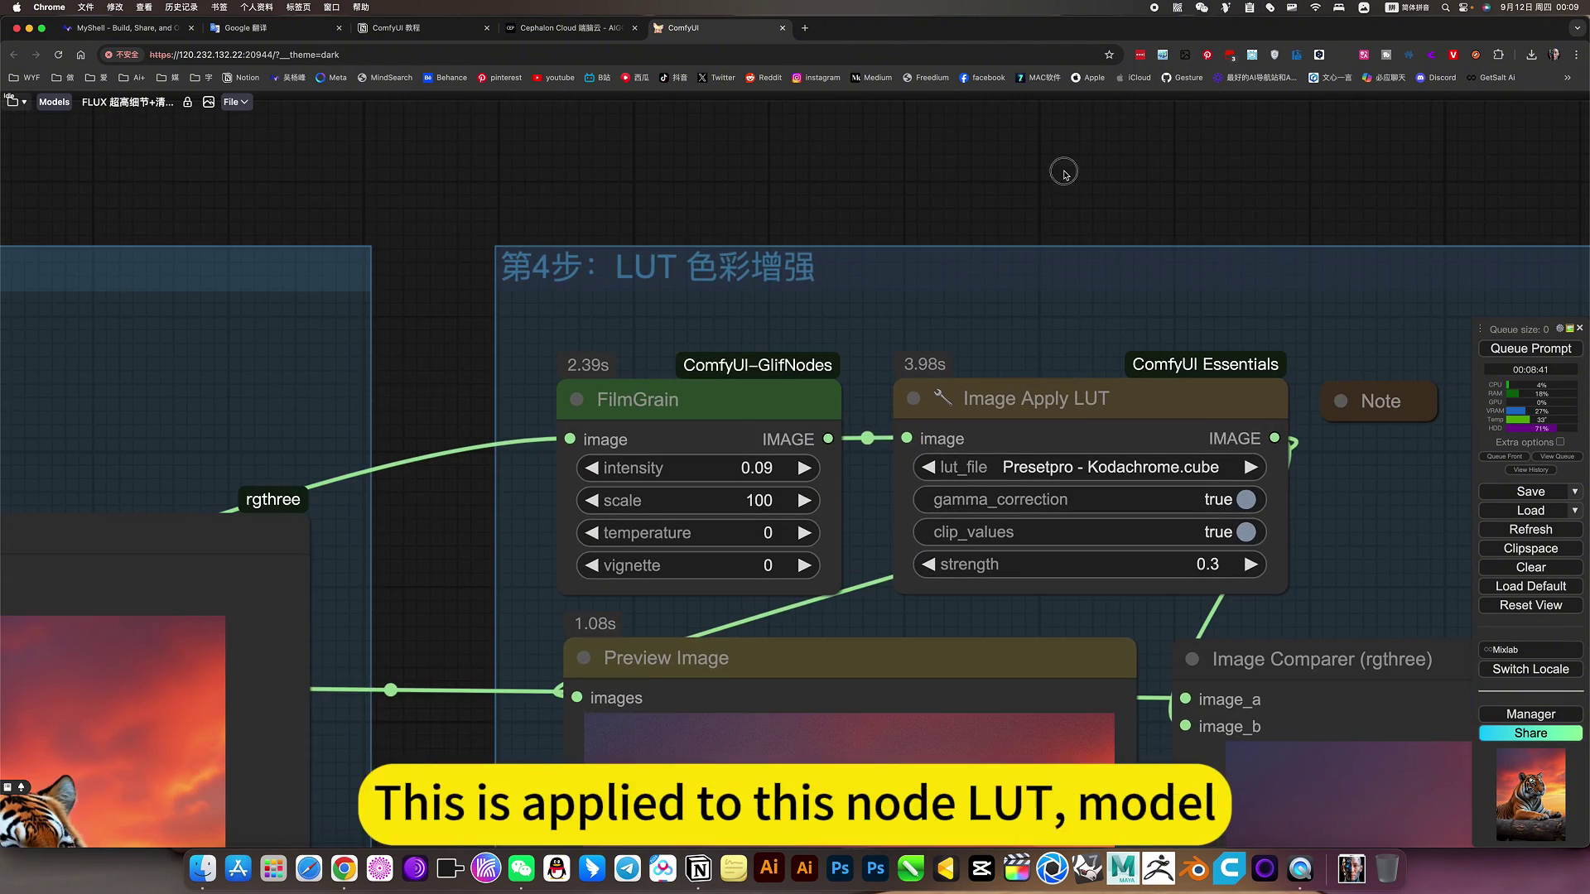
# Center and select the Image Apply LUT node using Presetpro - Kodachrome.cube at 0.3
pyautogui.moveTo(1063, 174); pyautogui.dragTo(830, 152)
pyautogui.scroll(5, 1021, 315)
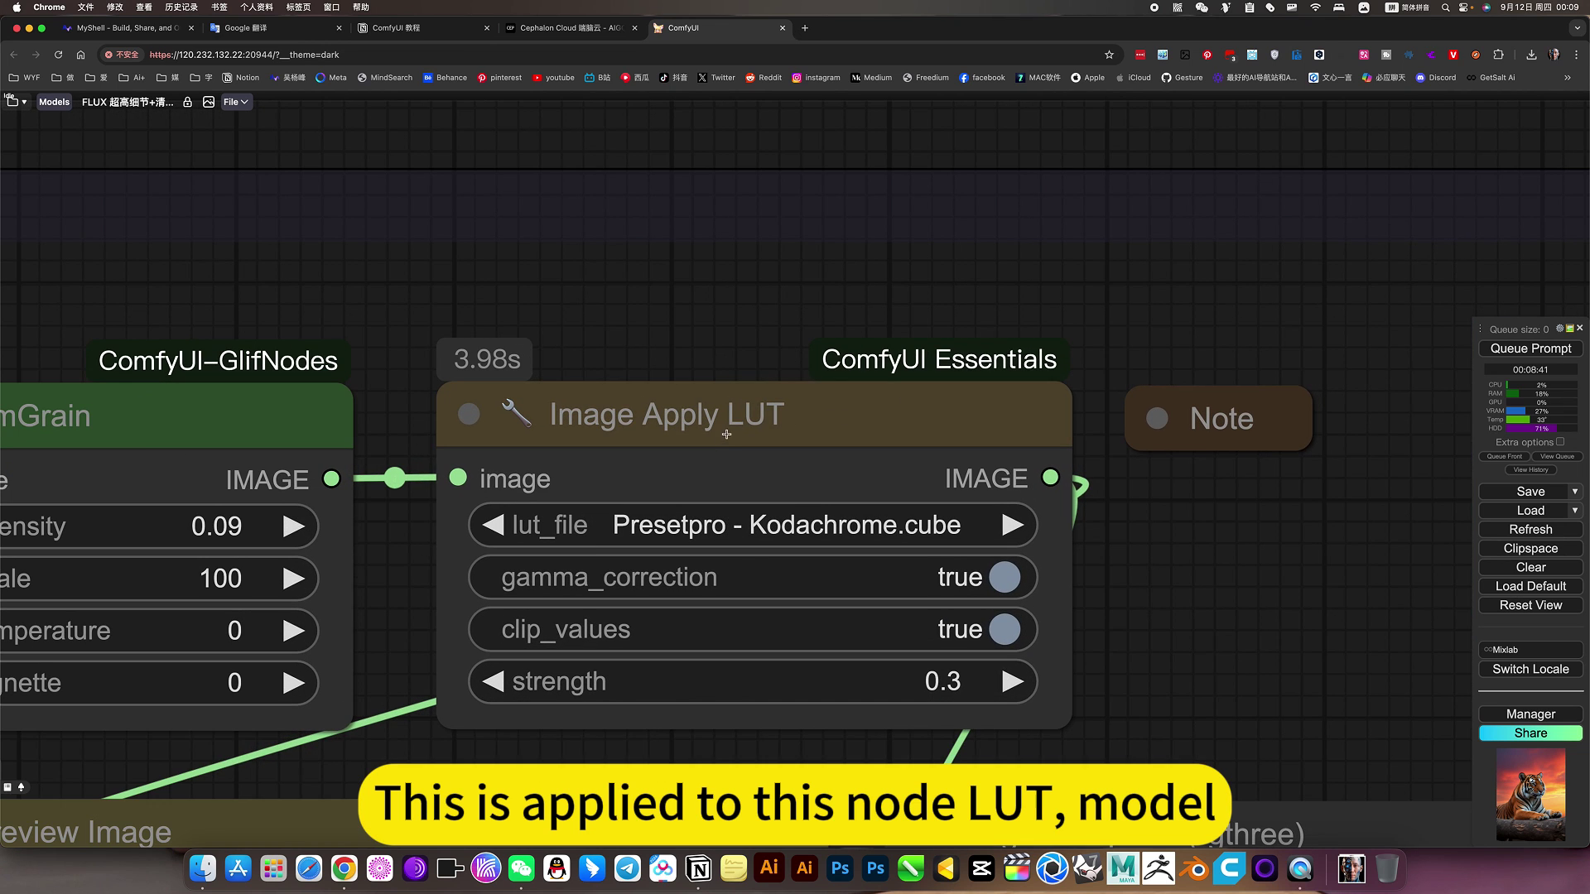
pyautogui.click(785, 422)
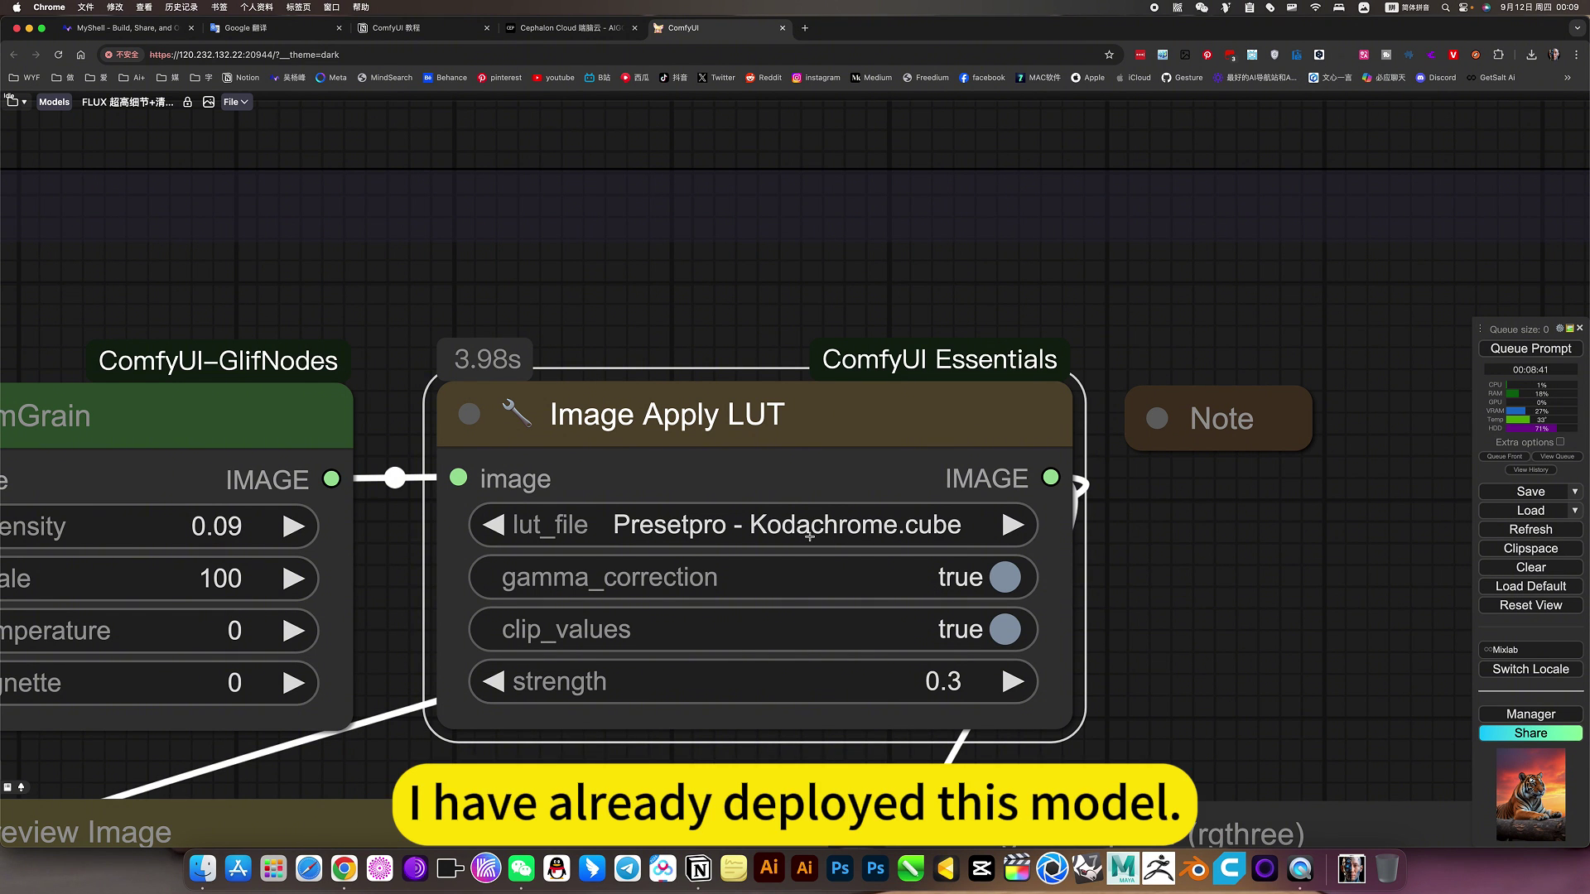
pyautogui.scroll(-4, 810, 536)
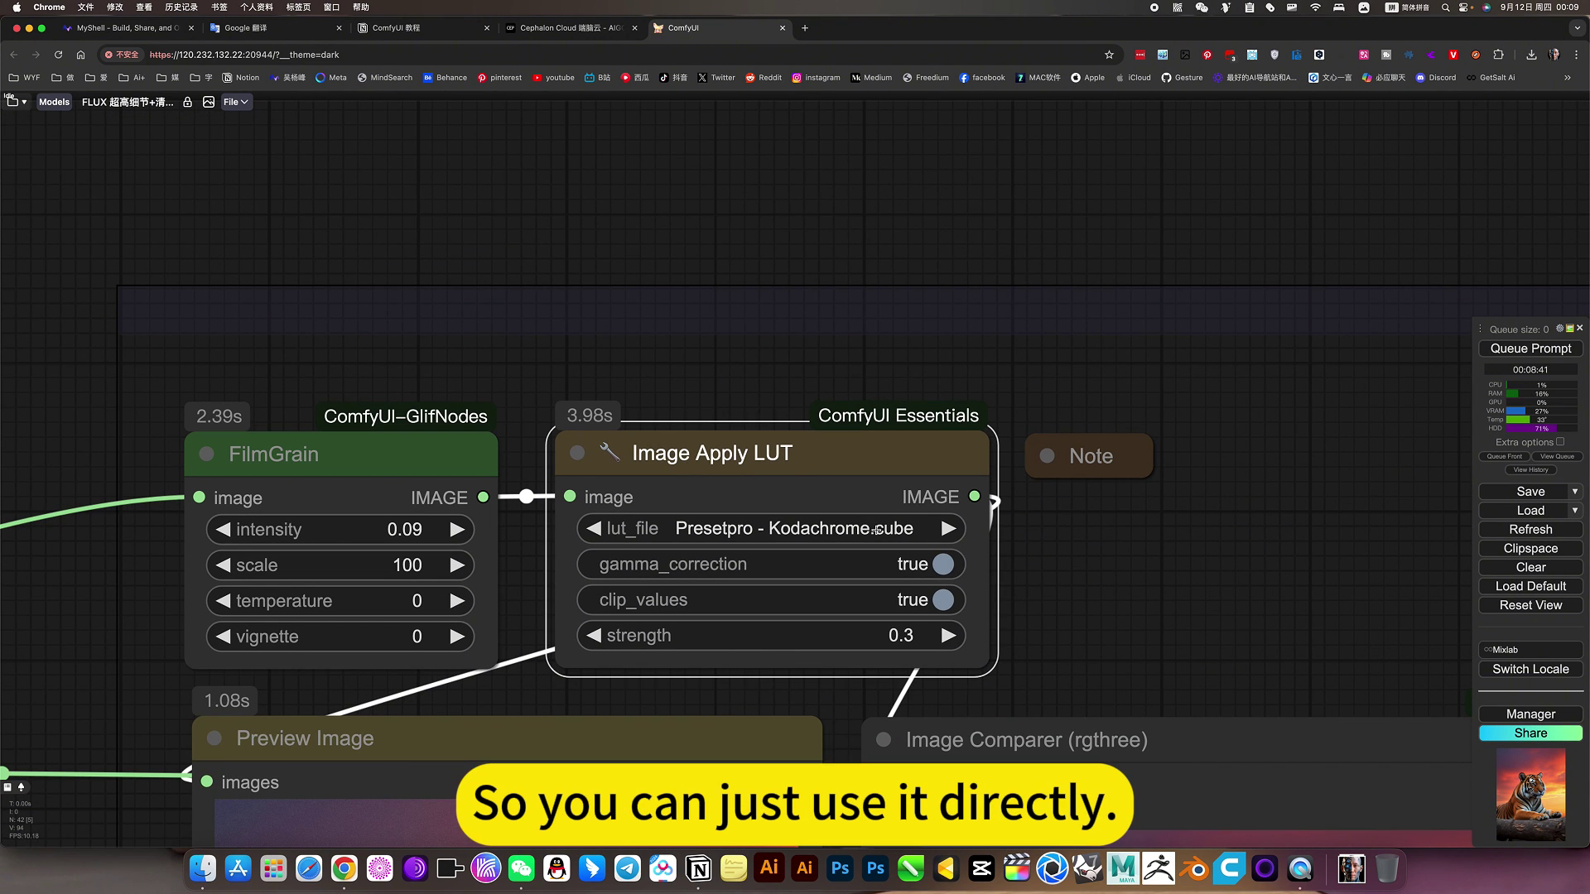
# In Notion, expand item 1's 下载设置 to find Kodachrome.cube's ComfyUI_essentials/luts location
pyautogui.click(1105, 542)
pyautogui.click(483, 35)
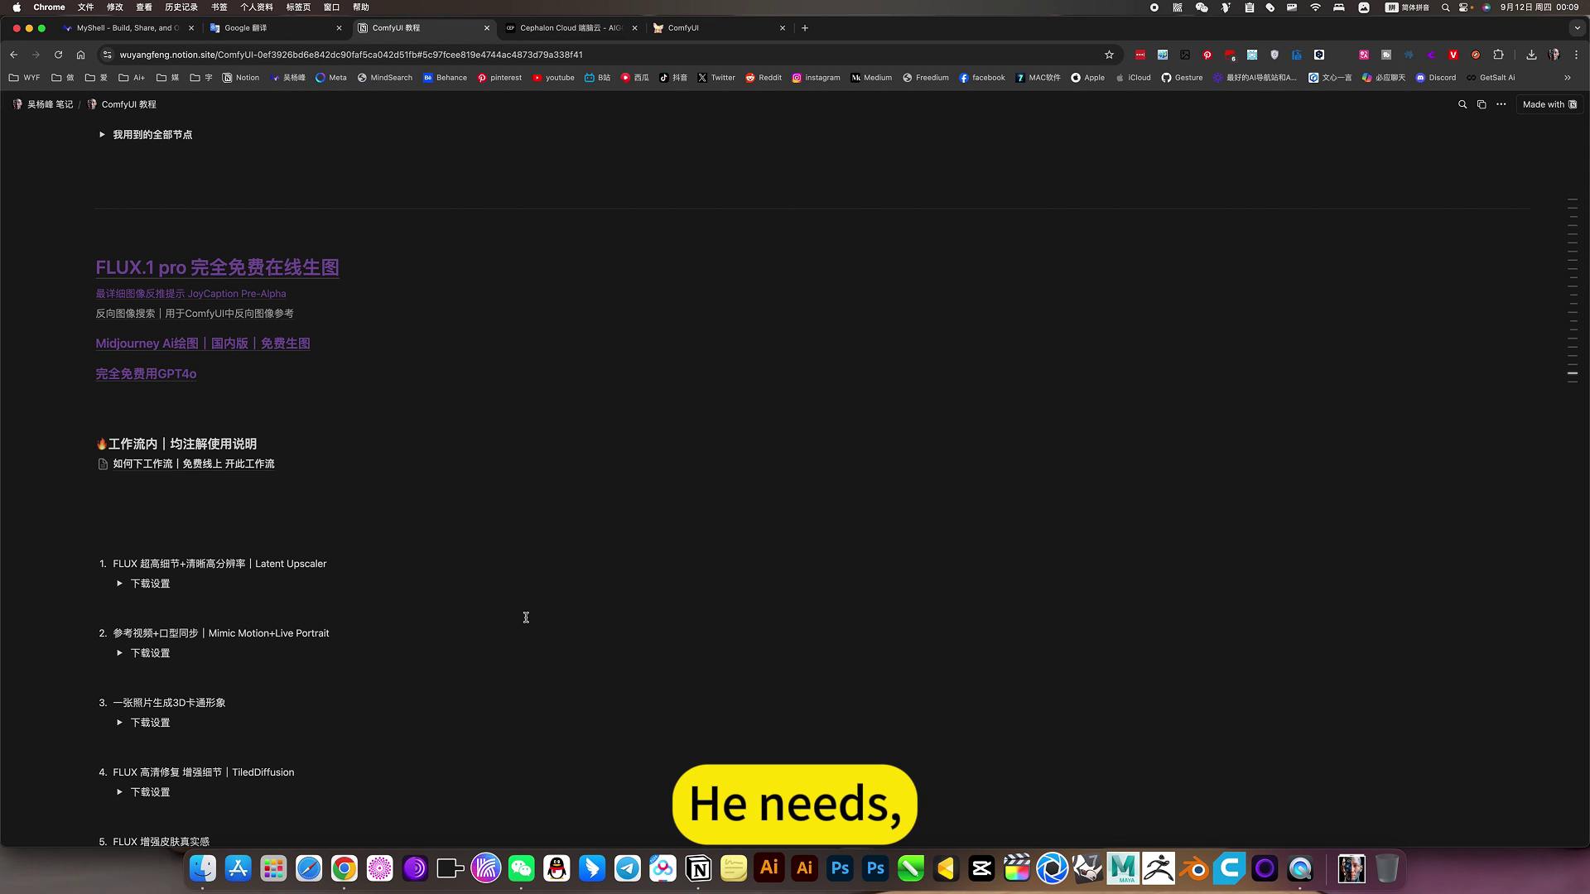
pyautogui.click(118, 585)
pyautogui.scroll(-10, 137, 571)
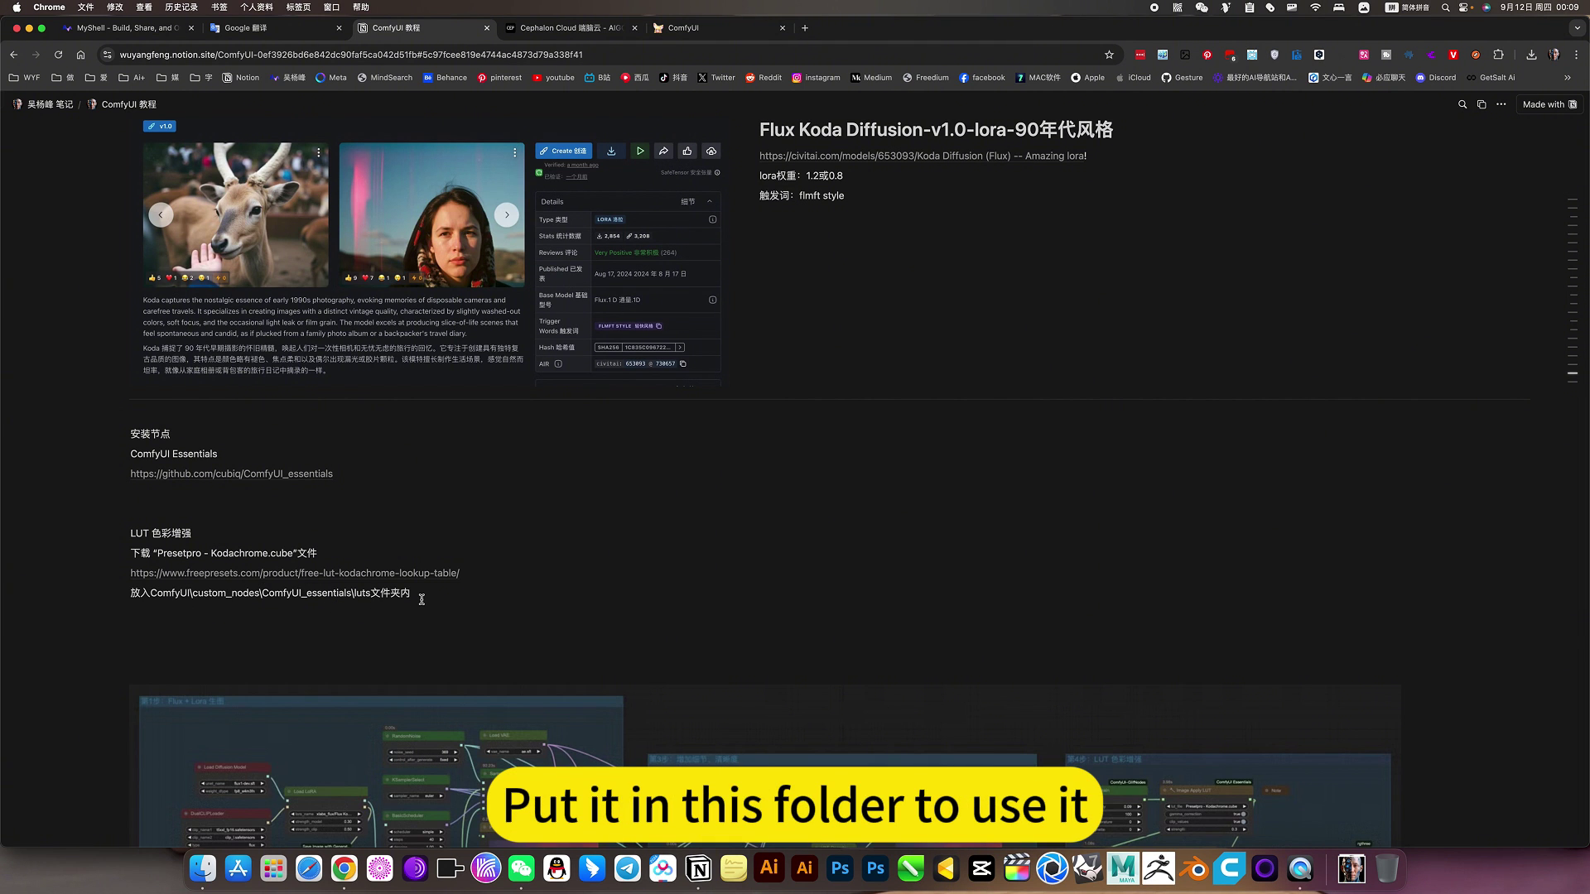
pyautogui.click(683, 27)
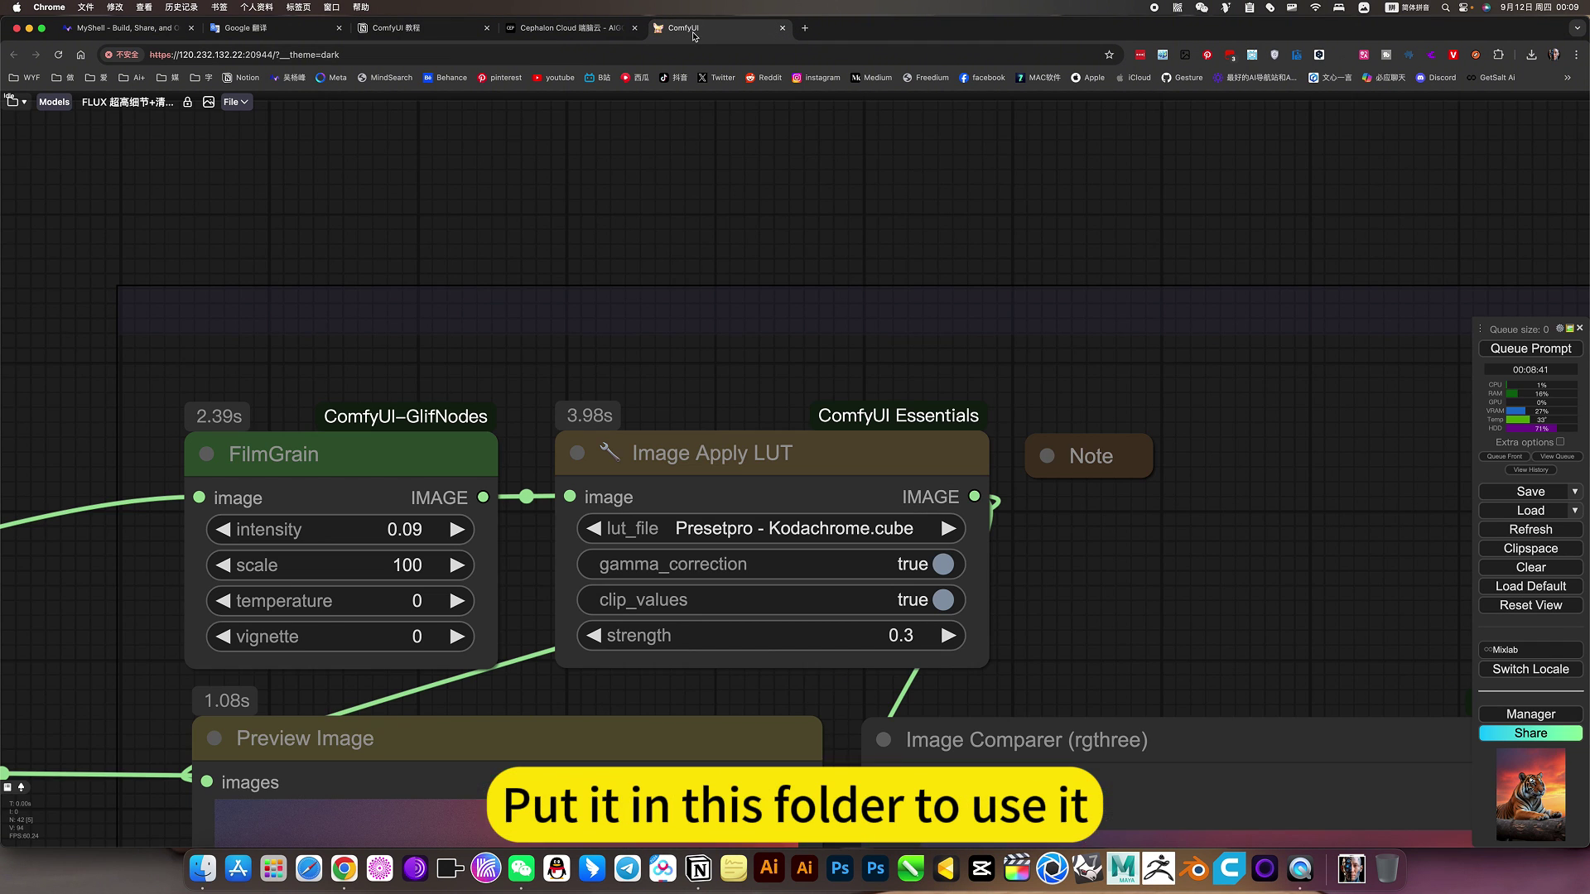
pyautogui.scroll(-5, 1082, 642)
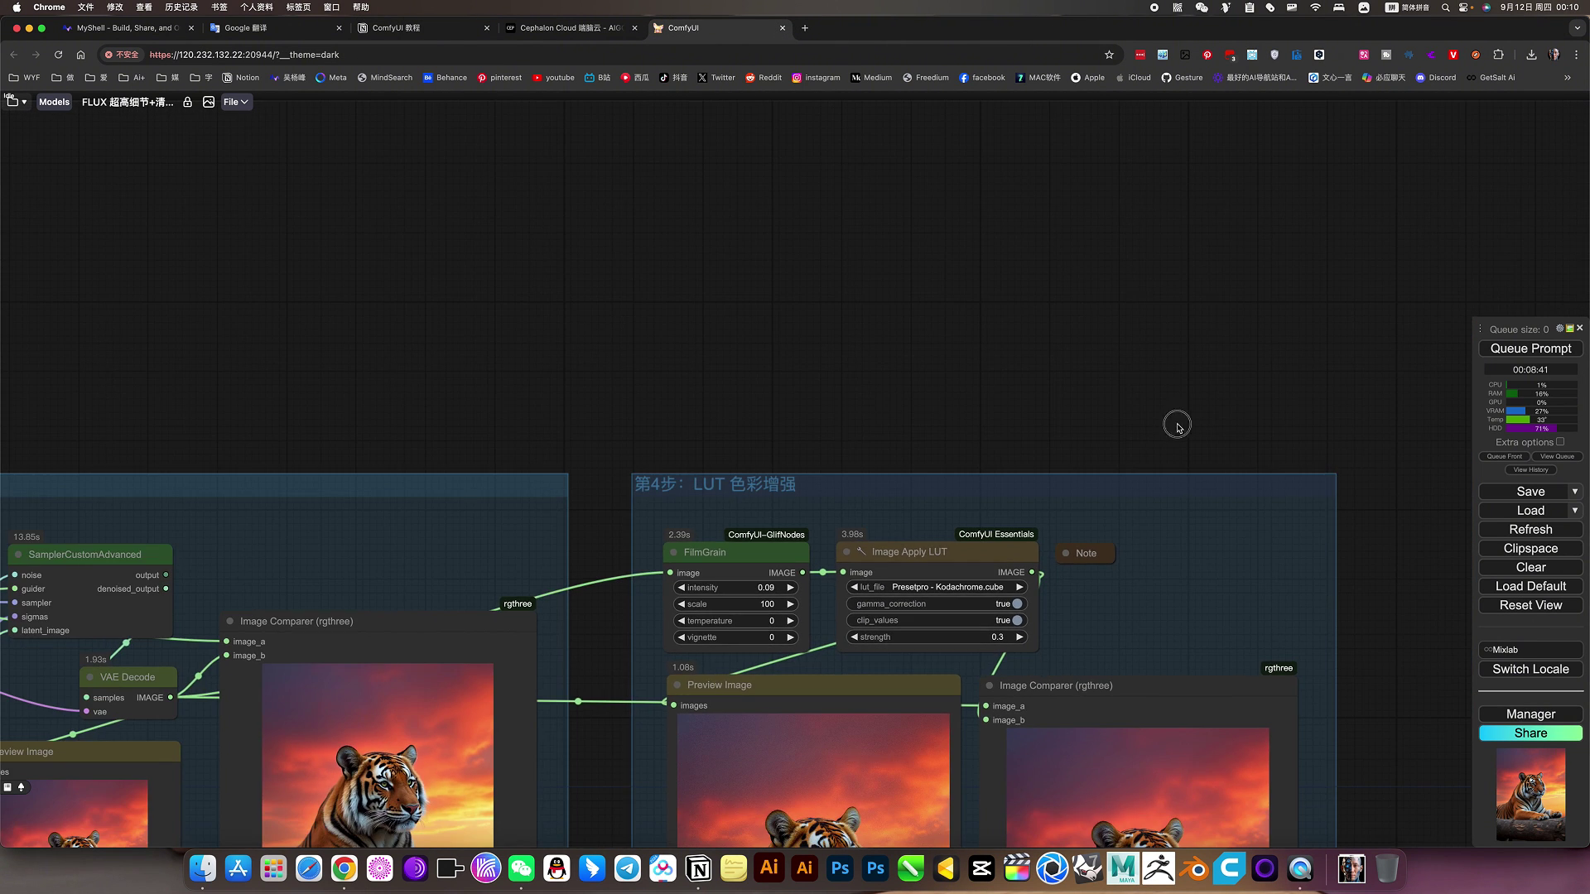
pyautogui.moveTo(1174, 426); pyautogui.dragTo(965, 164)
pyautogui.moveTo(1220, 667); pyautogui.dragTo(1261, 587)
pyautogui.scroll(2, 991, 615)
pyautogui.scroll(10, 991, 615)
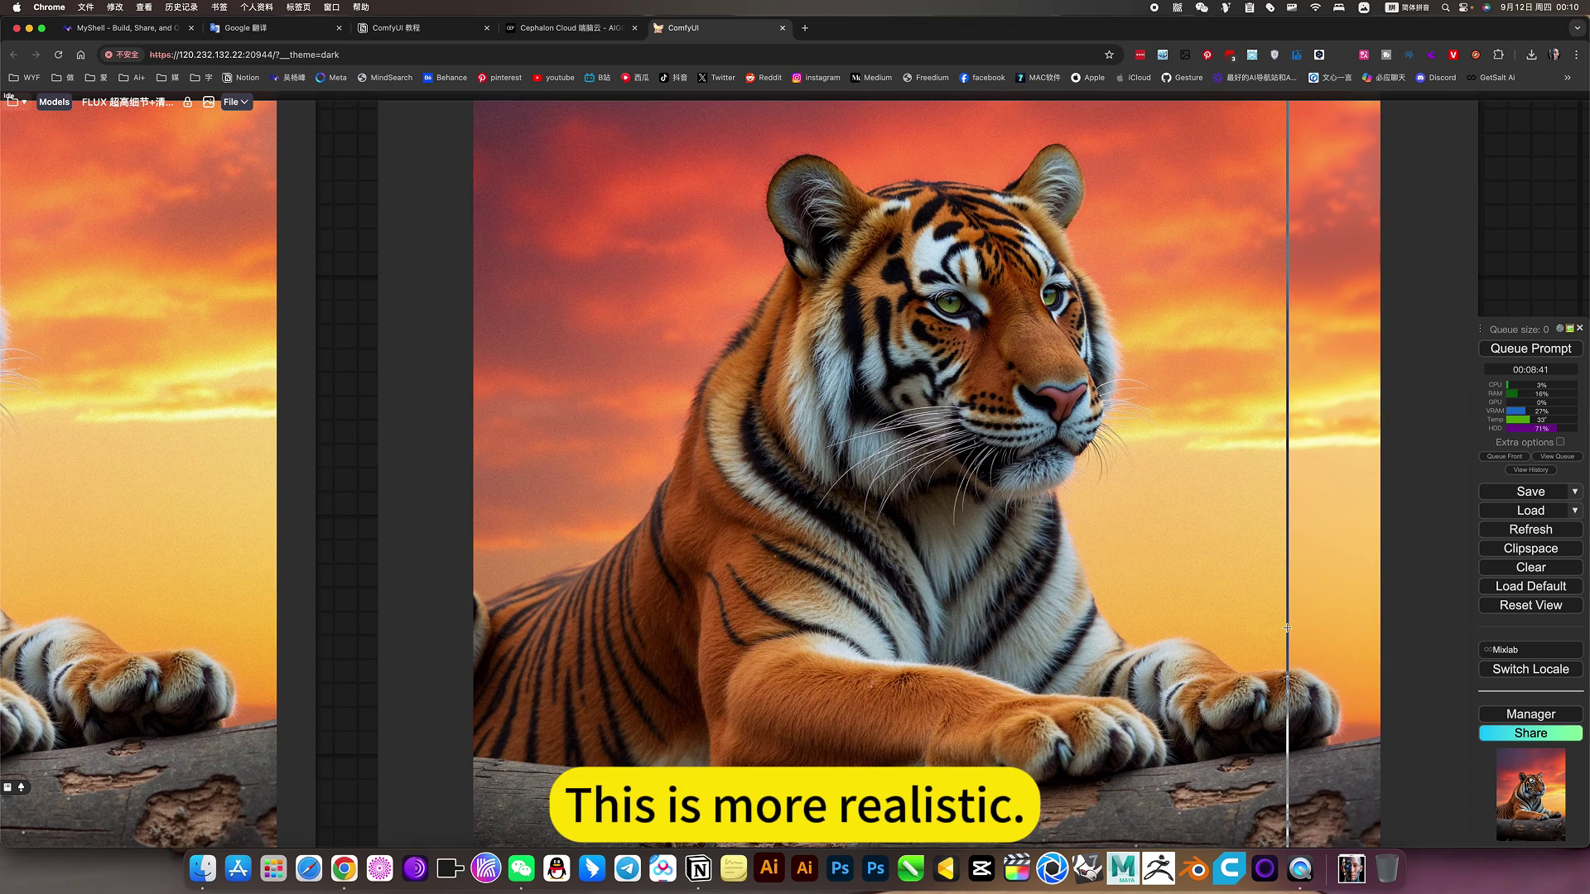
pyautogui.scroll(-10, 1286, 628)
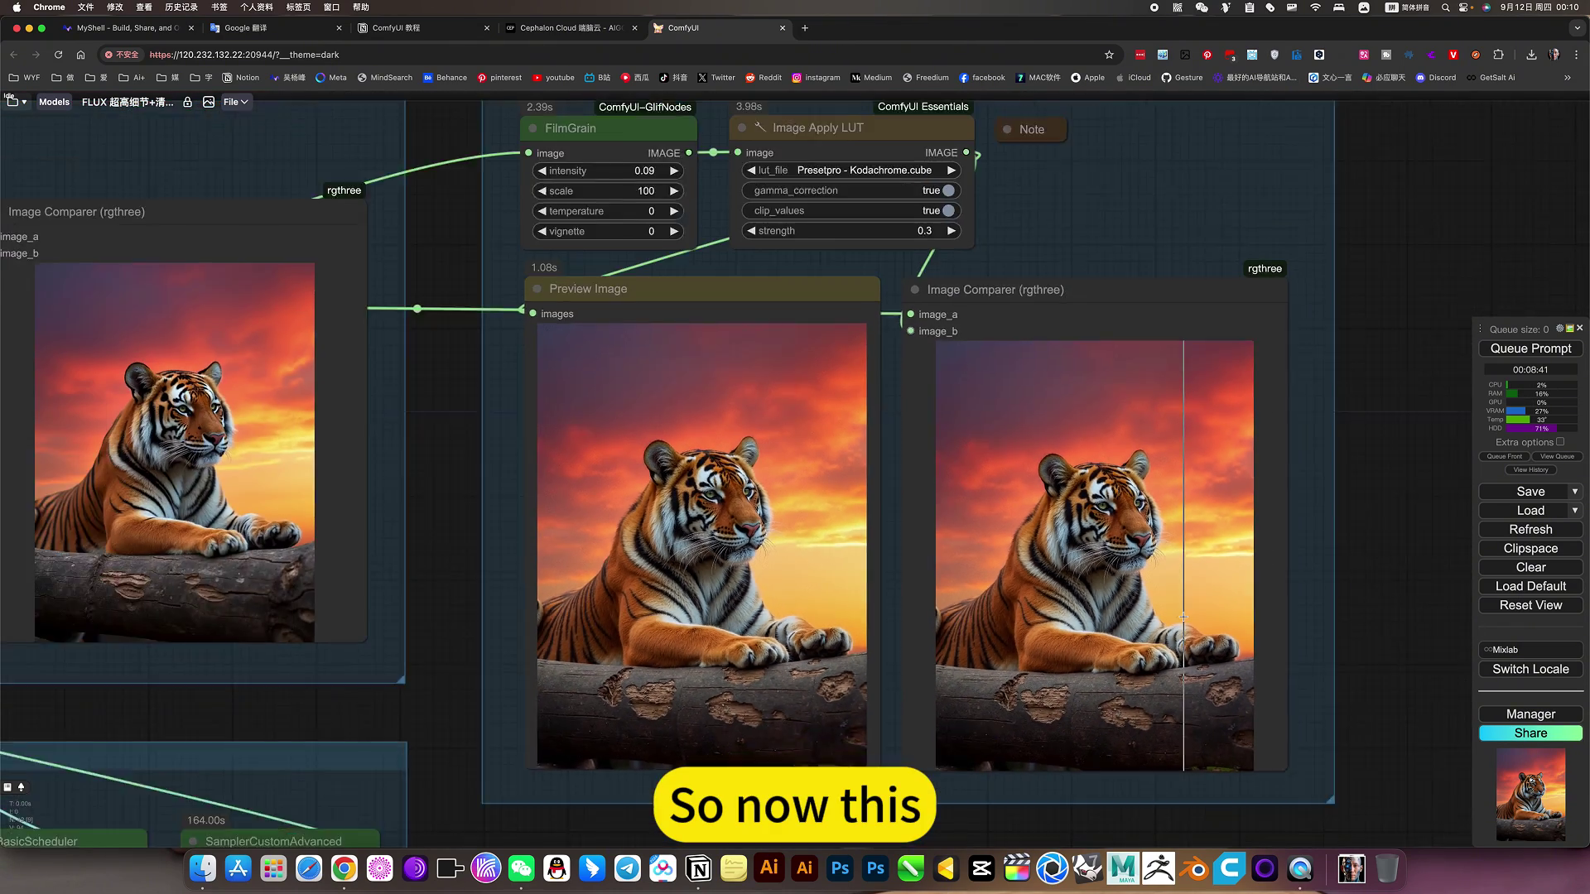
pyautogui.scroll(-3, 1182, 616)
pyautogui.scroll(1, 756, 361)
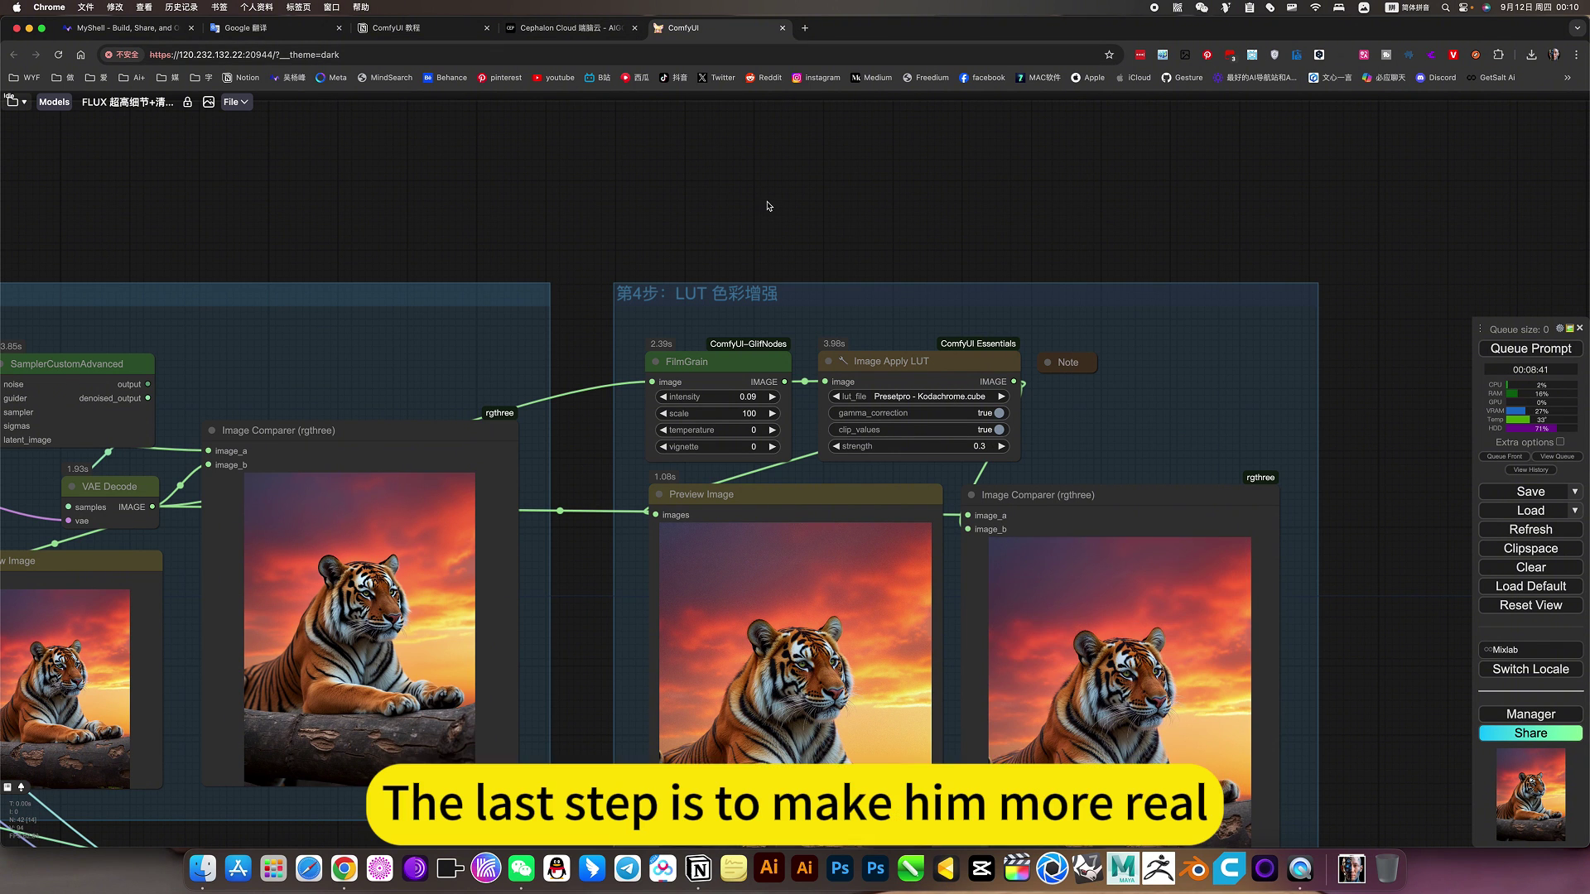
pyautogui.hscroll(-3, 813, 174)
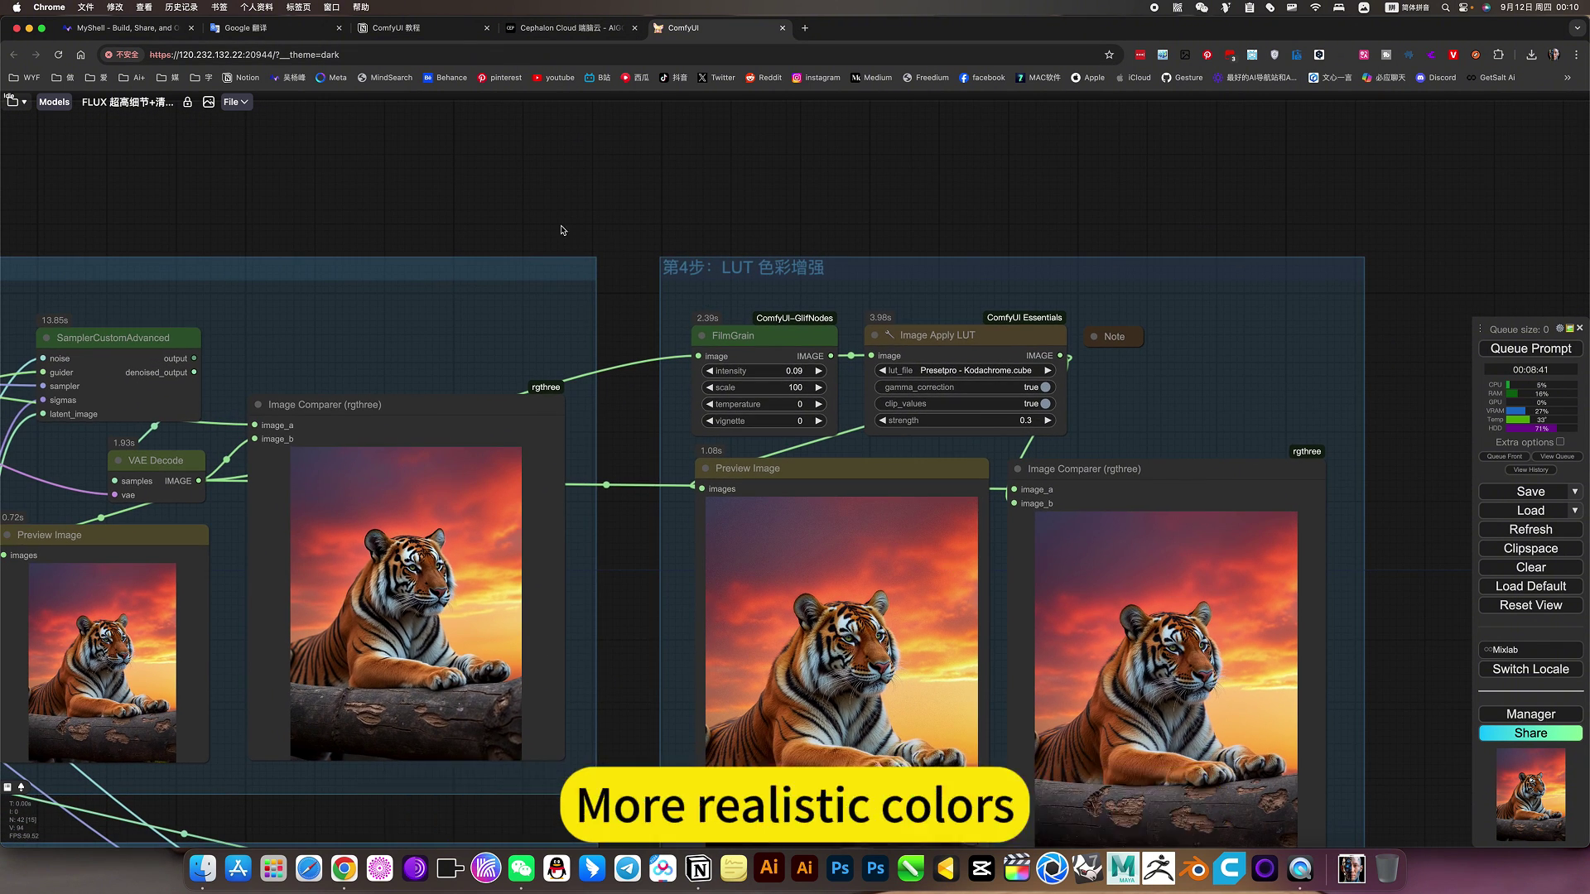
pyautogui.scroll(-4, 737, 198)
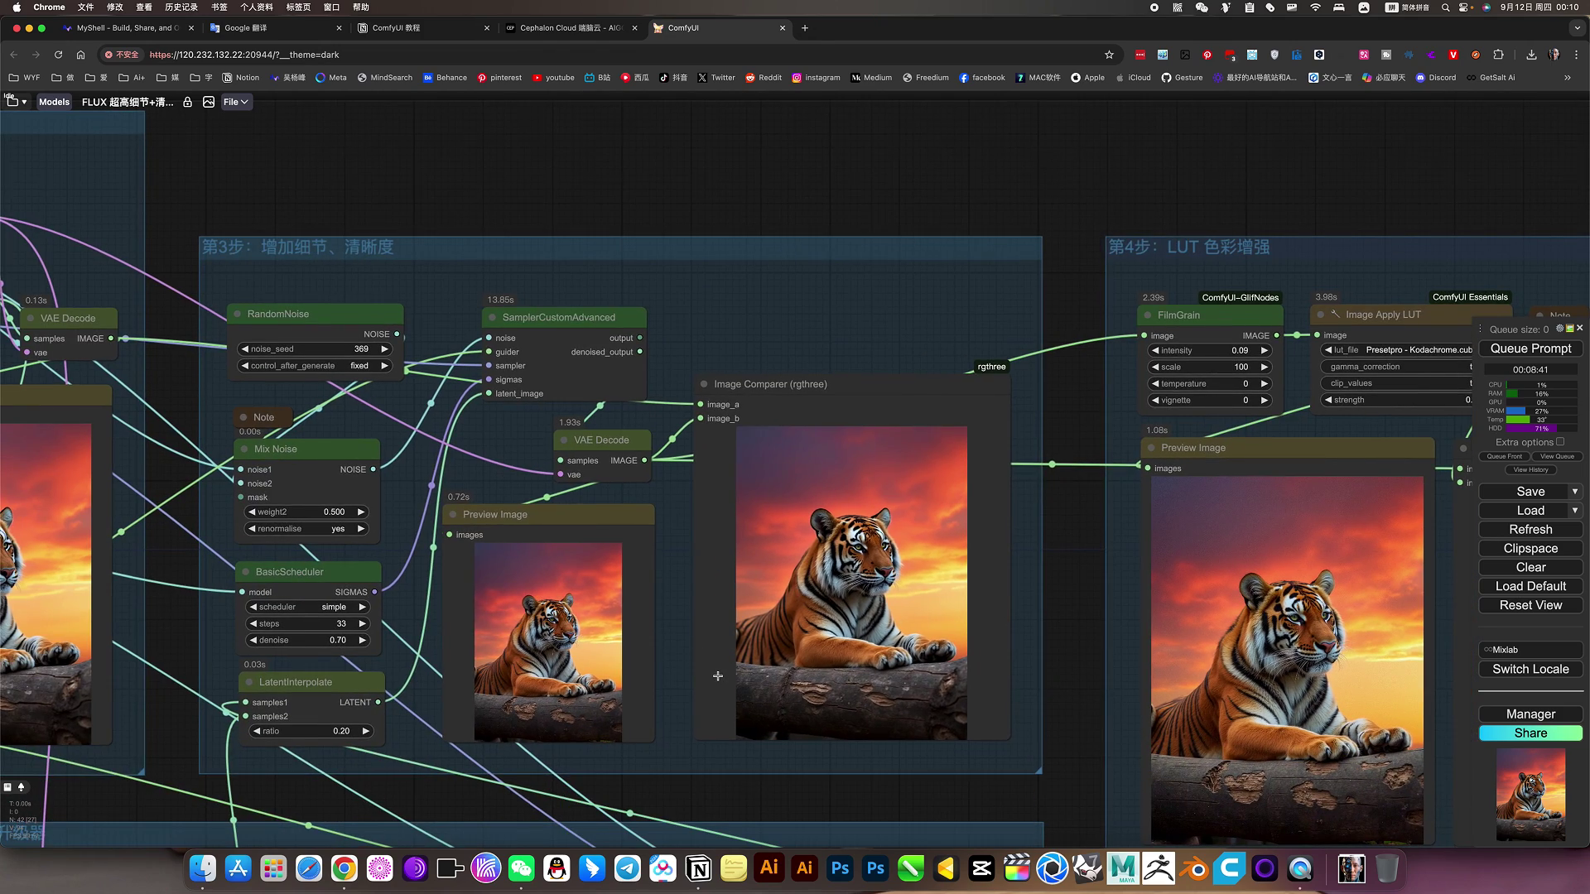
pyautogui.scroll(-5, 1140, 629)
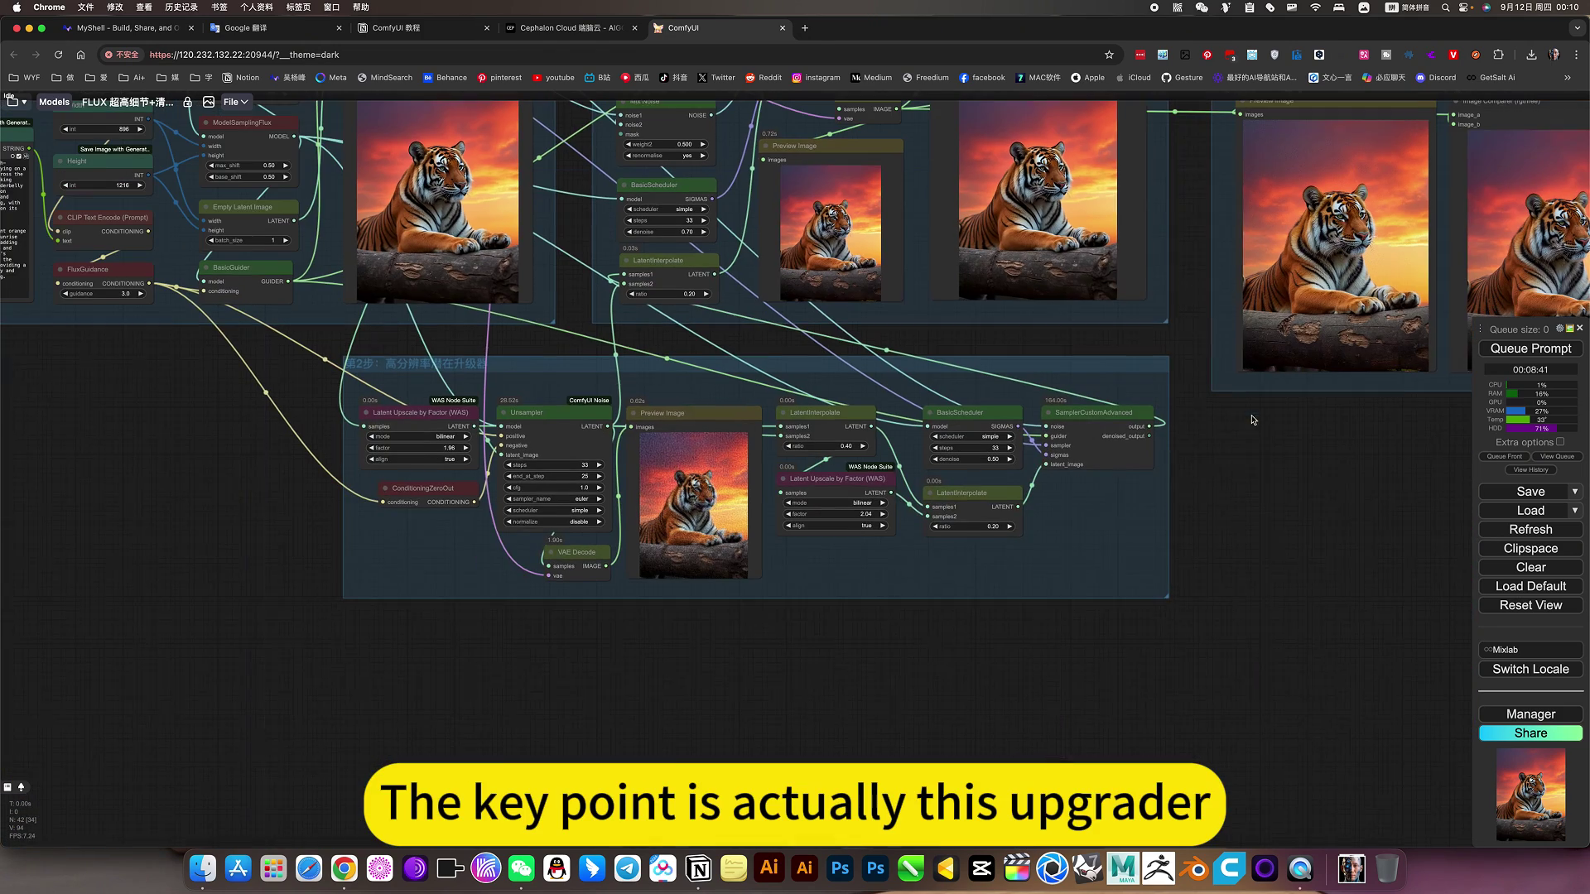
pyautogui.scroll(5, 692, 638)
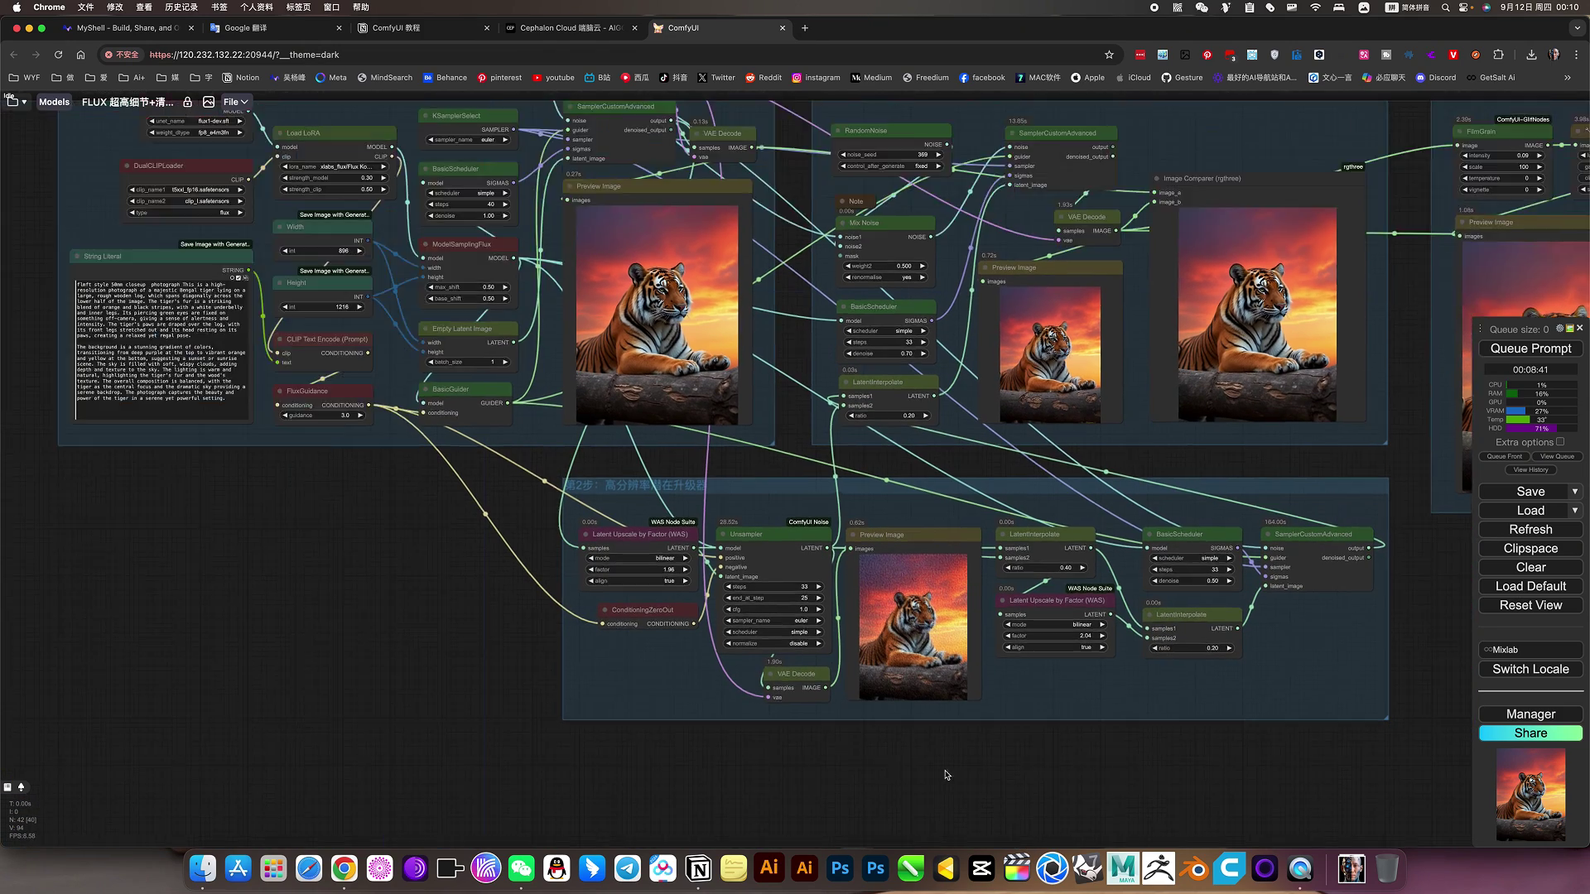
pyautogui.scroll(3, 692, 610)
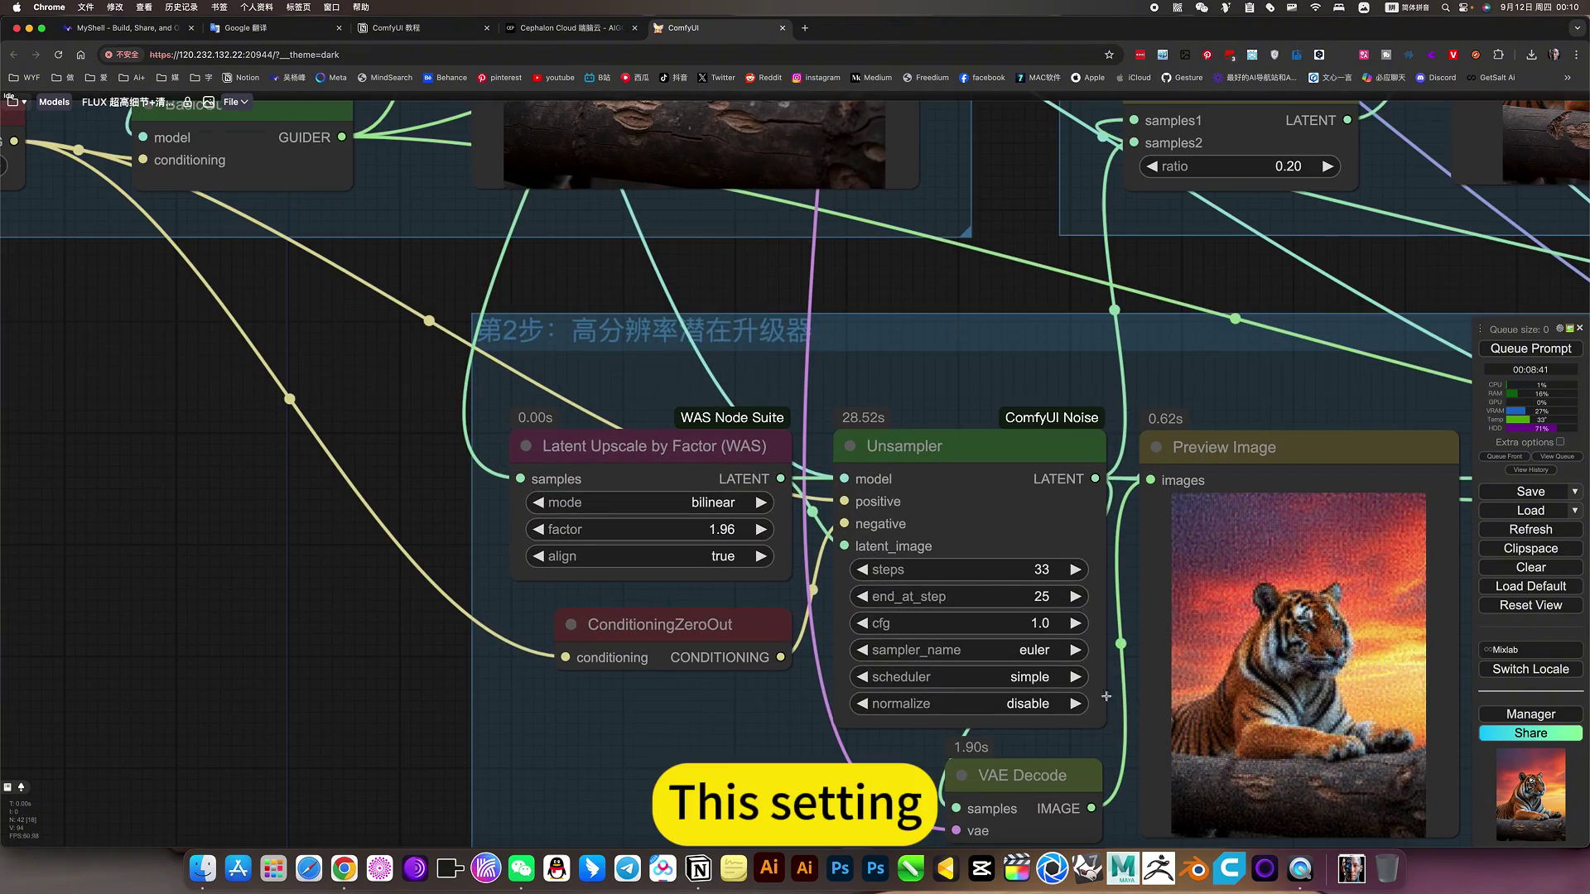
pyautogui.scroll(-3, 1044, 585)
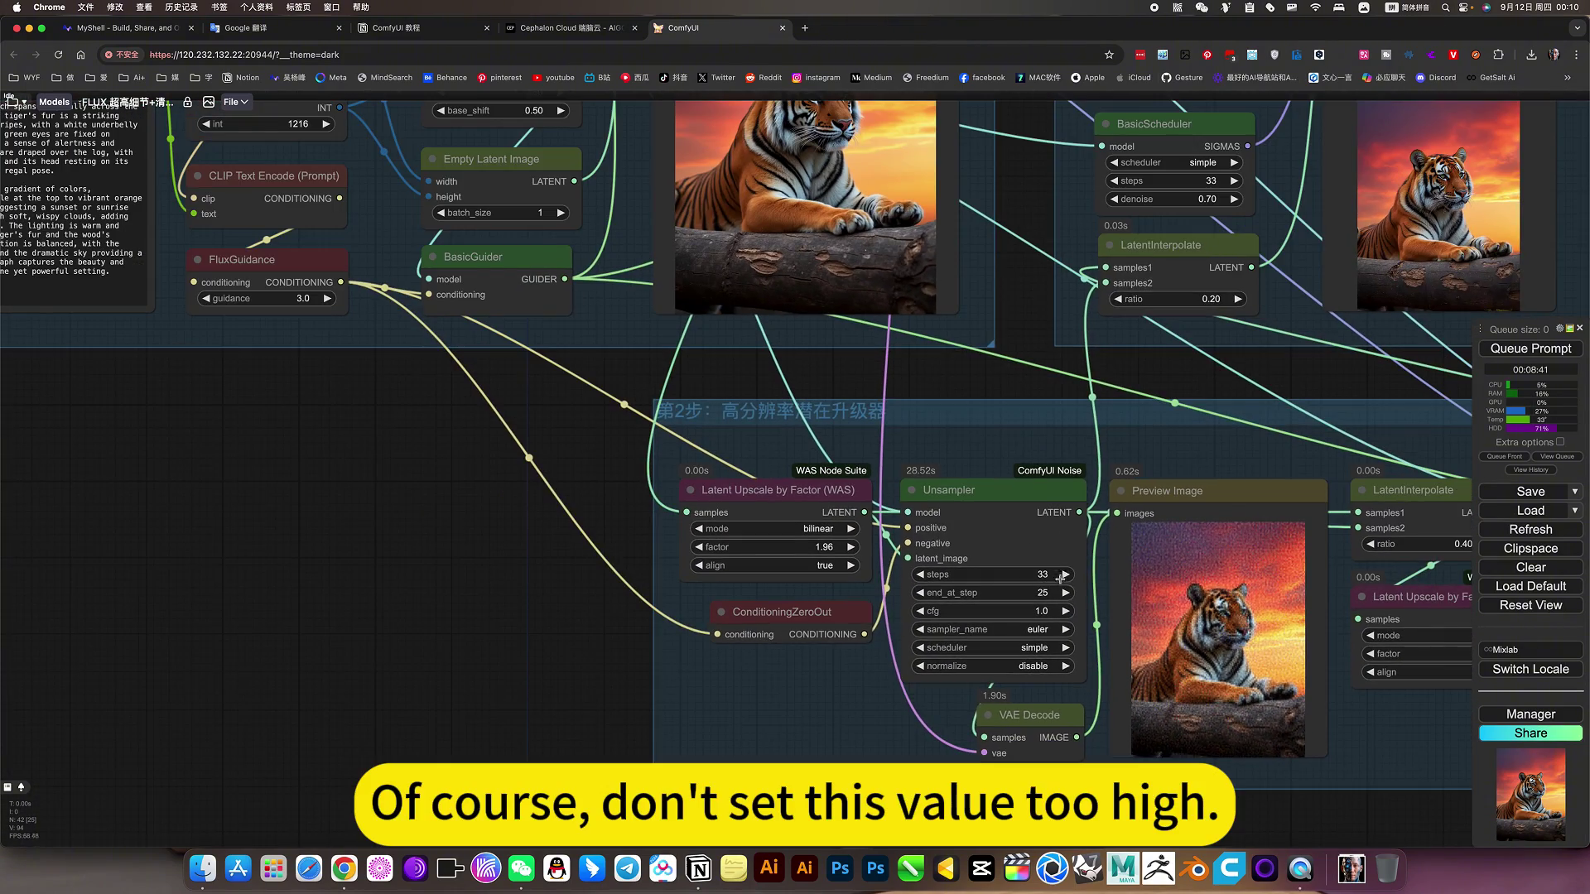
pyautogui.scroll(5, 960, 447)
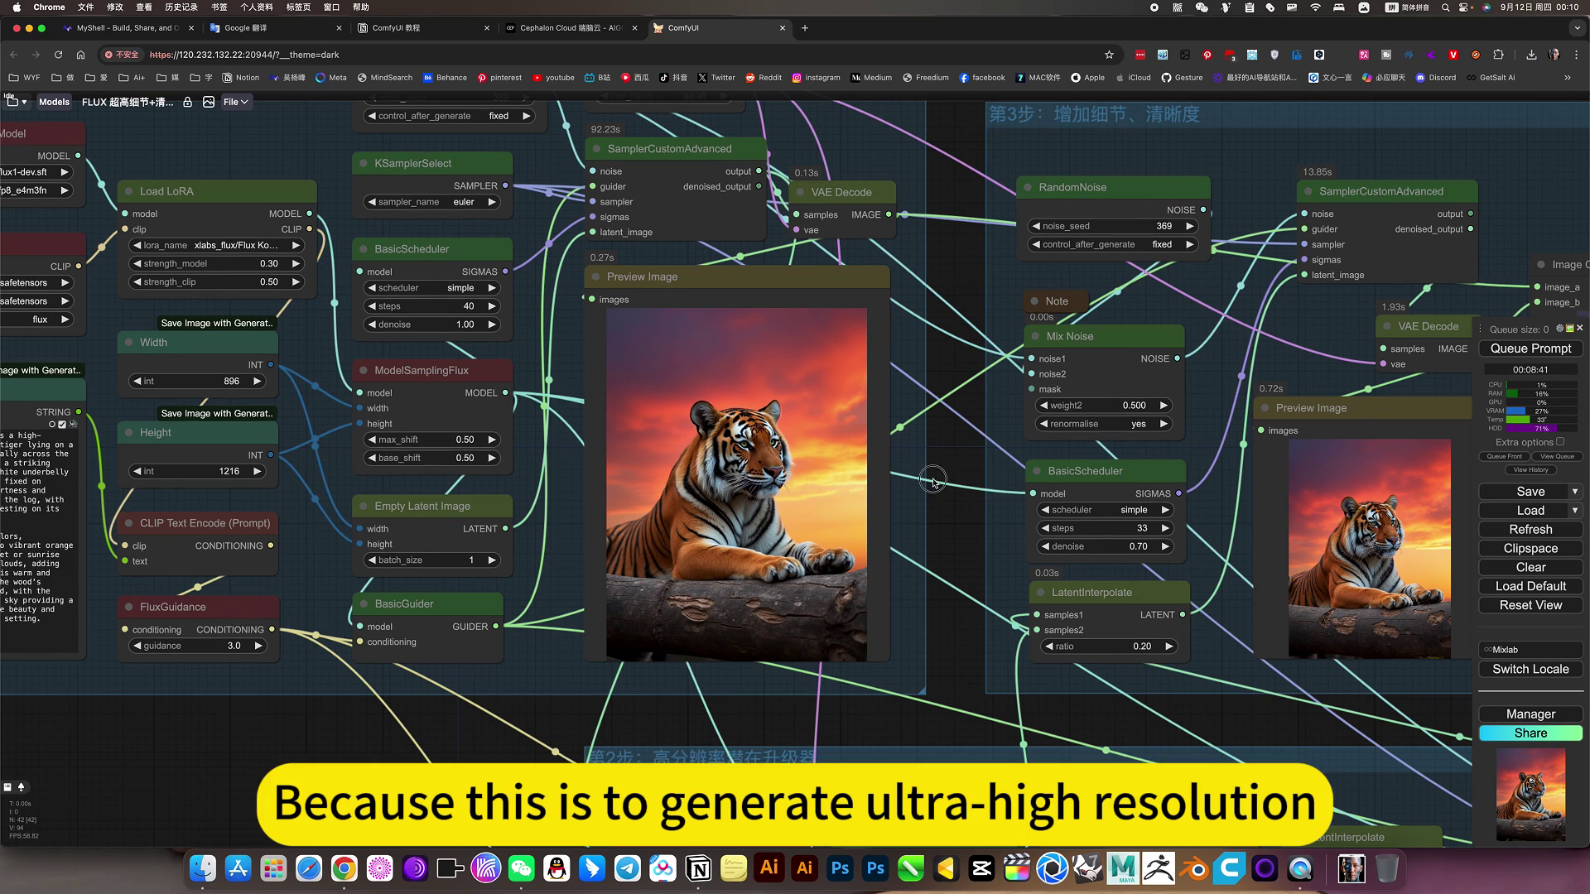
# Pan past the Step 3 Image Comparer, then zoom out to show all four workflow groups
pyautogui.moveTo(924, 485); pyautogui.dragTo(687, 561)
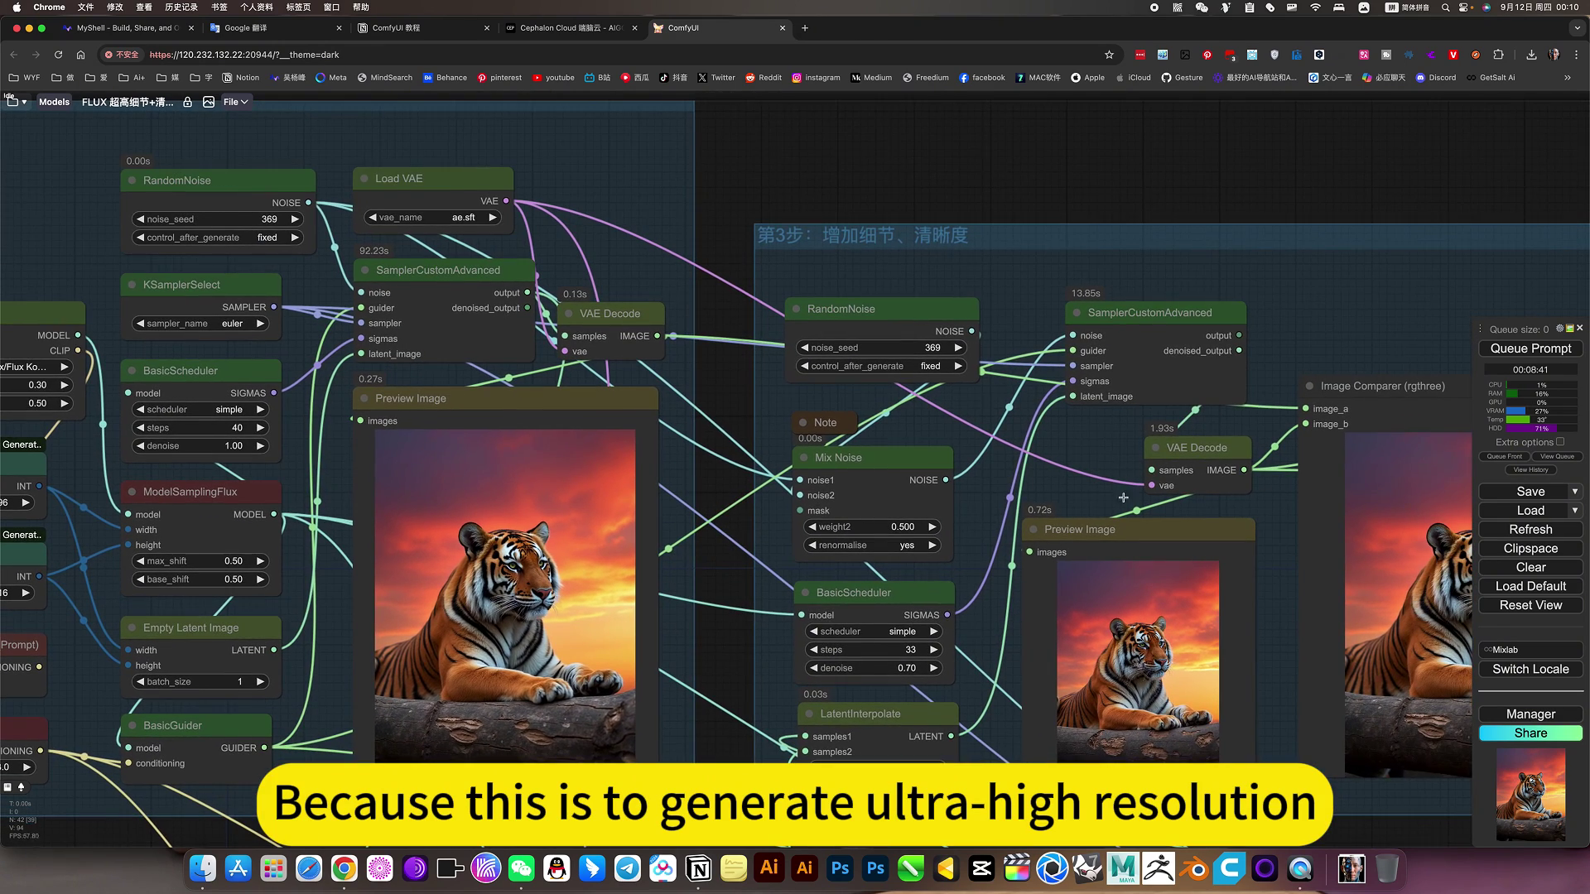
pyautogui.moveTo(1108, 475)
pyautogui.mouseDown()
pyautogui.moveTo(957, 398)
pyautogui.moveTo(1119, 464)
pyautogui.mouseUp()
pyautogui.moveTo(1337, 181); pyautogui.dragTo(902, 177)
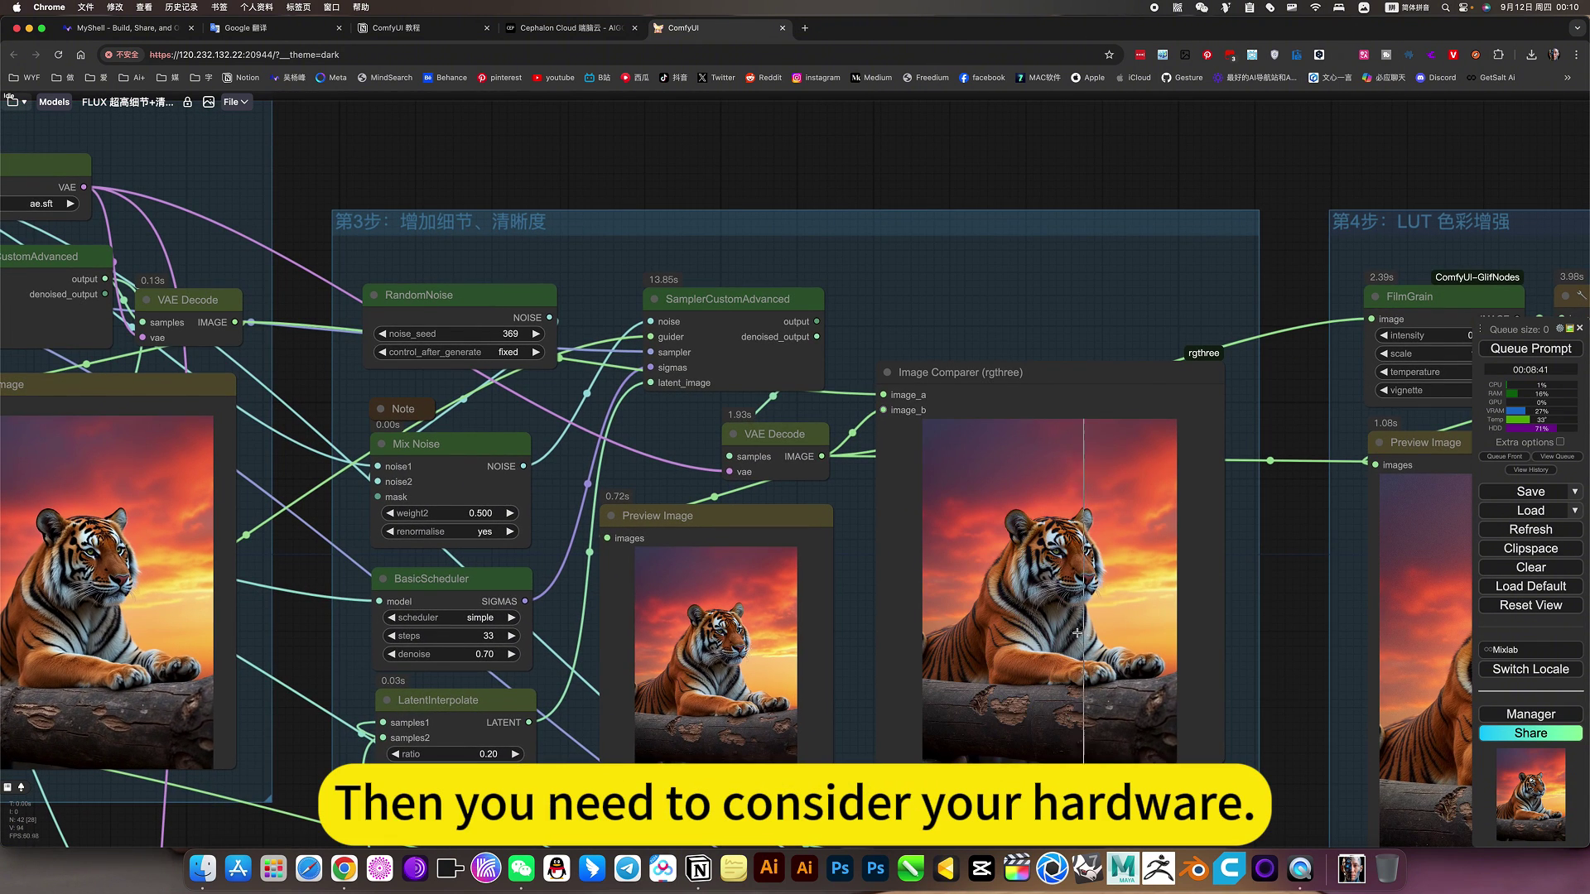
pyautogui.scroll(15, 1054, 605)
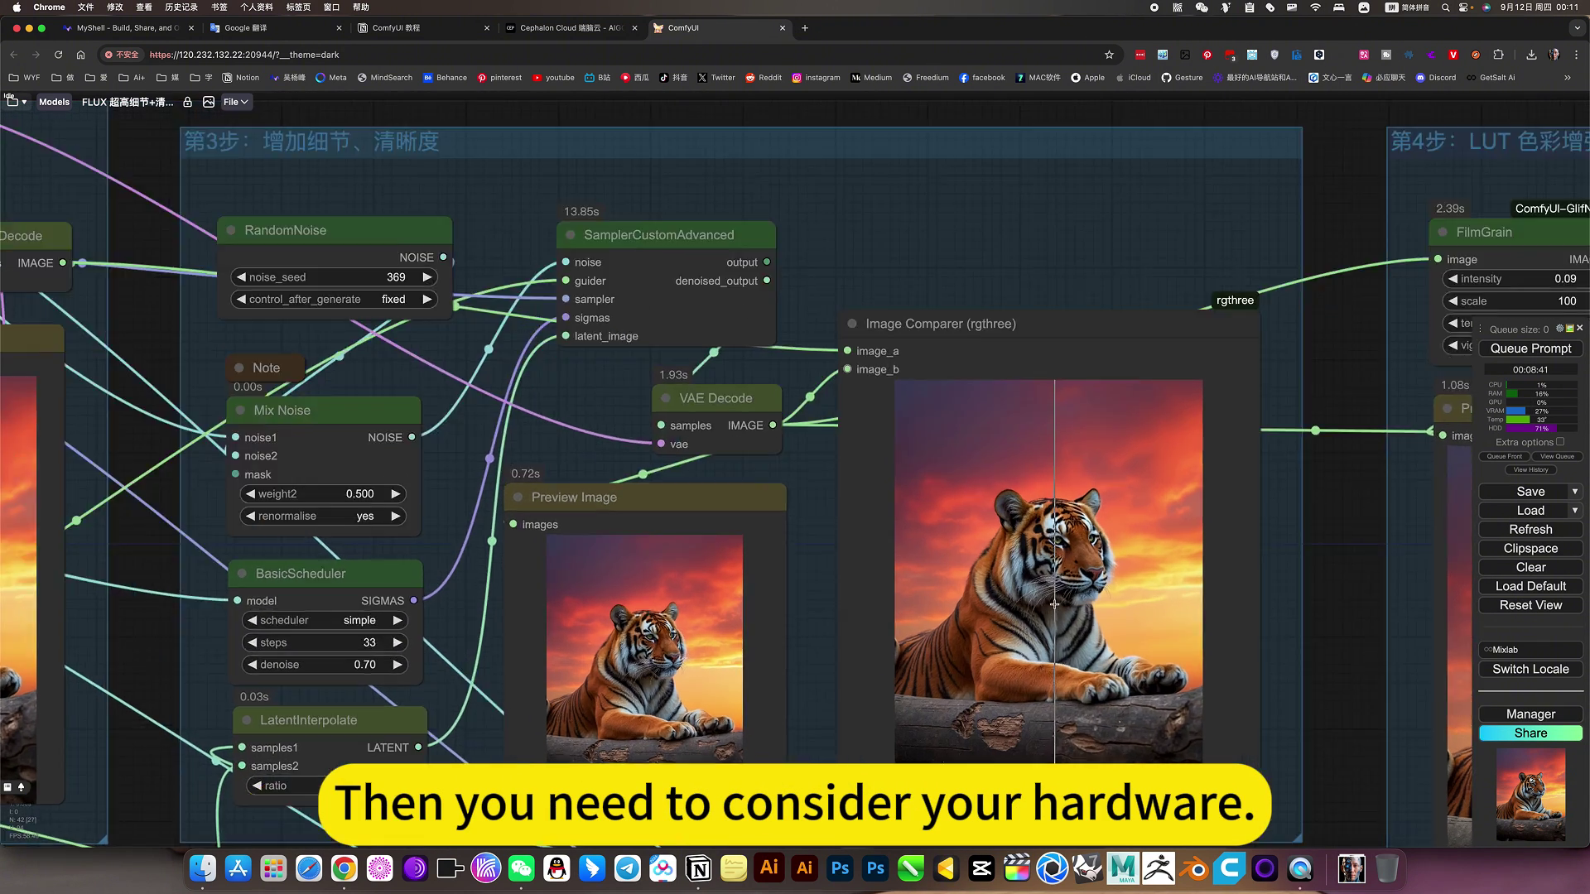
pyautogui.scroll(2, 1054, 607)
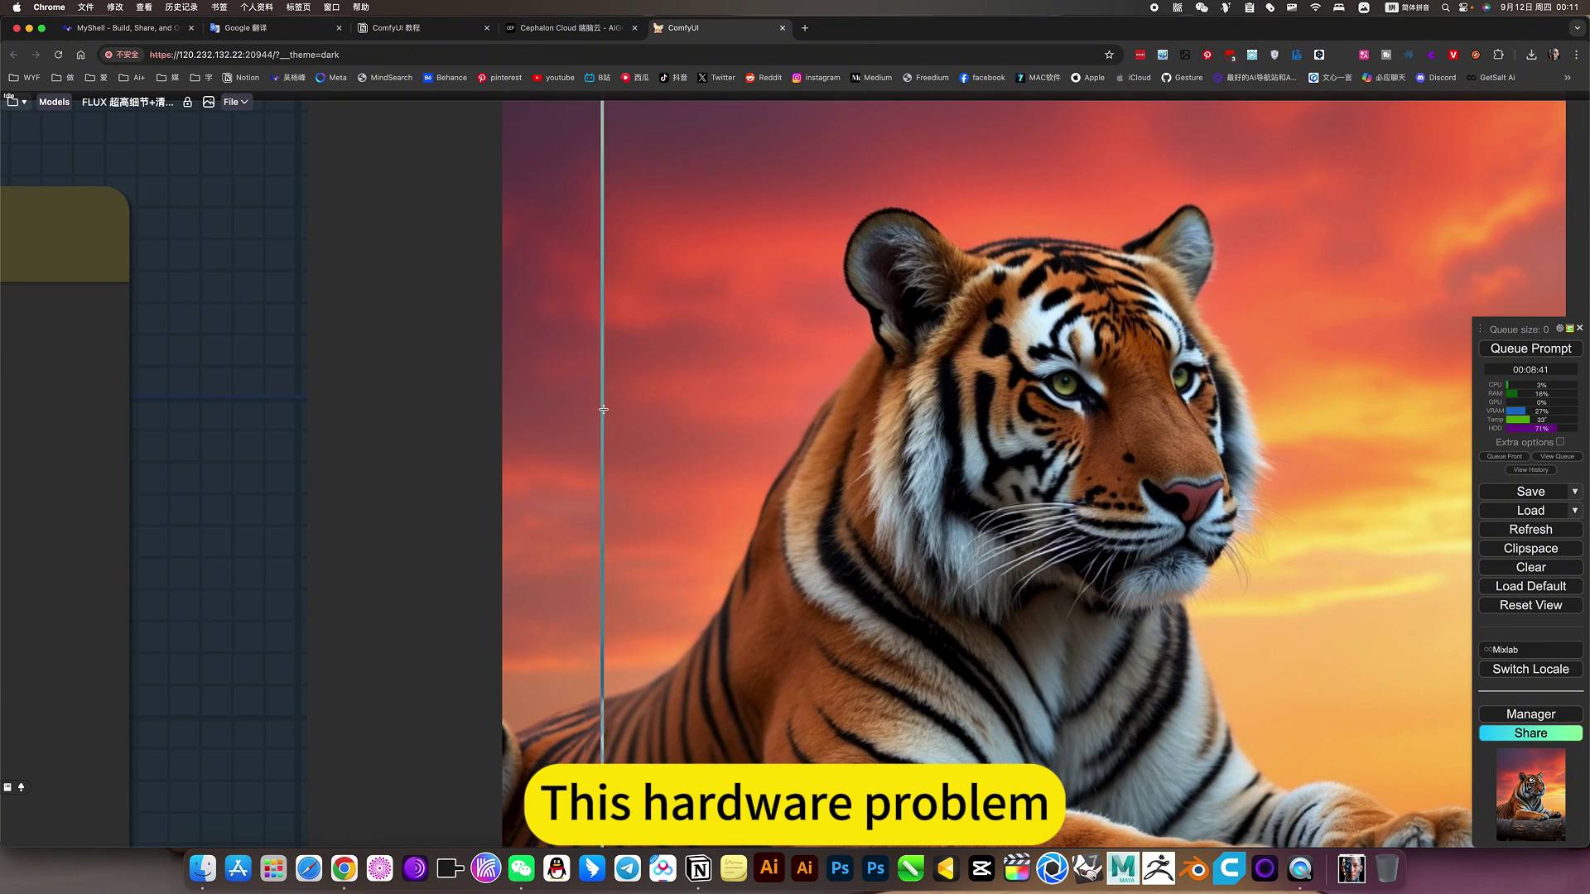
pyautogui.scroll(-5, 970, 495)
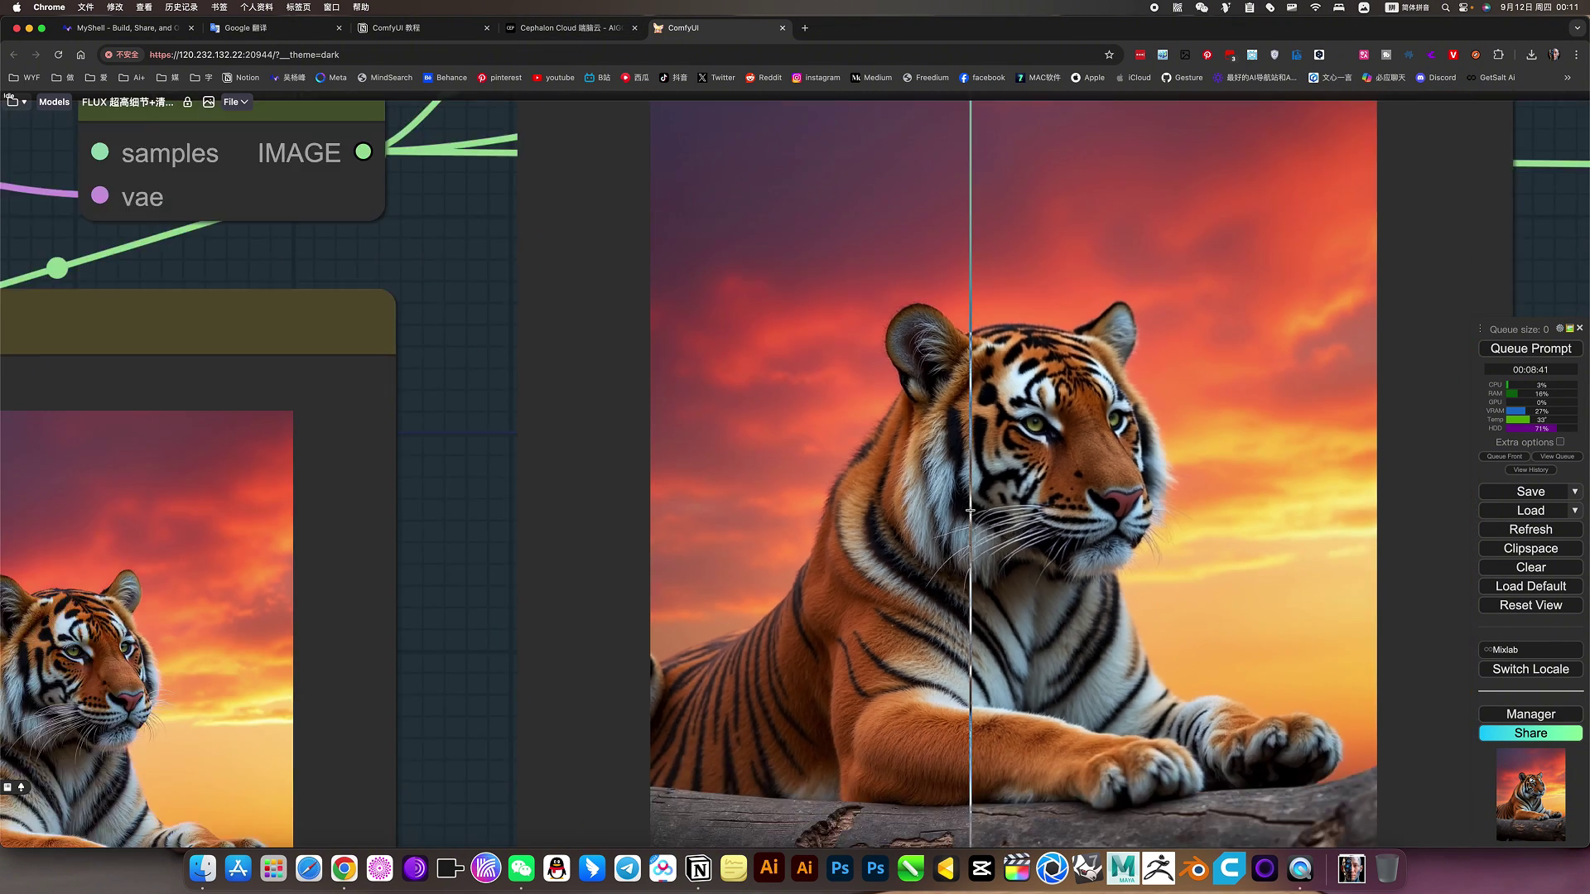
pyautogui.scroll(10, 1012, 625)
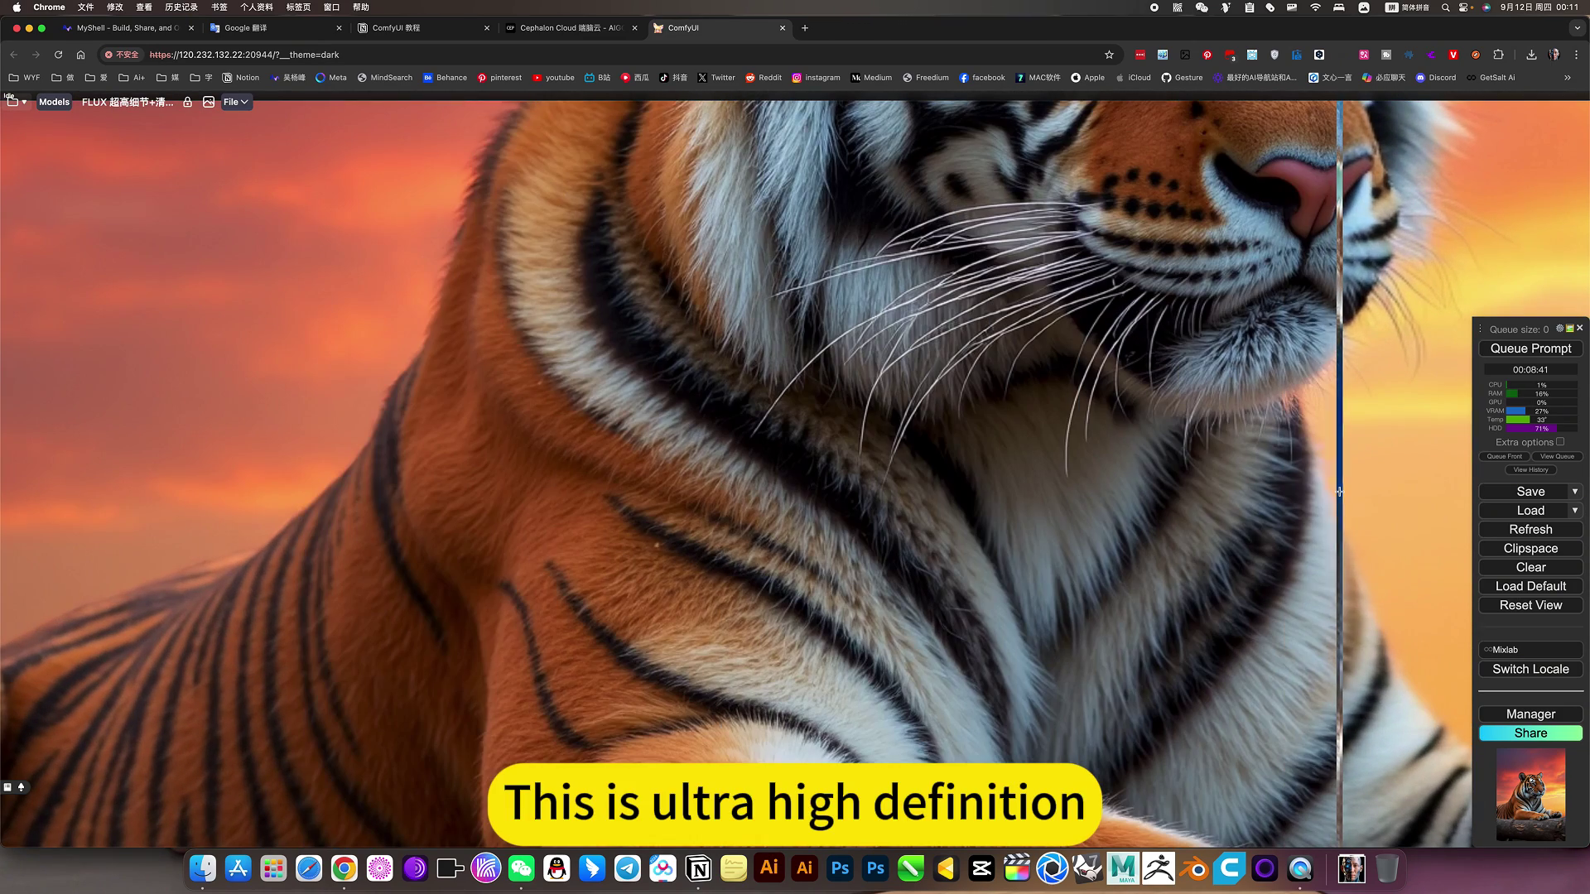
pyautogui.scroll(-8, 915, 497)
pyautogui.scroll(-12, 904, 502)
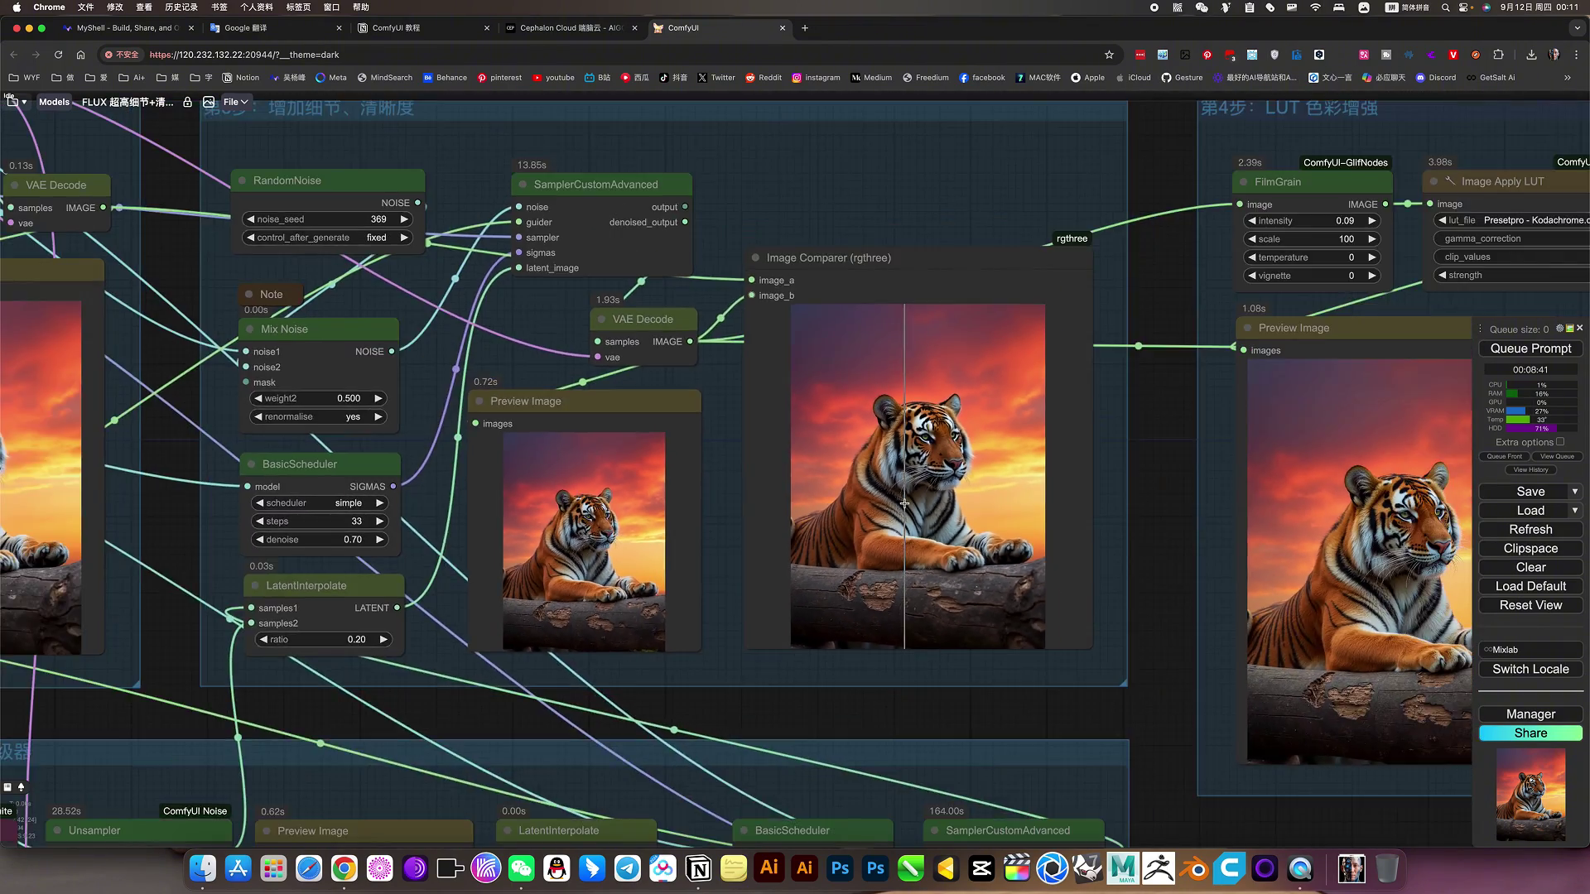
pyautogui.scroll(-6, 904, 503)
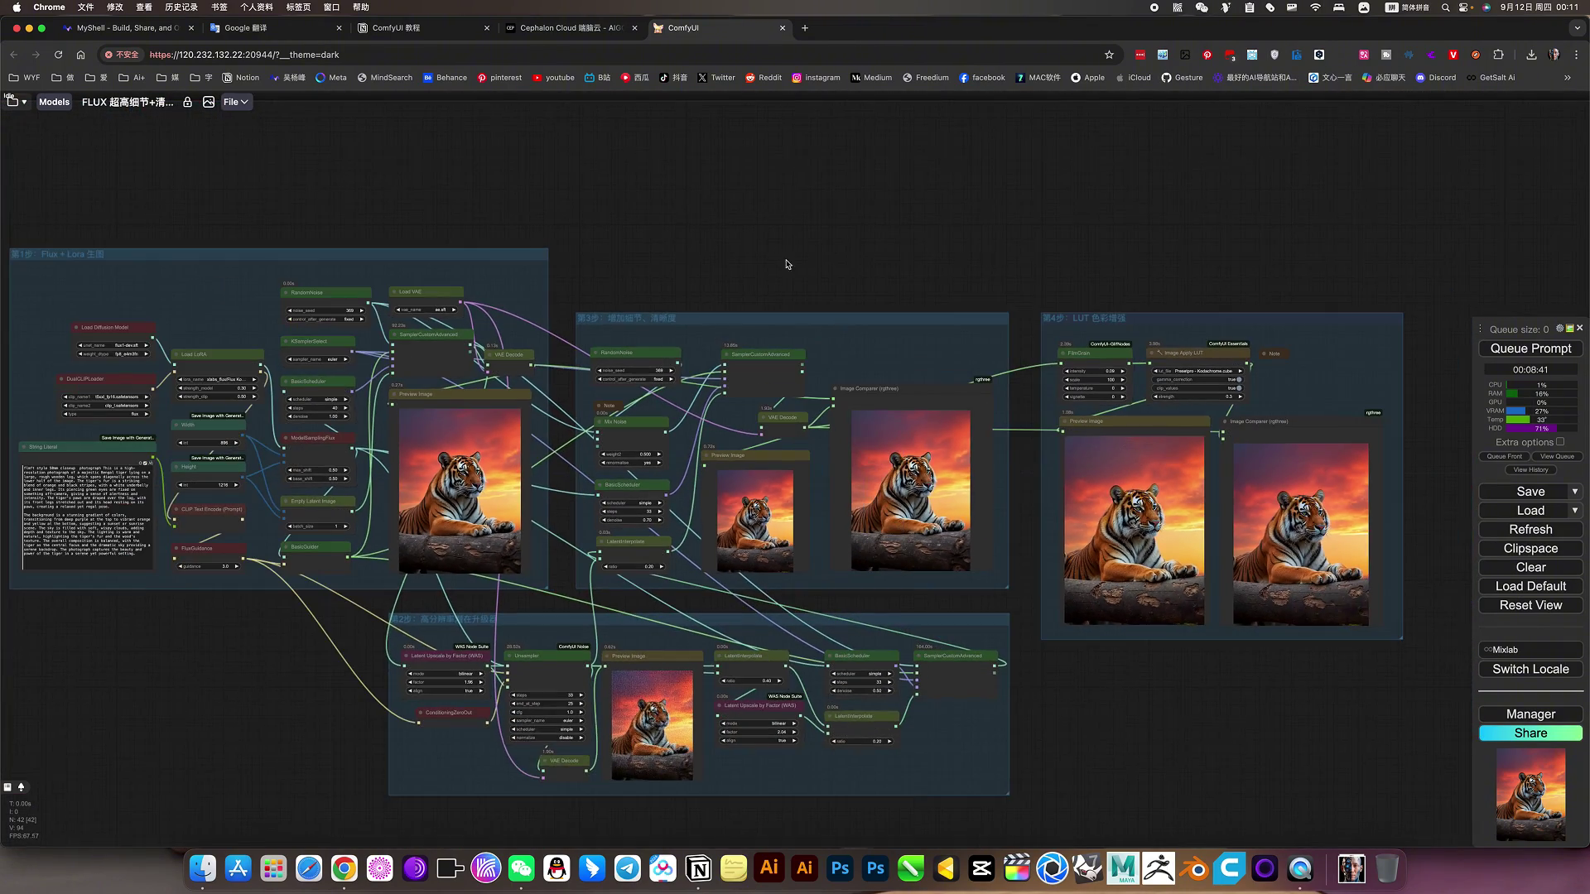
pyautogui.hscroll(-8, 859, 256)
pyautogui.moveTo(872, 260); pyautogui.dragTo(840, 241)
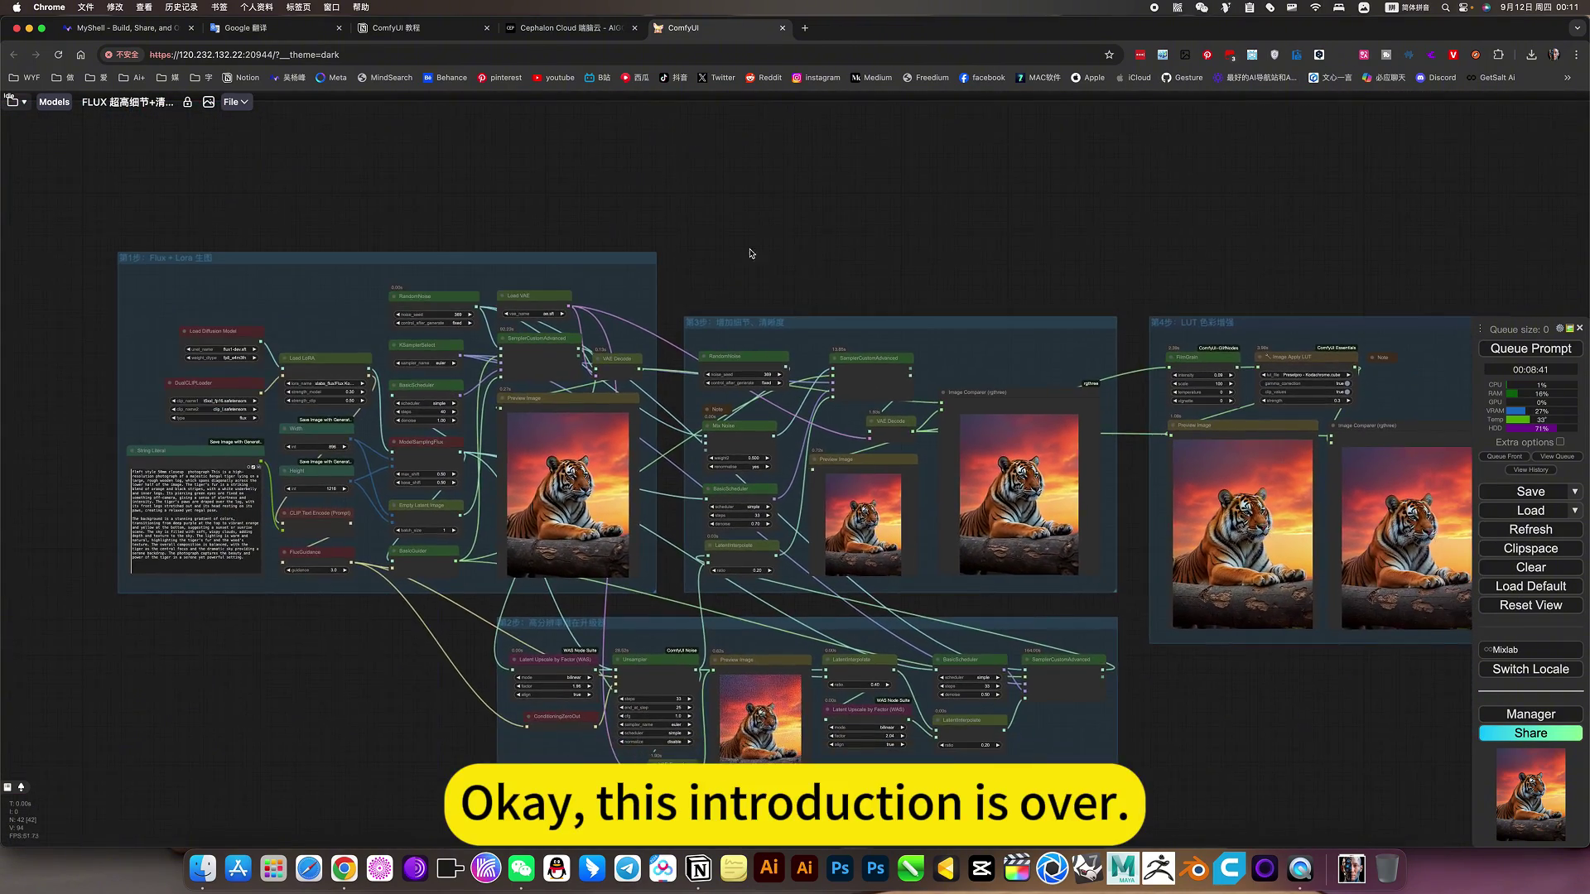
pyautogui.click(13, 101)
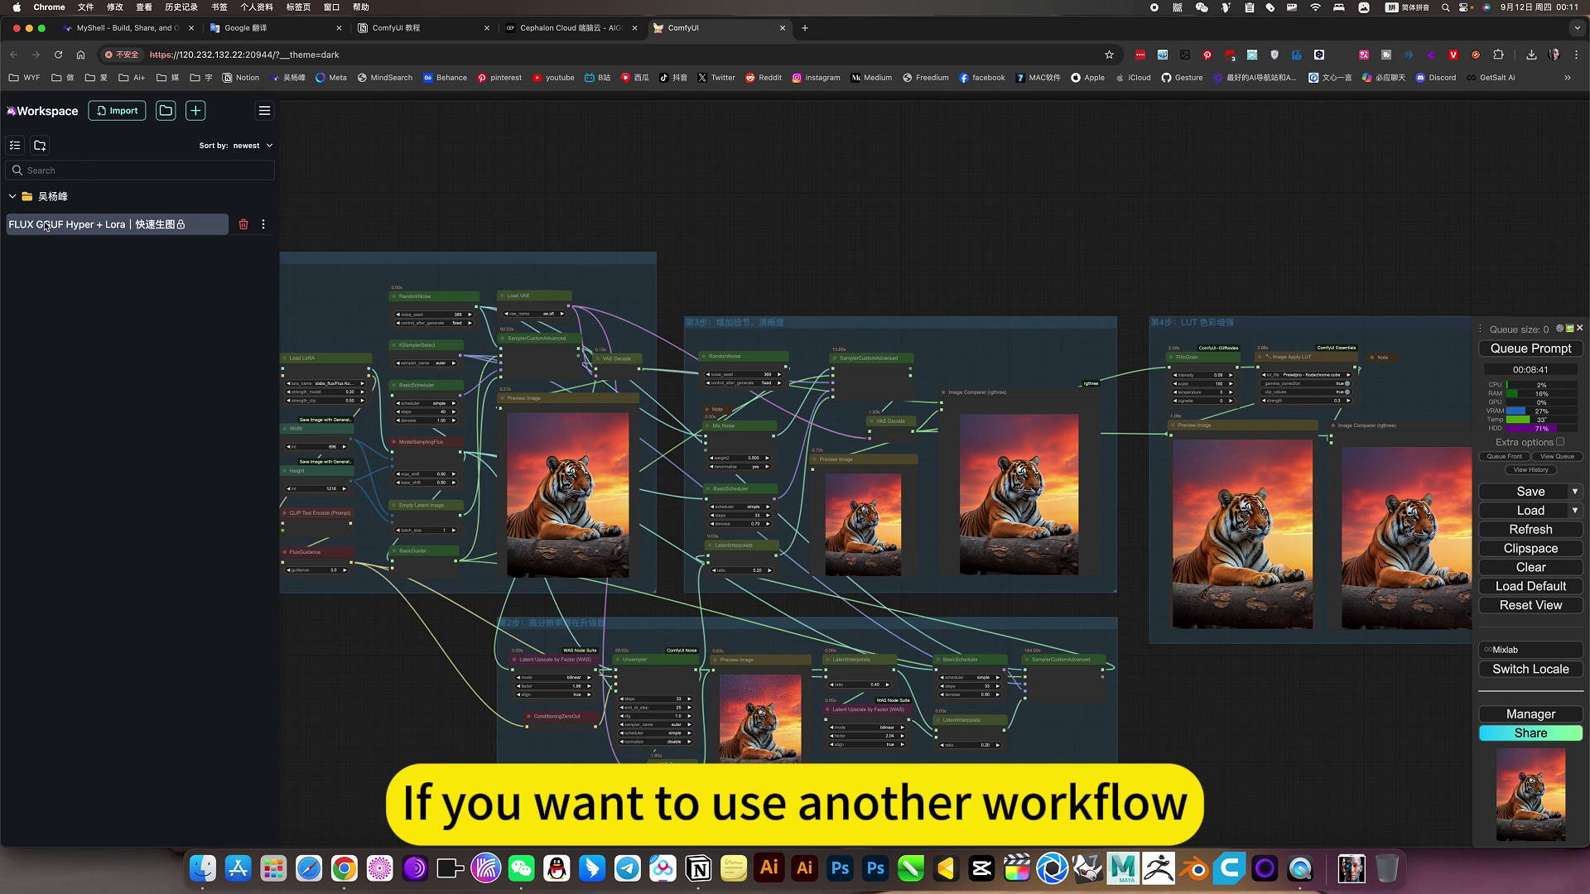
pyautogui.click(13, 198)
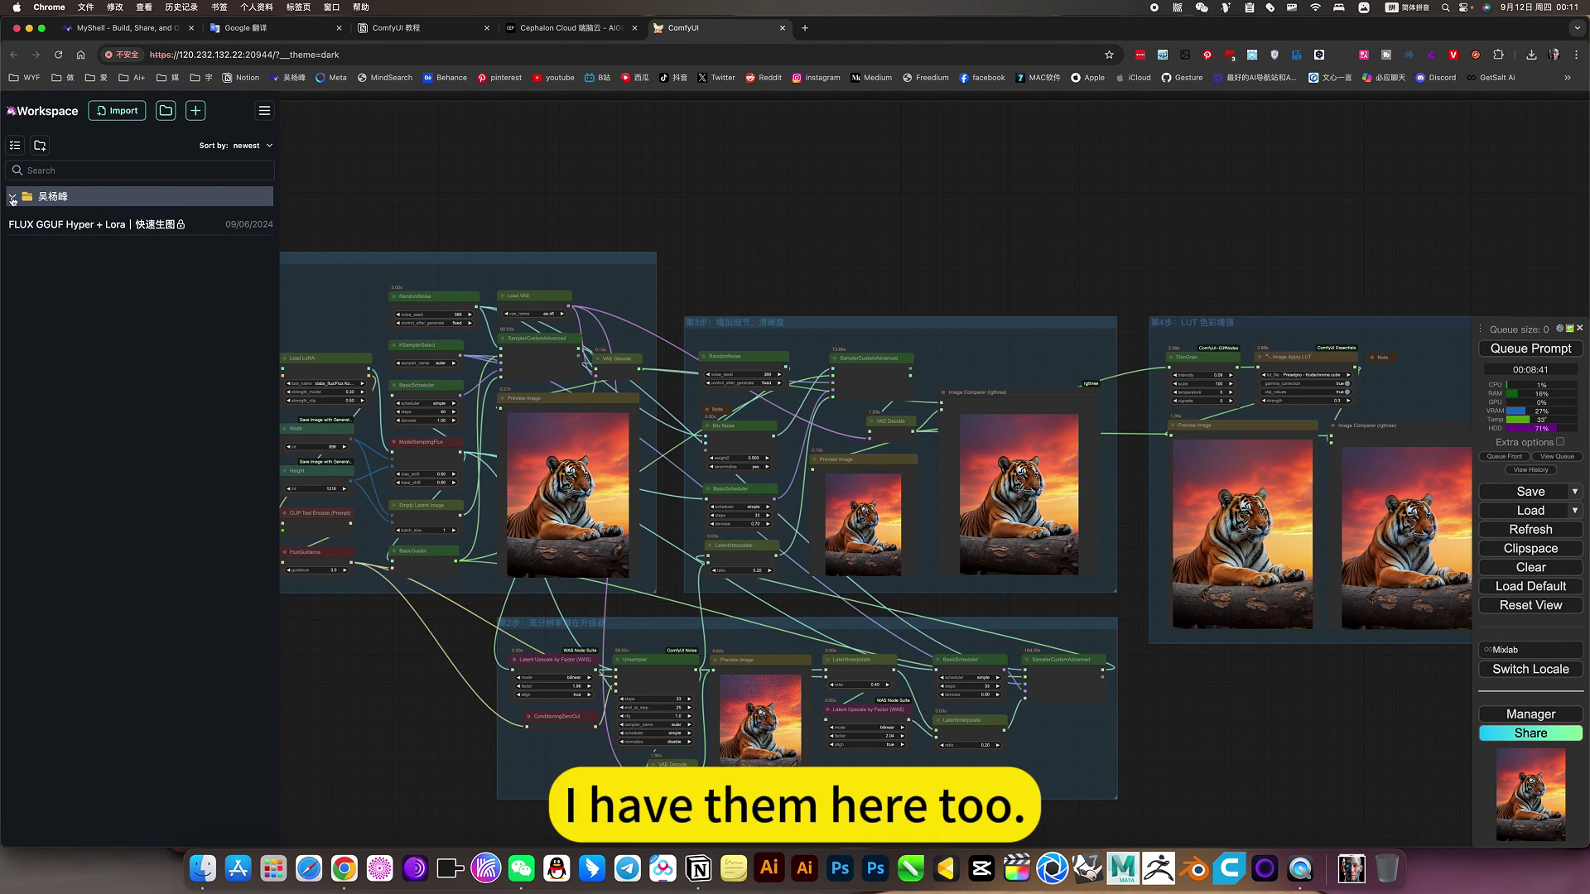
pyautogui.click(13, 199)
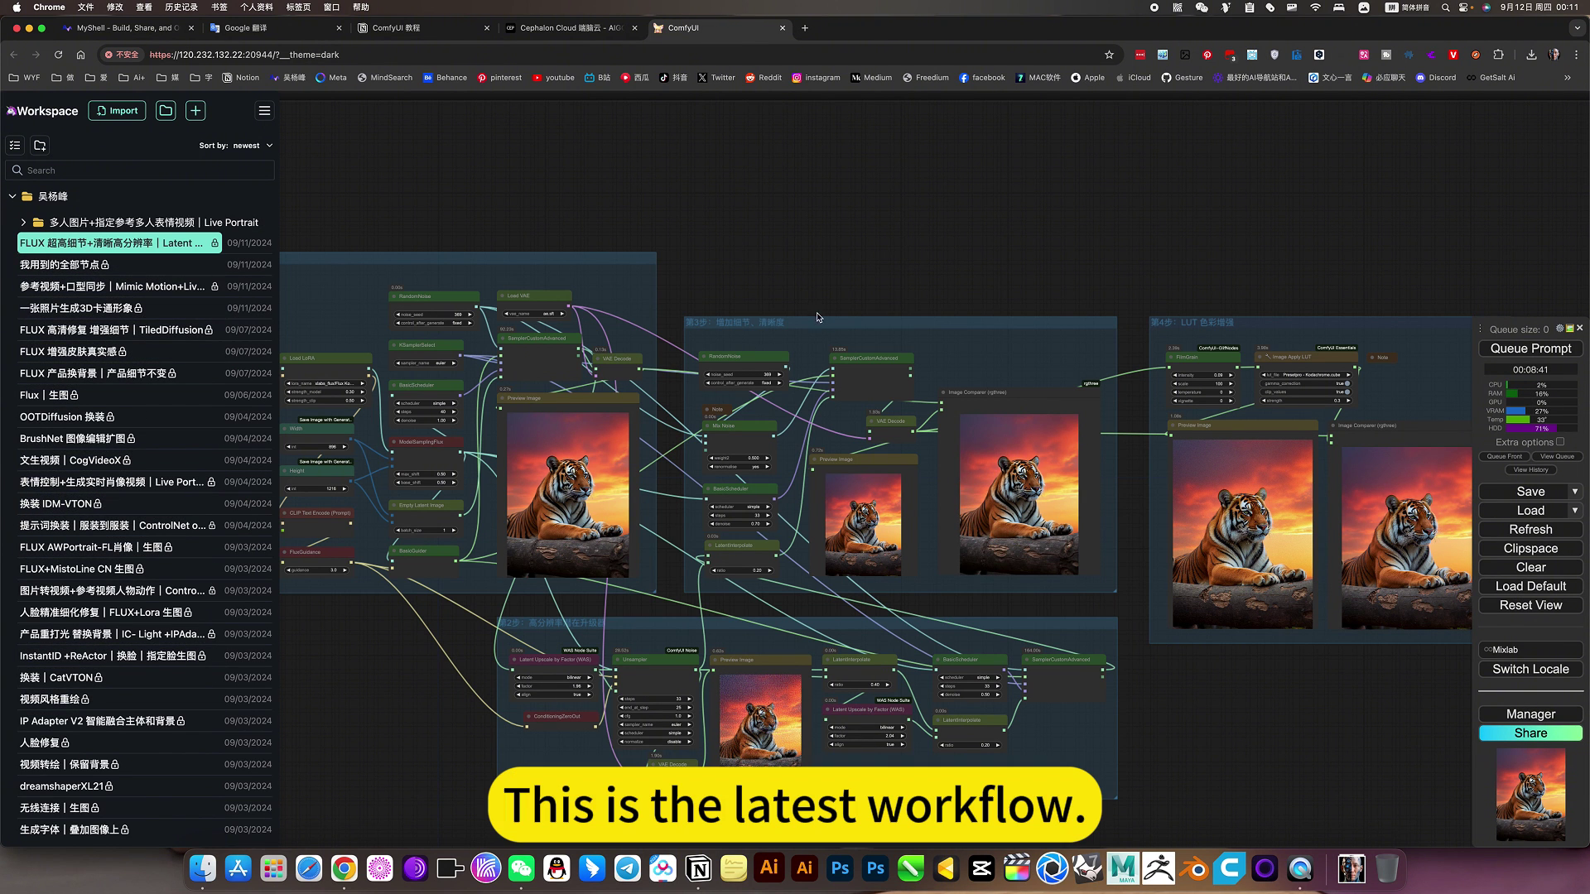
pyautogui.moveTo(715, 212); pyautogui.dragTo(969, 242)
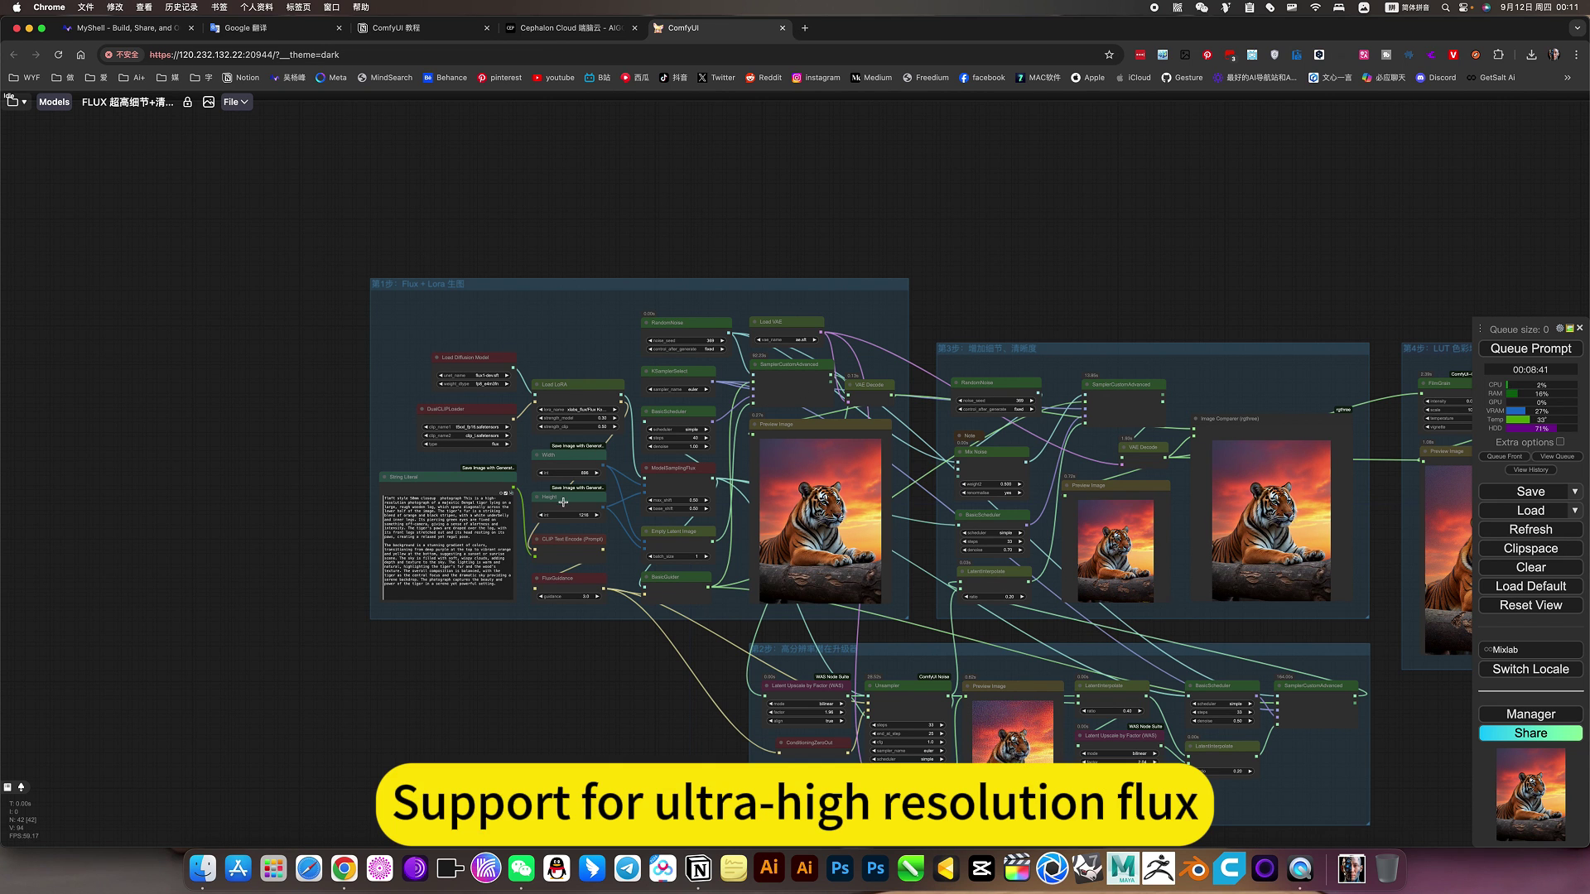
# Open the Load LoRA node's lora_name list and scroll down to the xlabs_flux LoRAs
pyautogui.scroll(7, 579, 427)
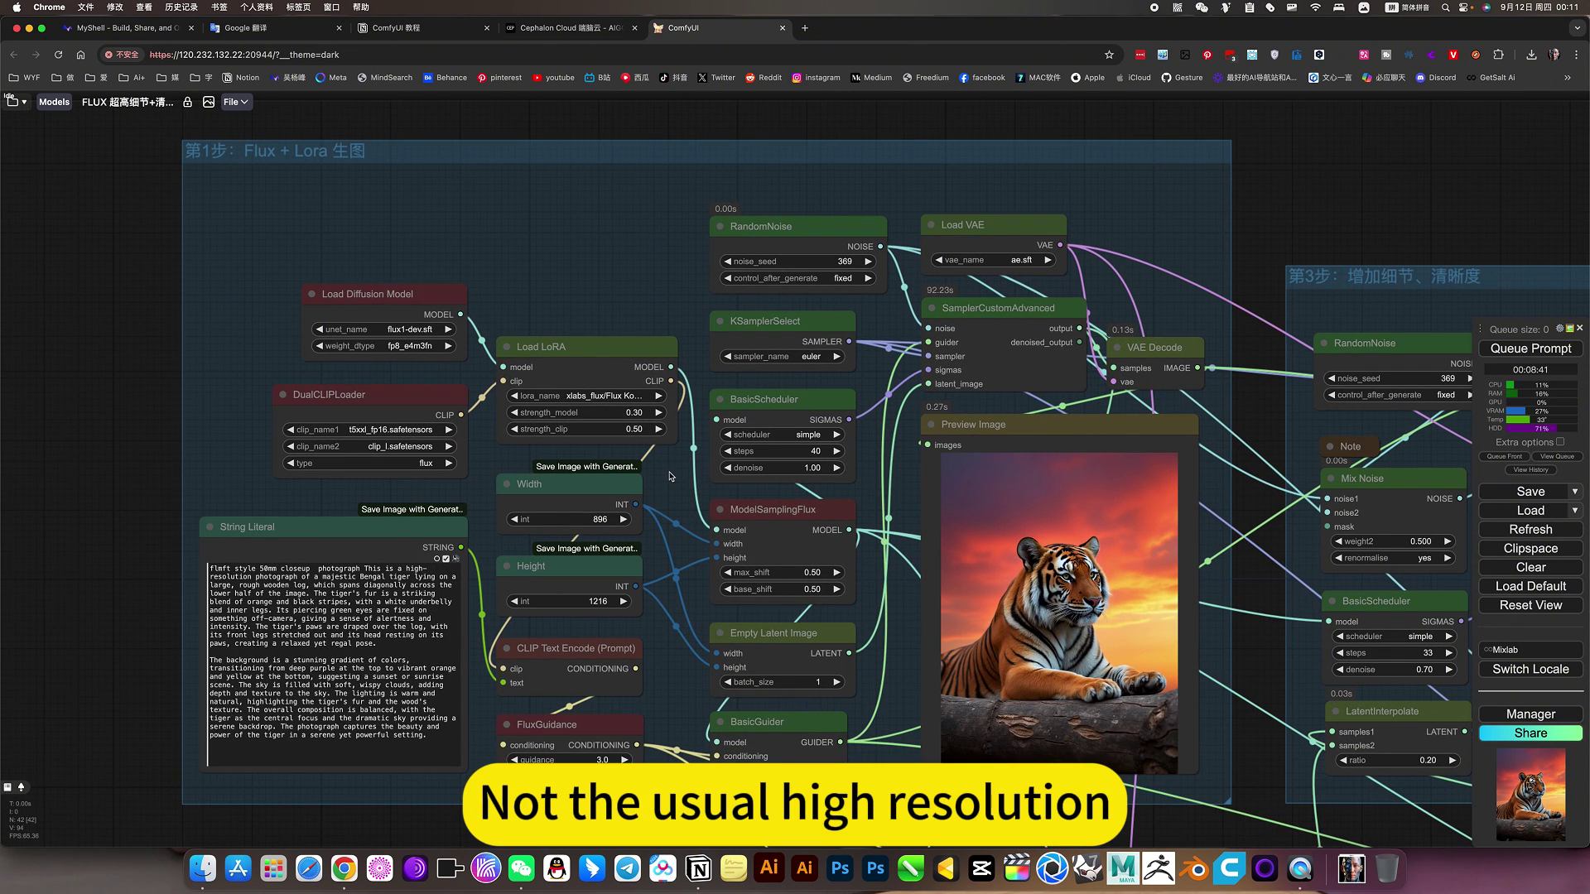
pyautogui.scroll(8, 611, 390)
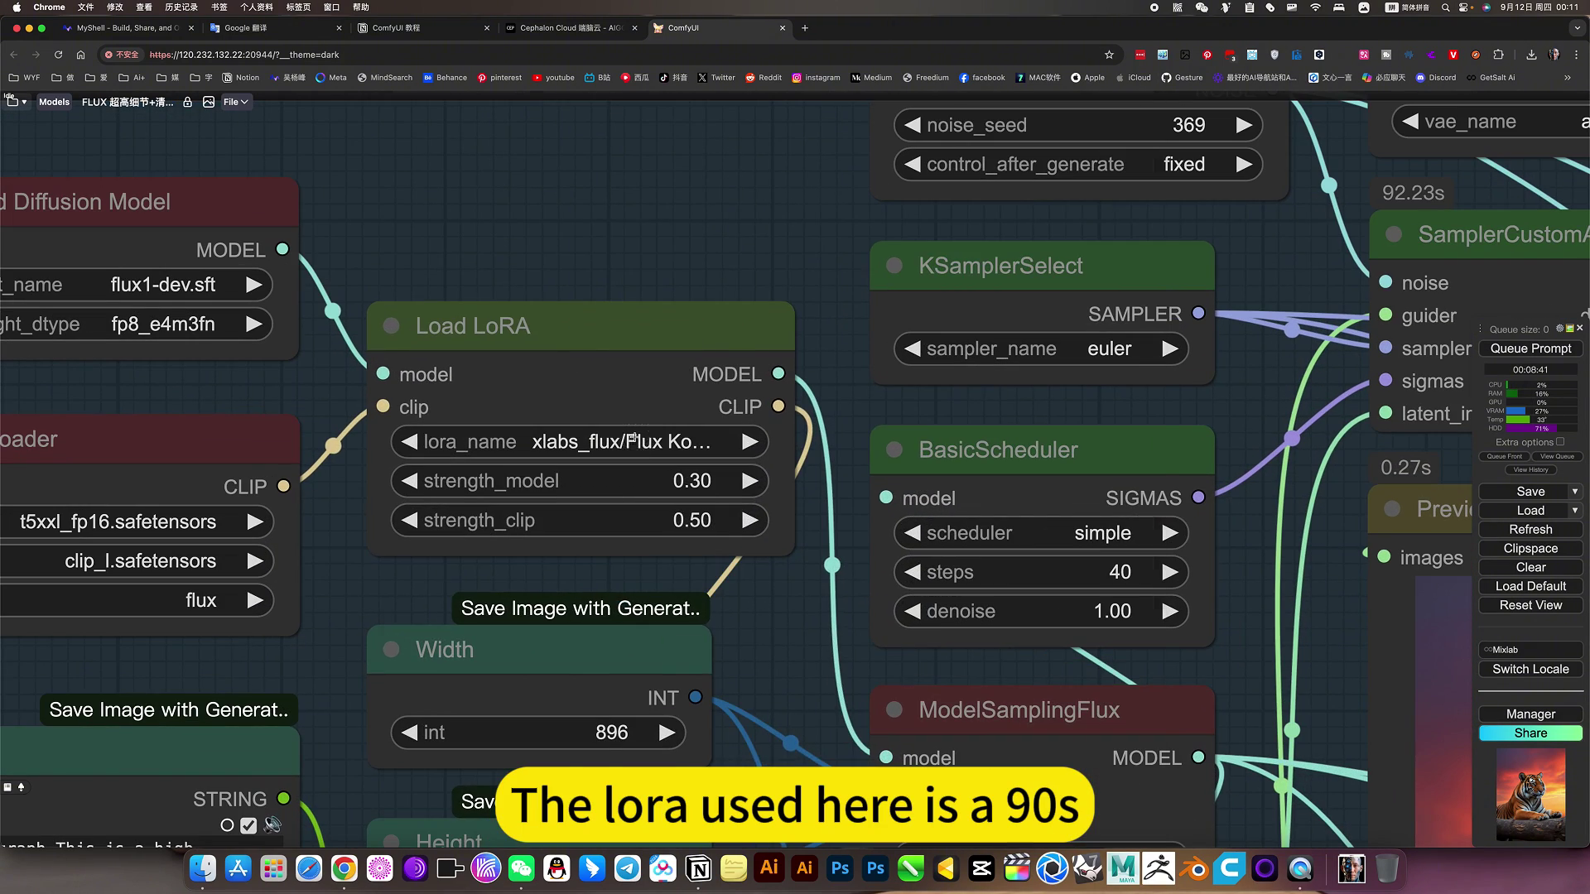
pyautogui.click(634, 441)
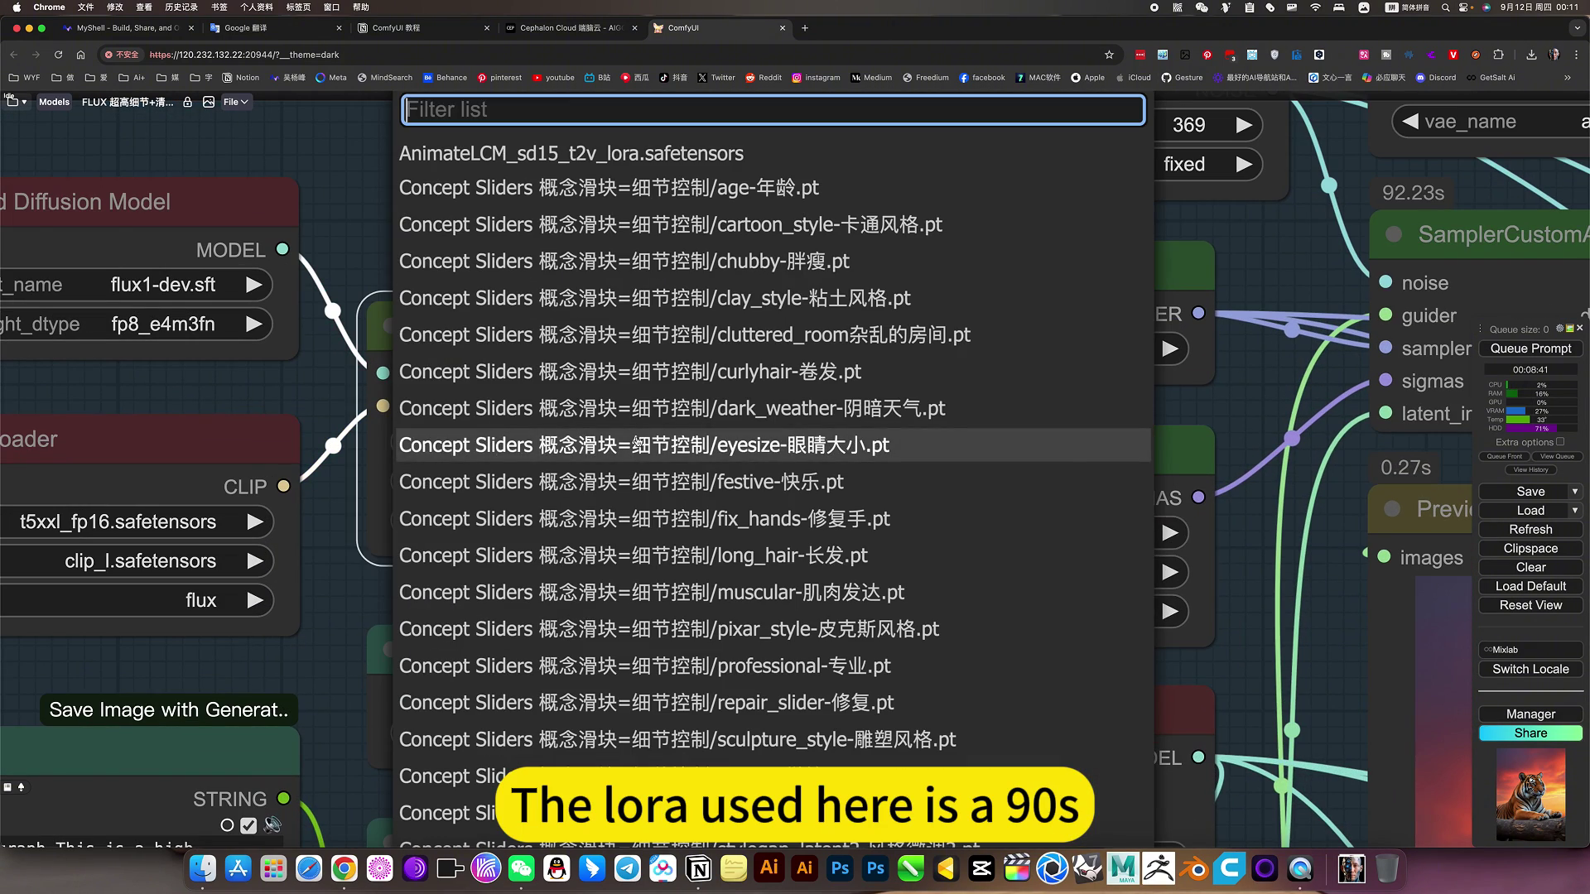
pyautogui.scroll(1, 801, 489)
pyautogui.scroll(-2, 801, 489)
pyautogui.scroll(-15, 801, 489)
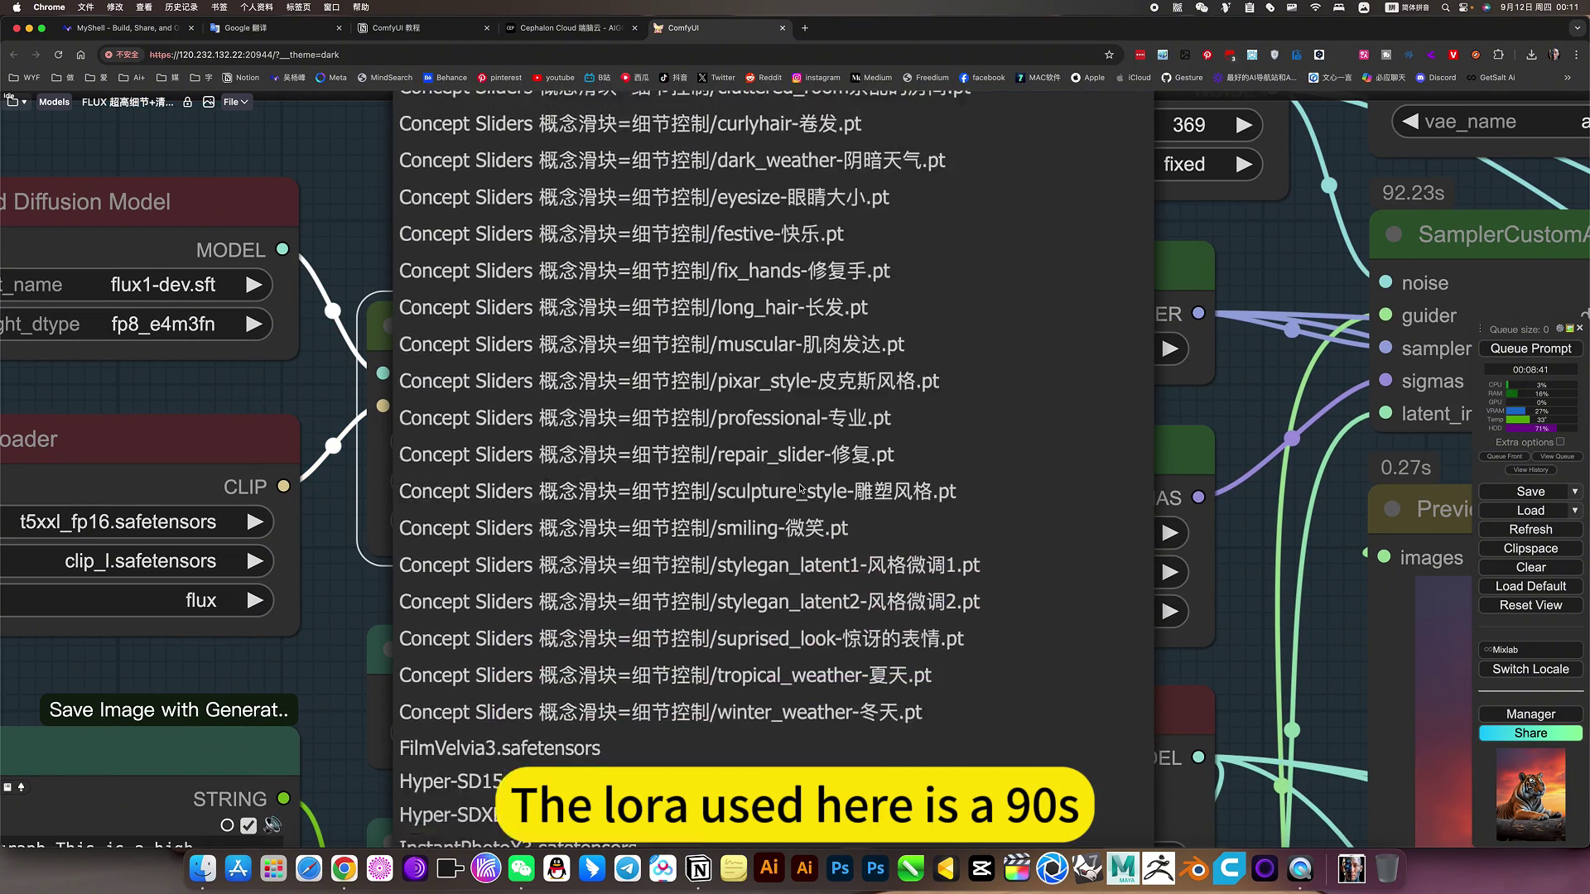
pyautogui.scroll(-12, 800, 489)
pyautogui.scroll(-2, 801, 489)
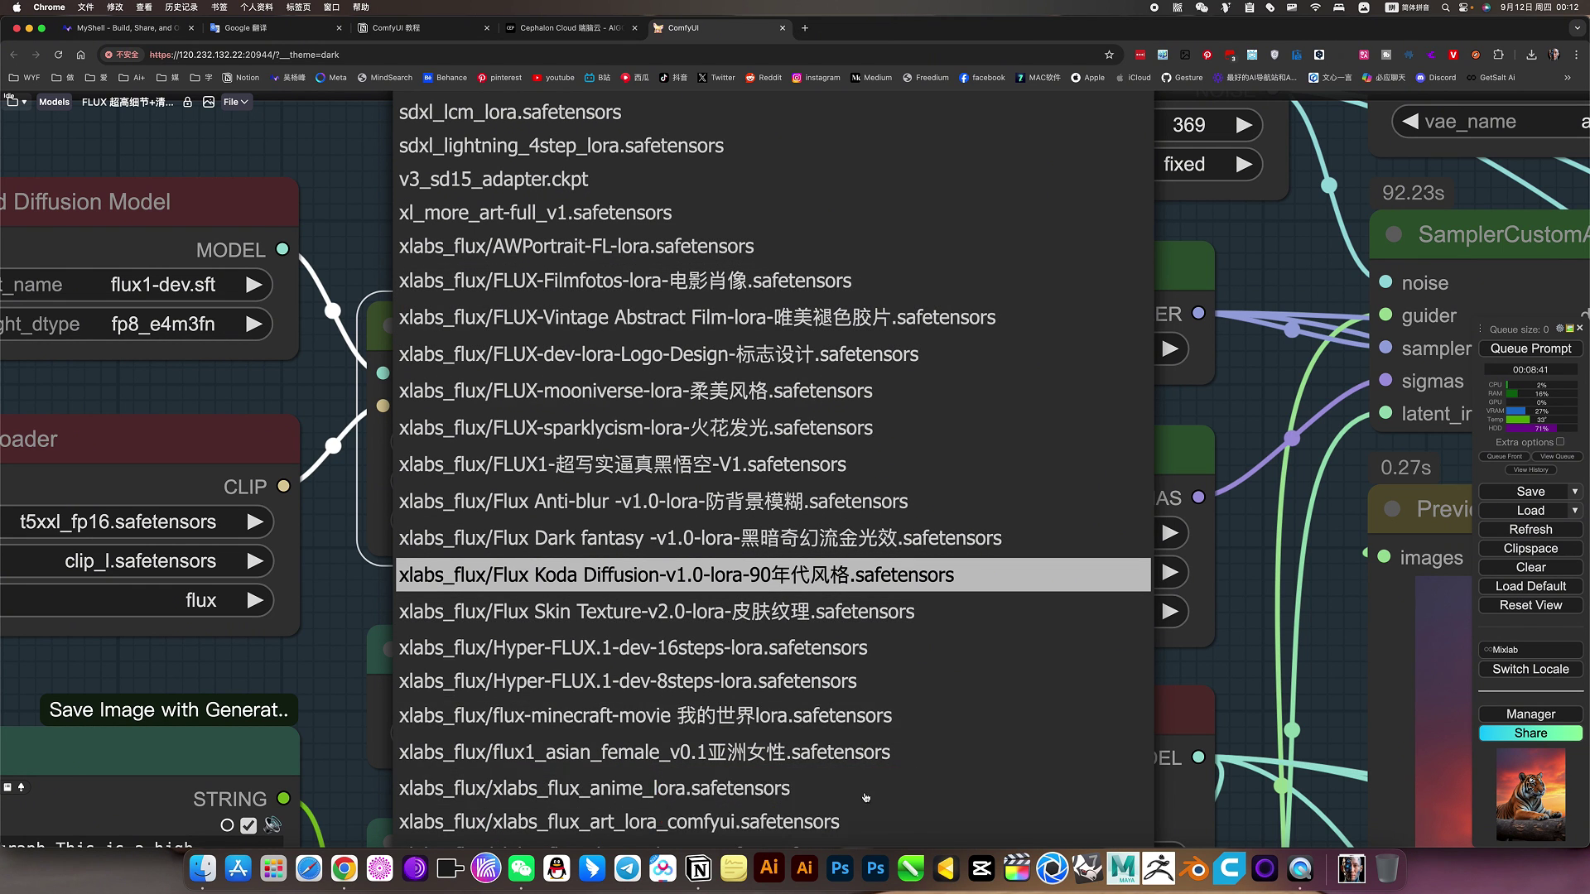
# Browse the xlabs_flux LoRA options such as Anti-blur, Dark fantasy, anime and art
pyautogui.scroll(1, 857, 535)
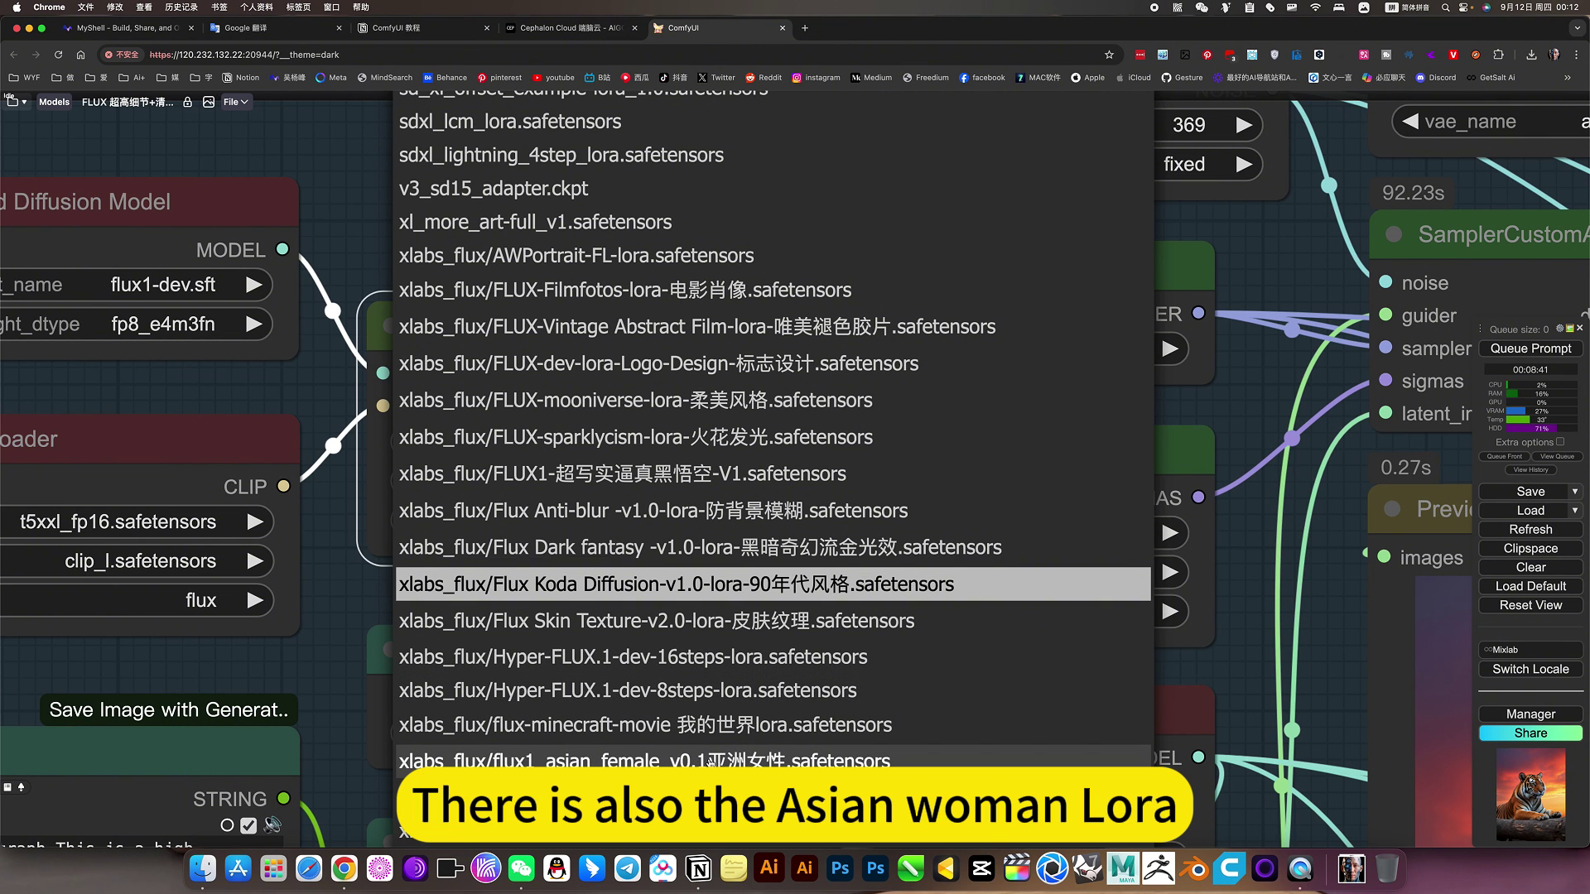
pyautogui.scroll(1, 774, 760)
pyautogui.scroll(-3, 774, 760)
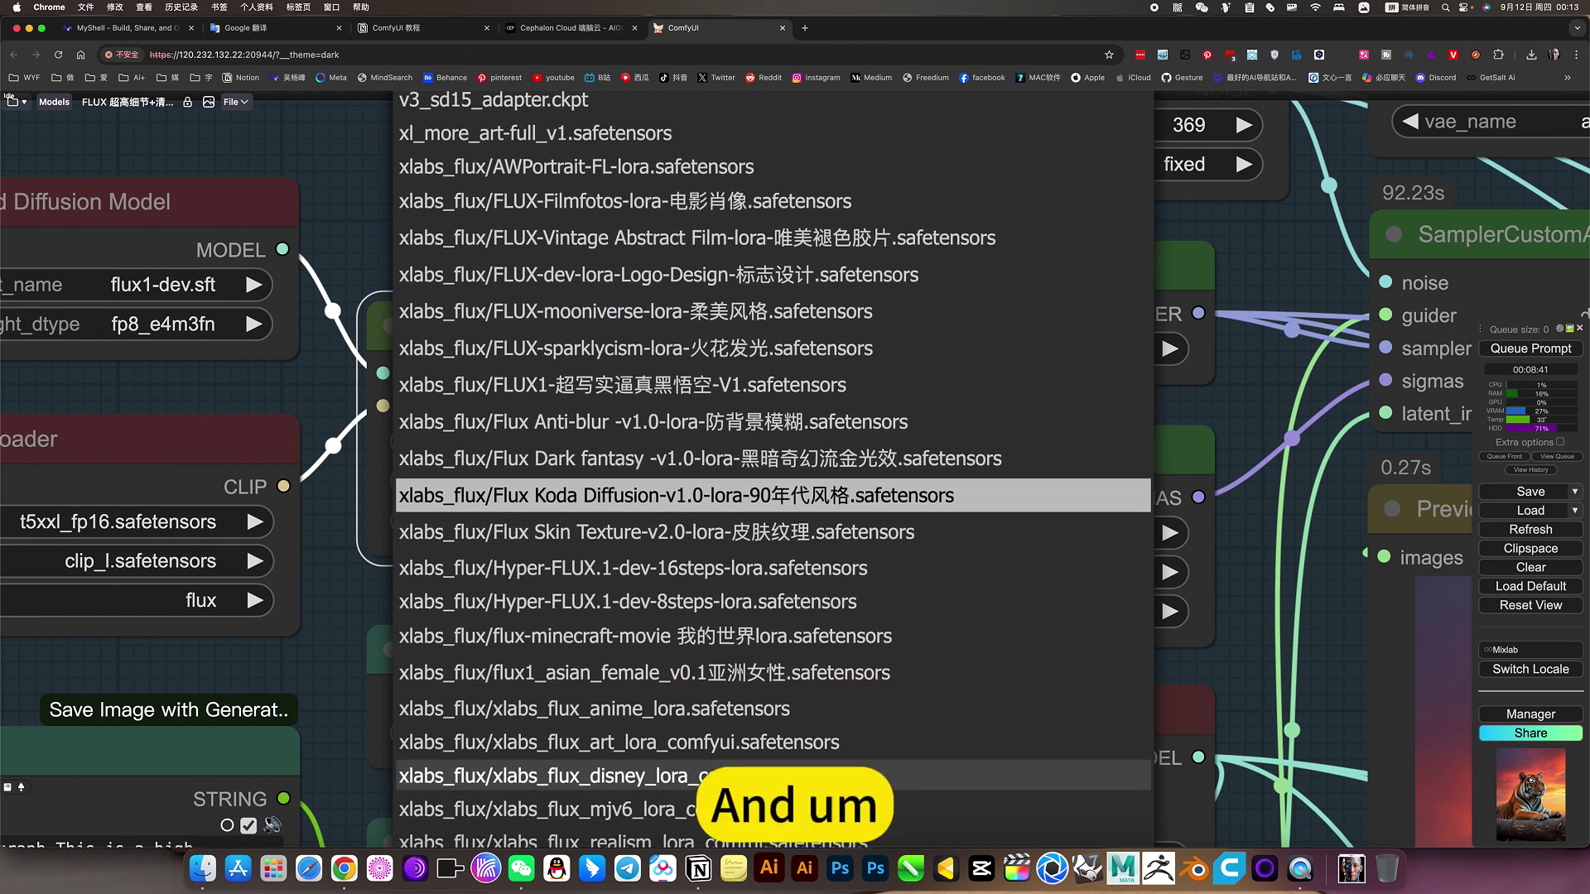
pyautogui.scroll(-3, 774, 760)
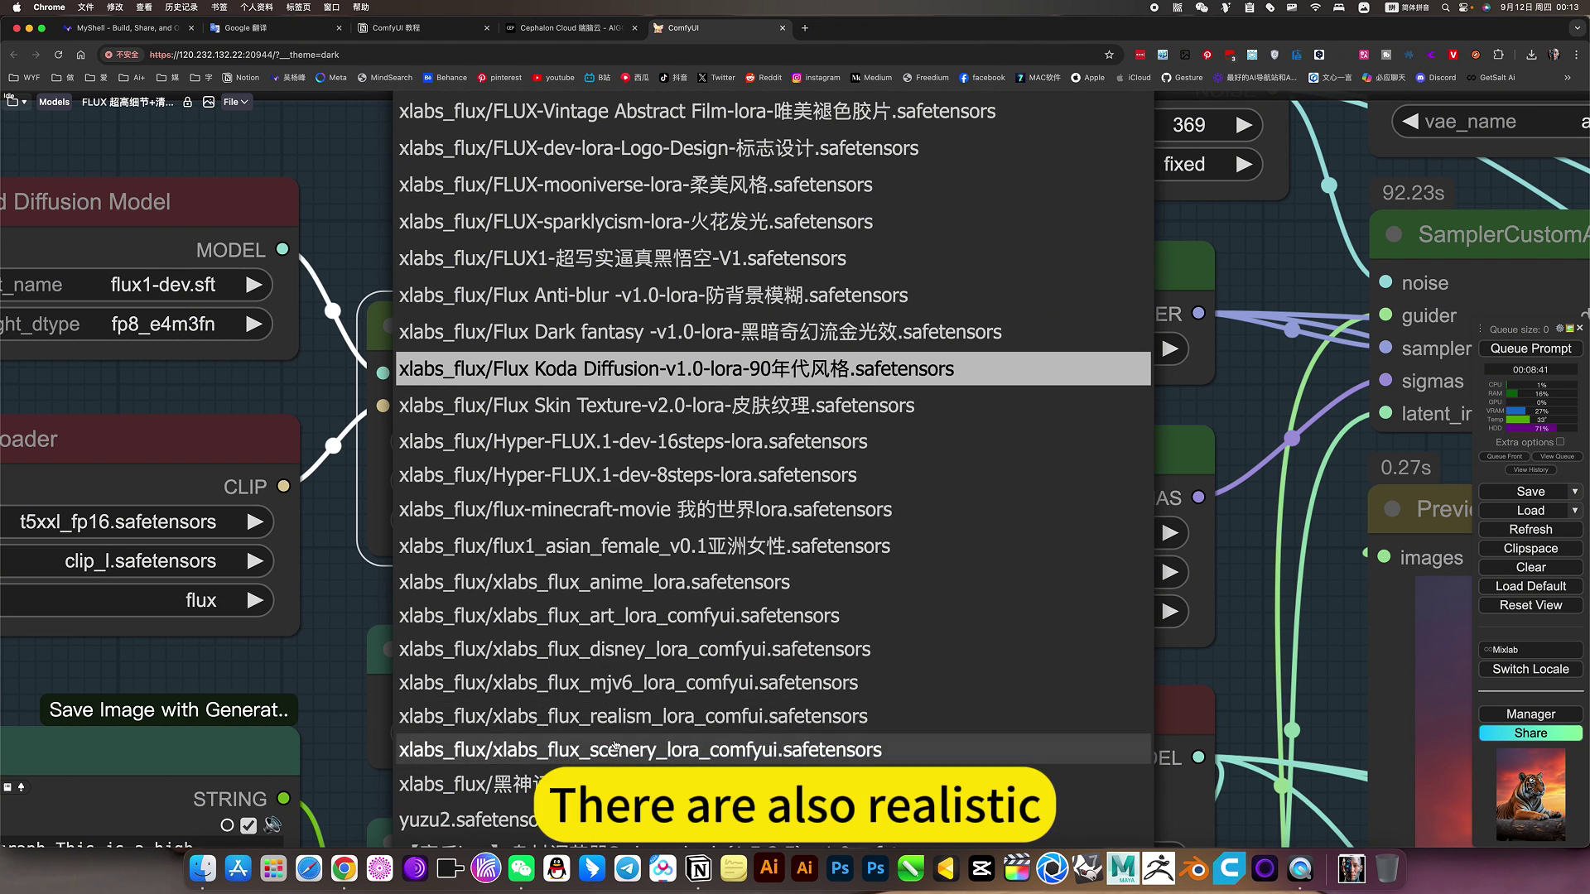
pyautogui.scroll(1, 653, 724)
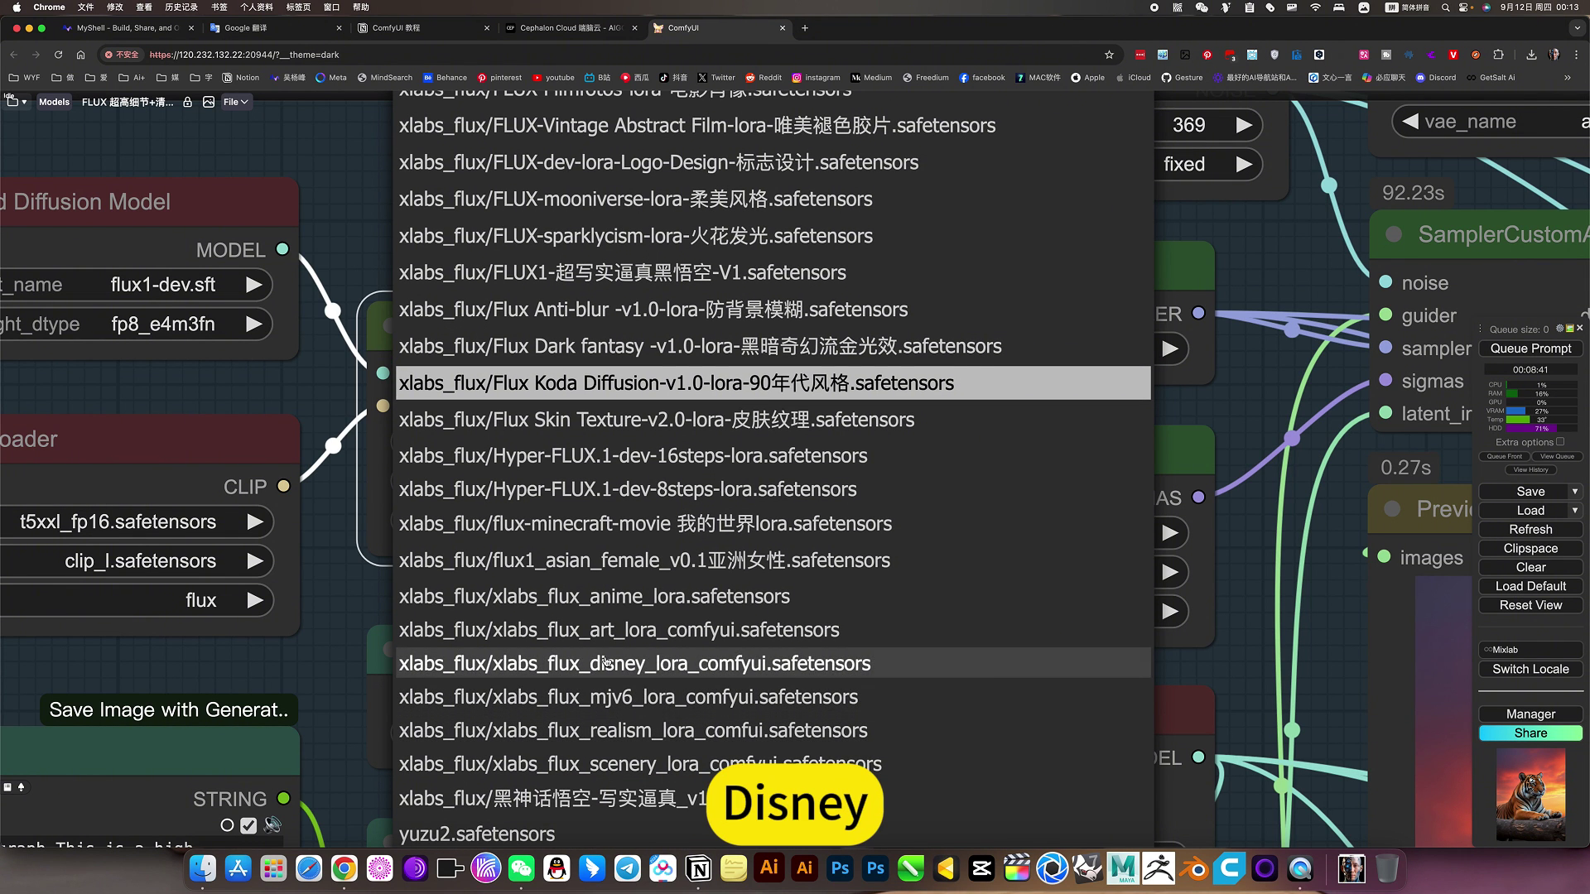
pyautogui.scroll(-3, 723, 460)
pyautogui.scroll(-2, 724, 460)
pyautogui.scroll(10, 724, 460)
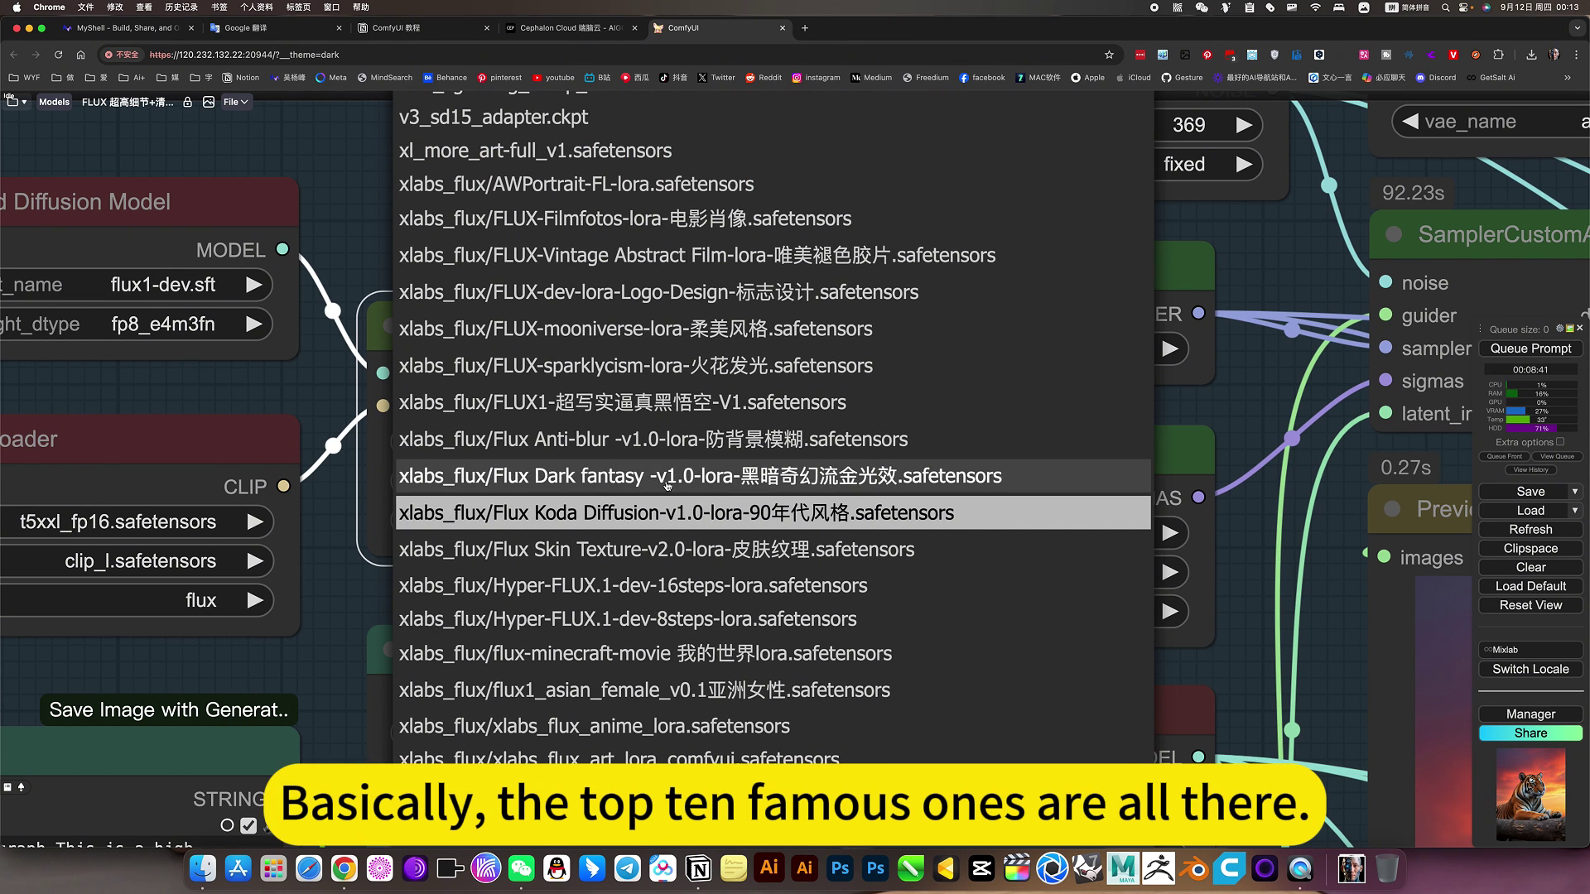
pyautogui.scroll(-5, 1163, 552)
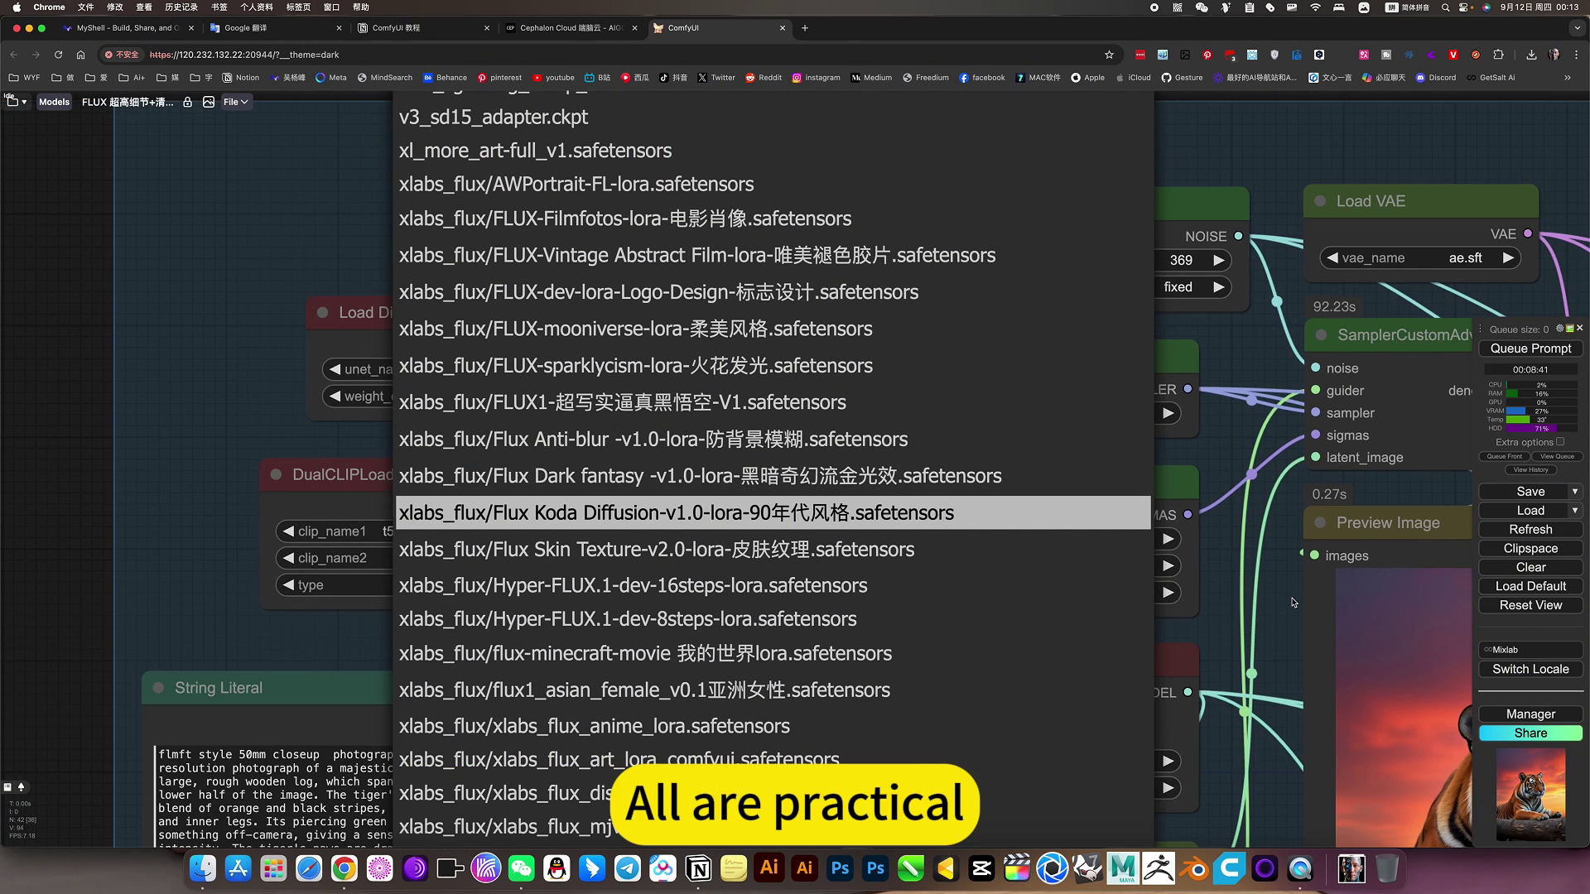
# Close the LoRA list keeping Flux Koda Diffusion-v1.0, and bring the step 3 and LUT groups into view
pyautogui.click(1075, 581)
pyautogui.scroll(-3, 927, 561)
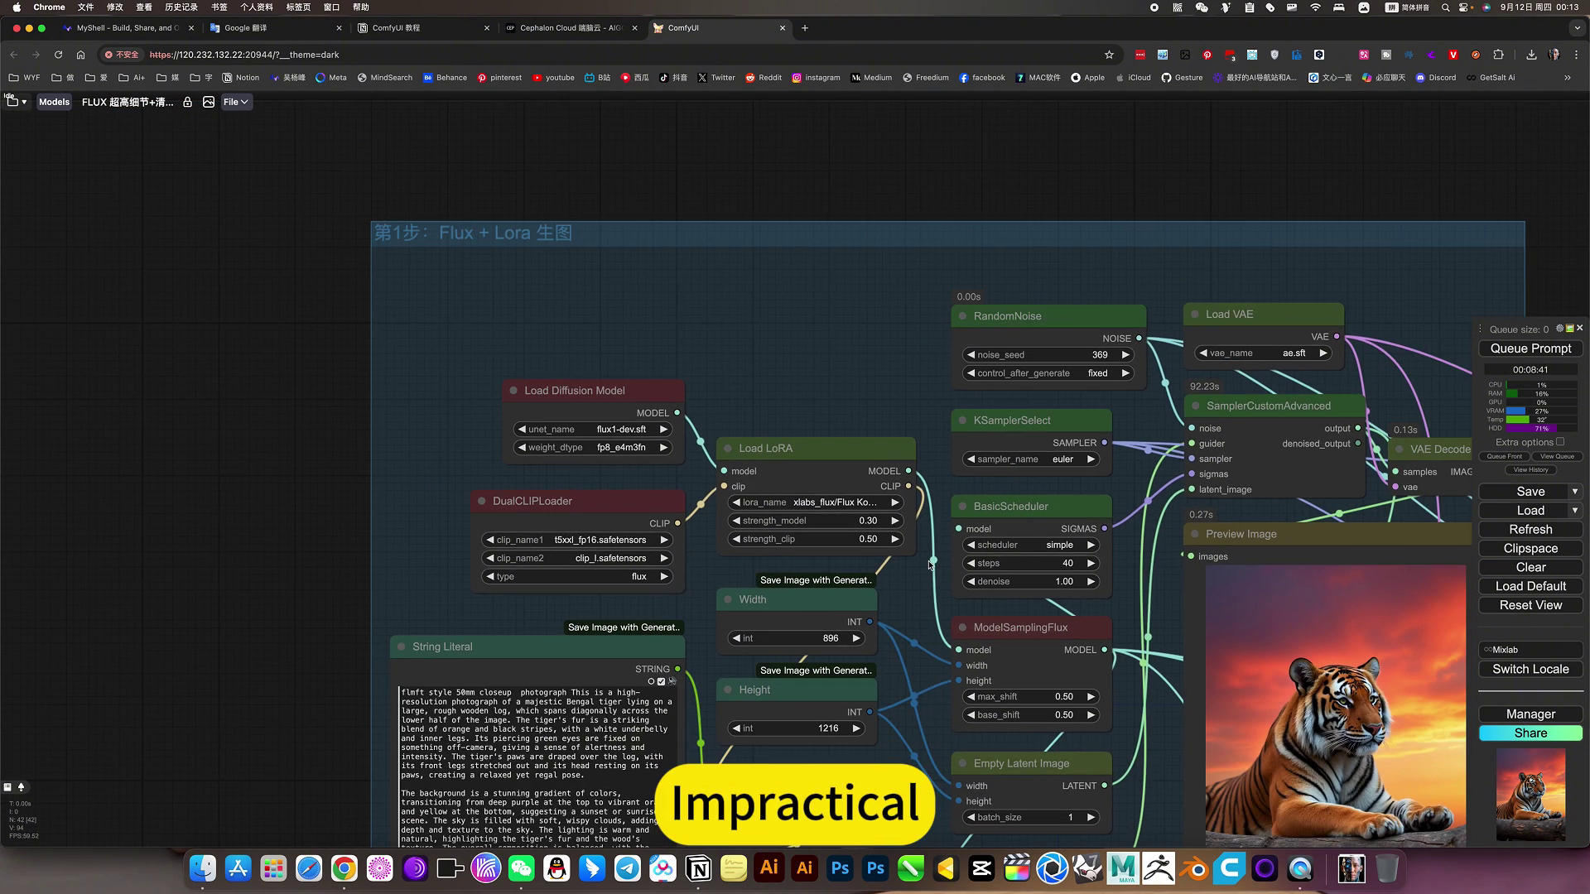
pyautogui.scroll(-5, 942, 565)
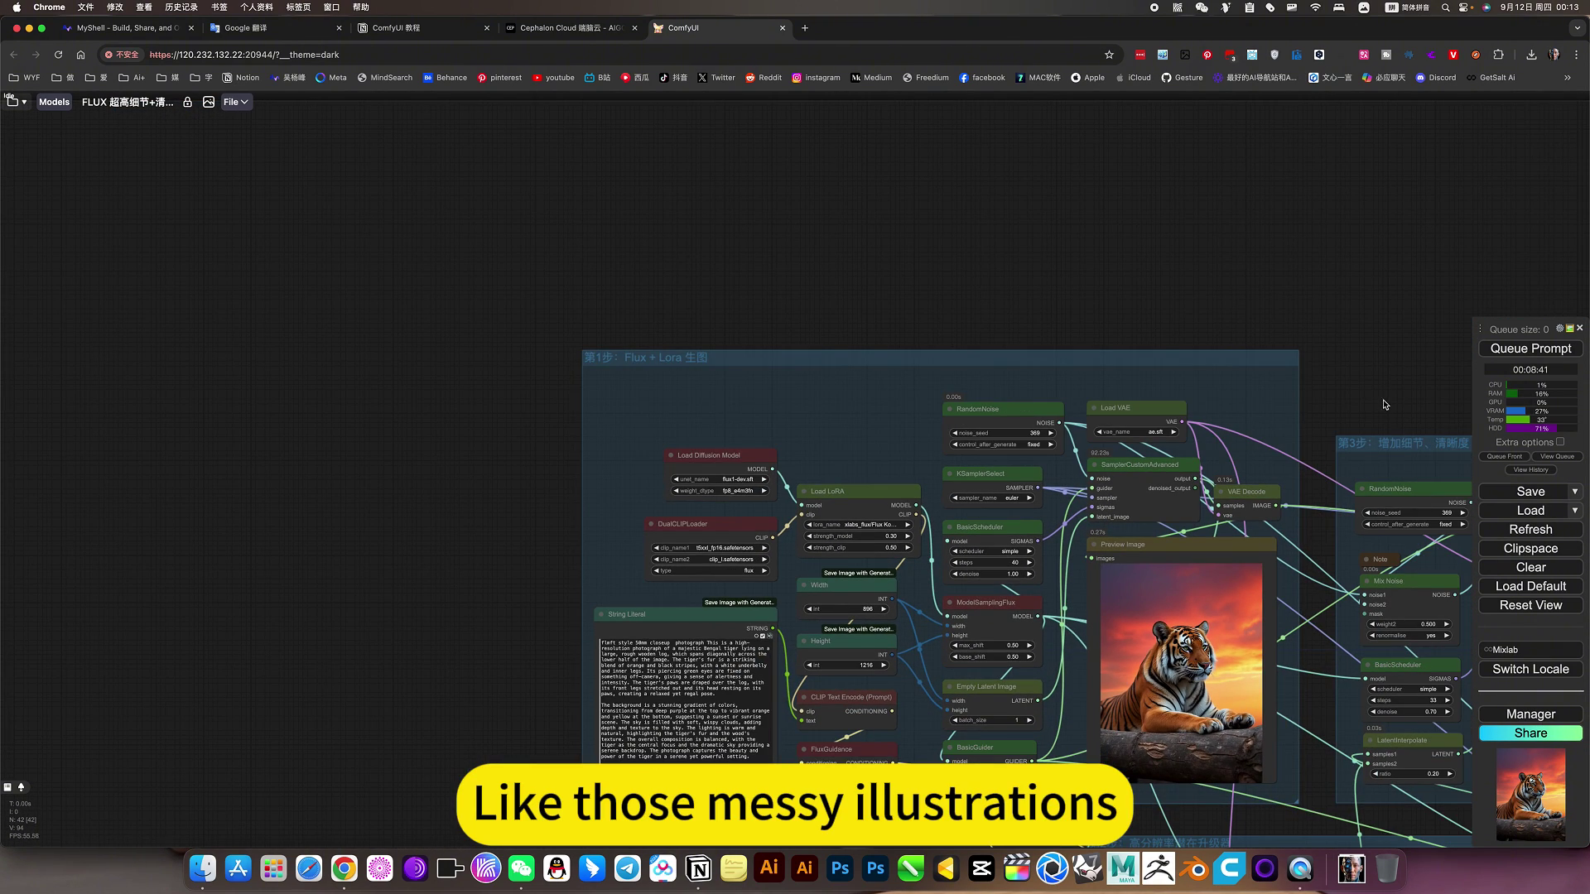
pyautogui.moveTo(1374, 395); pyautogui.dragTo(983, 301)
pyautogui.scroll(-3, 1209, 202)
pyautogui.moveTo(873, 202); pyautogui.dragTo(779, 158)
# Zoom into the Image Comparer's tiger to compare fur and whisker detail before and after
pyautogui.scroll(3, 894, 260)
pyautogui.scroll(5, 946, 531)
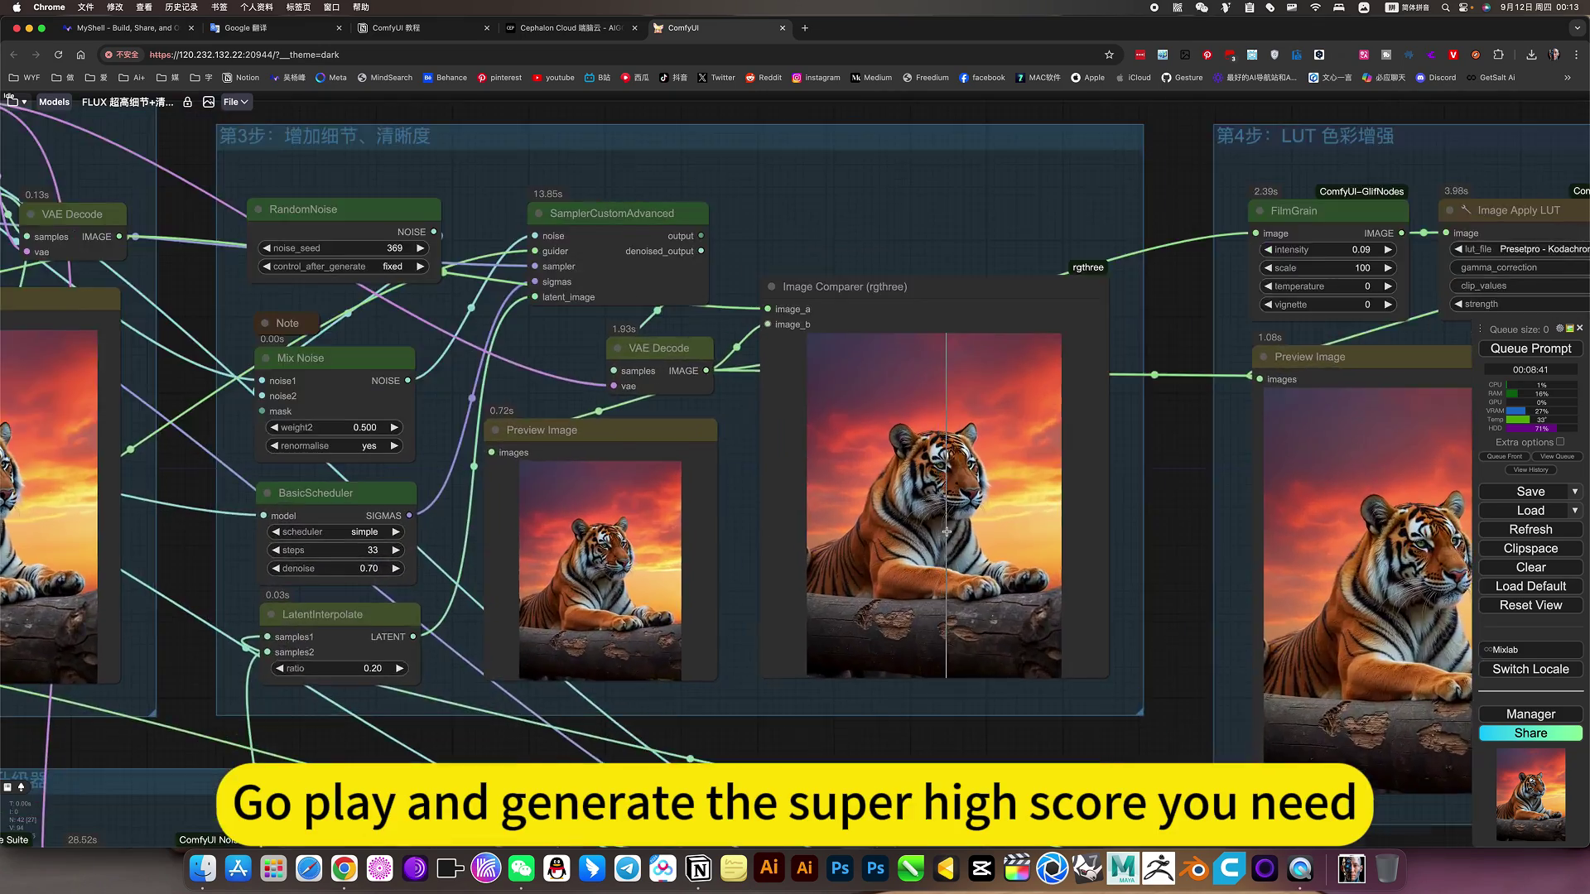
pyautogui.scroll(10, 946, 531)
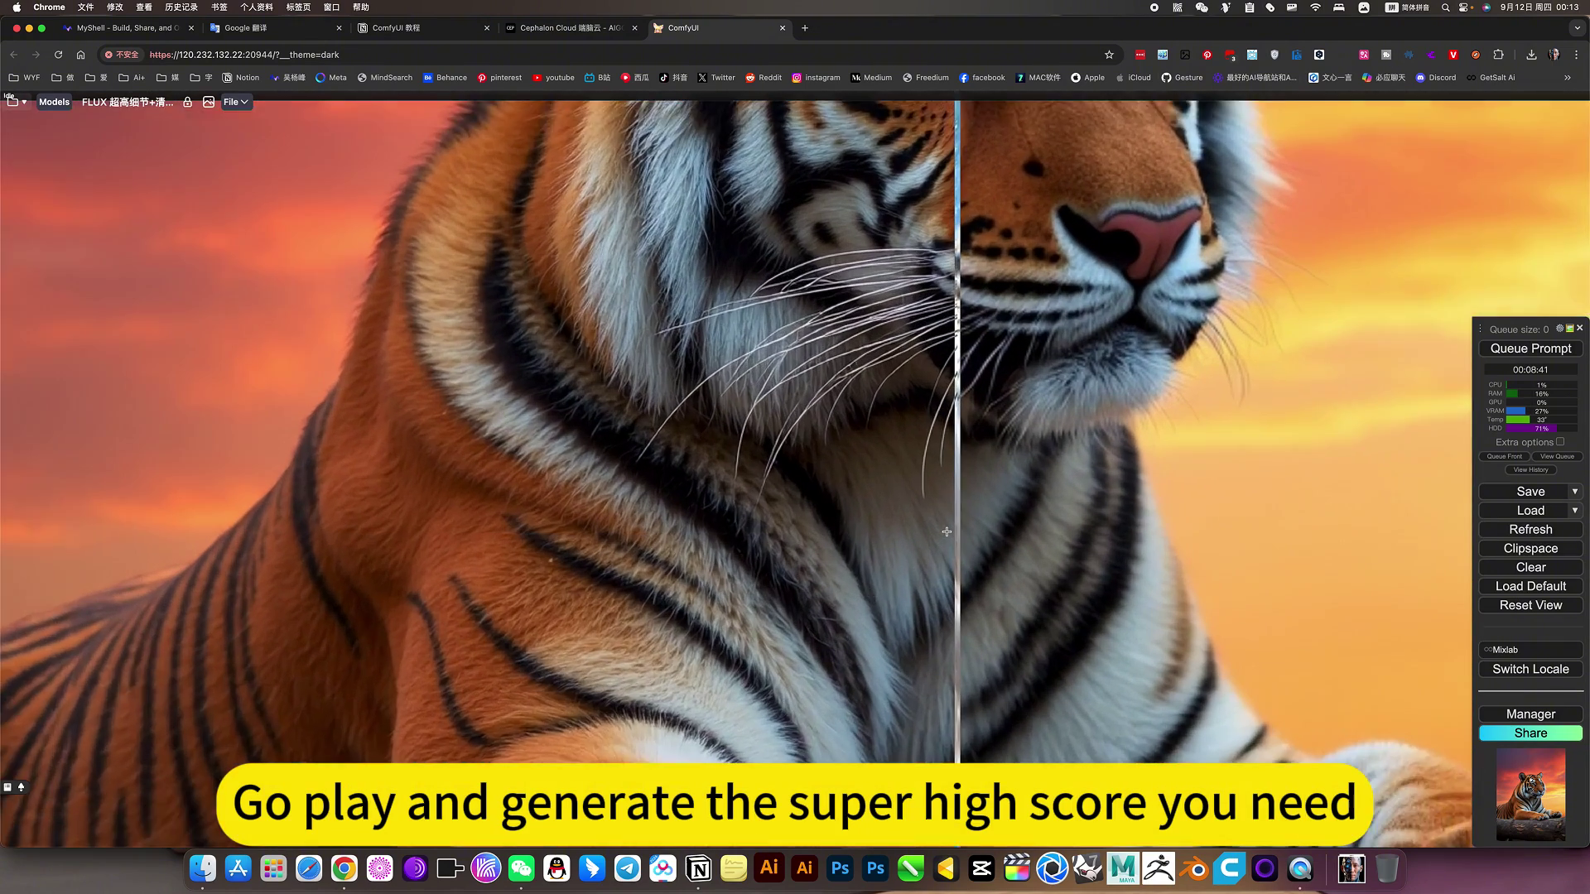
pyautogui.scroll(1, 947, 532)
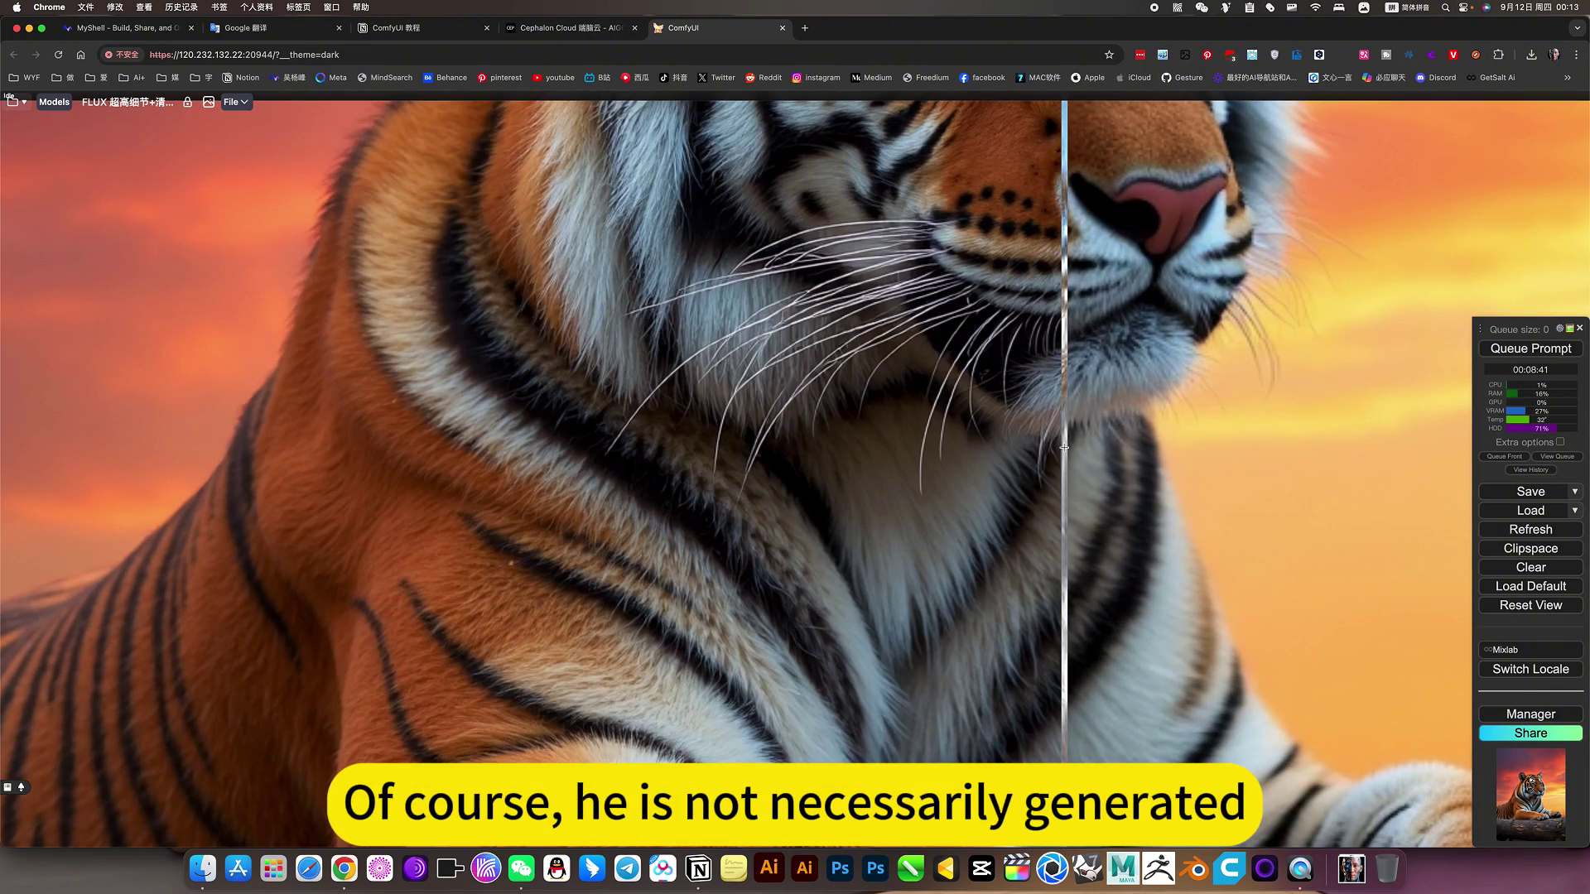